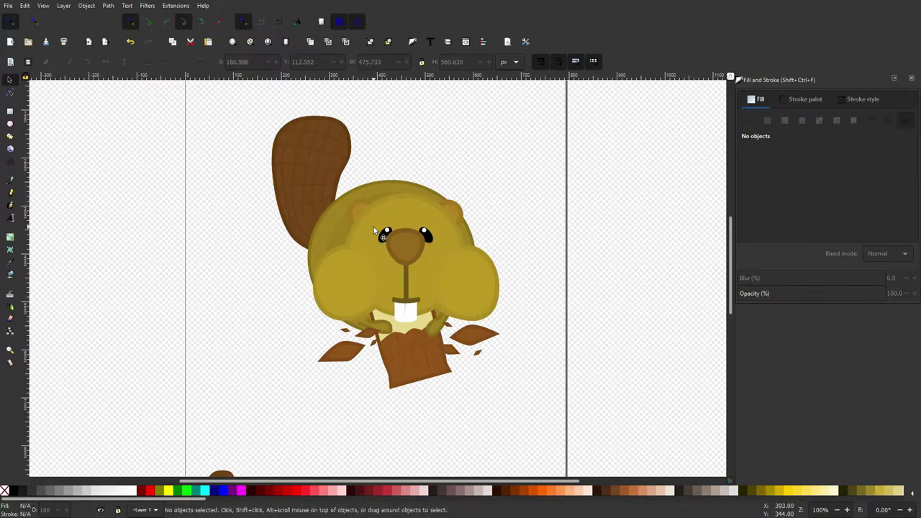
Delete the loose wood chips and the brown bark piece of the tree trunk below the beaver.
{"action": "scroll", "coordinate": [376, 317], "scroll_direction": "down", "scroll_amount": 1, "text": "ctrl"}
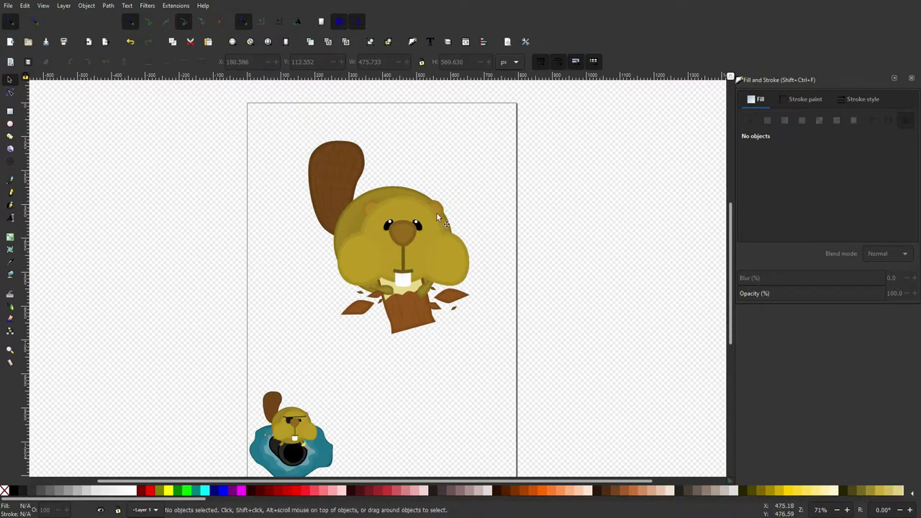
{"action": "scroll", "coordinate": [376, 329], "scroll_direction": "up", "scroll_amount": 1, "text": "ctrl"}
{"action": "scroll", "coordinate": [384, 324], "scroll_direction": "up", "scroll_amount": 1, "text": "ctrl"}
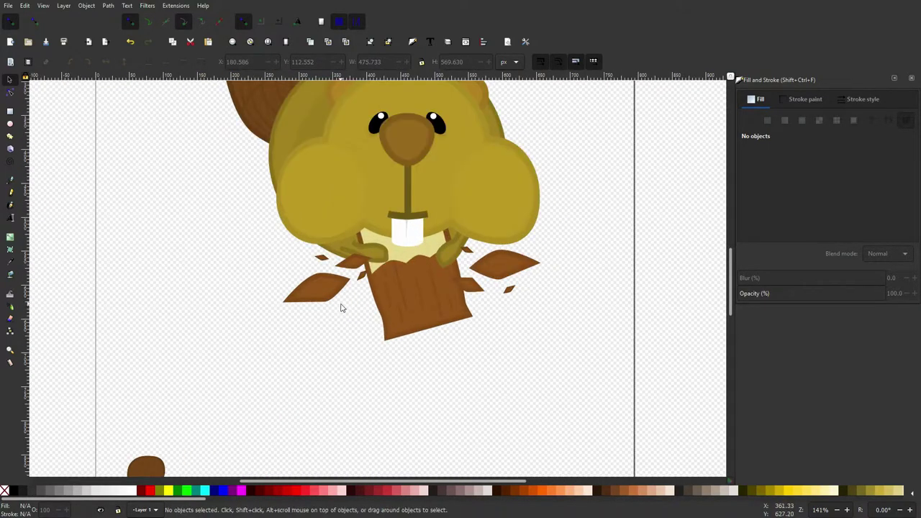
{"action": "left_click", "coordinate": [322, 288]}
{"action": "key", "text": "Delete"}
{"action": "left_click", "coordinate": [342, 267]}
{"action": "key", "text": "Delete"}
{"action": "left_click", "coordinate": [325, 257]}
{"action": "key", "text": "Delete"}
{"action": "left_click", "coordinate": [363, 276]}
{"action": "key", "text": "Delete"}
{"action": "left_click", "coordinate": [499, 277]}
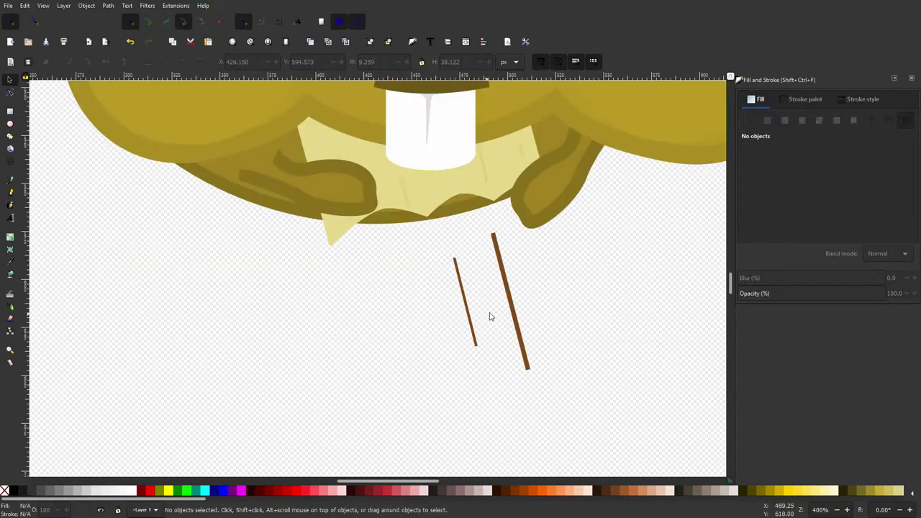
Delete the two leftover brown bark lines beneath the beaver's body.
{"action": "left_click", "coordinate": [468, 306]}
{"action": "key", "text": "Delete"}
{"action": "left_click", "coordinate": [510, 304]}
{"action": "key", "text": "Delete"}
Delete the wood grain lines and the pale wood piece between the beaver's hands.
{"action": "left_click", "coordinate": [502, 168]}
{"action": "key", "text": "Delete"}
{"action": "left_click", "coordinate": [407, 179]}
{"action": "key", "text": "Delete"}
{"action": "left_click", "coordinate": [400, 187]}
{"action": "key", "text": "Delete"}
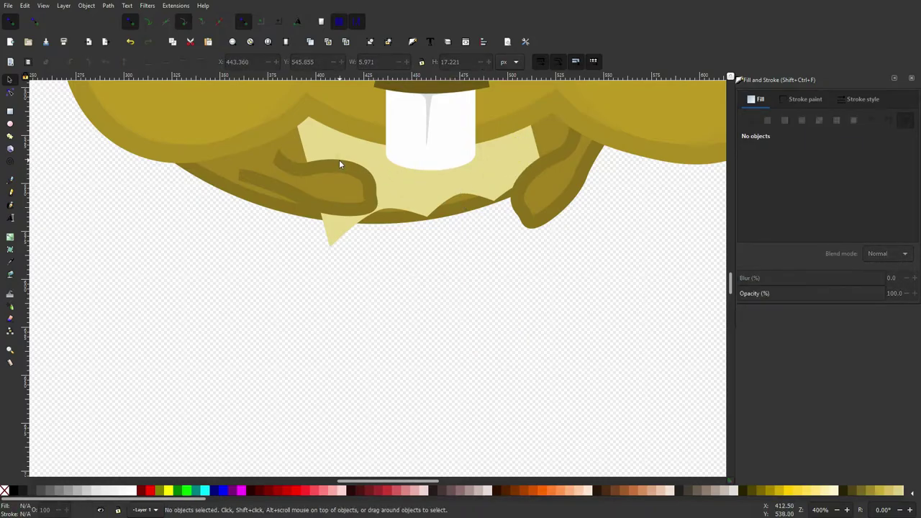
{"action": "scroll", "coordinate": [351, 343], "scroll_direction": "down", "scroll_amount": 4}
{"action": "scroll", "coordinate": [337, 326], "scroll_direction": "up", "scroll_amount": 4}
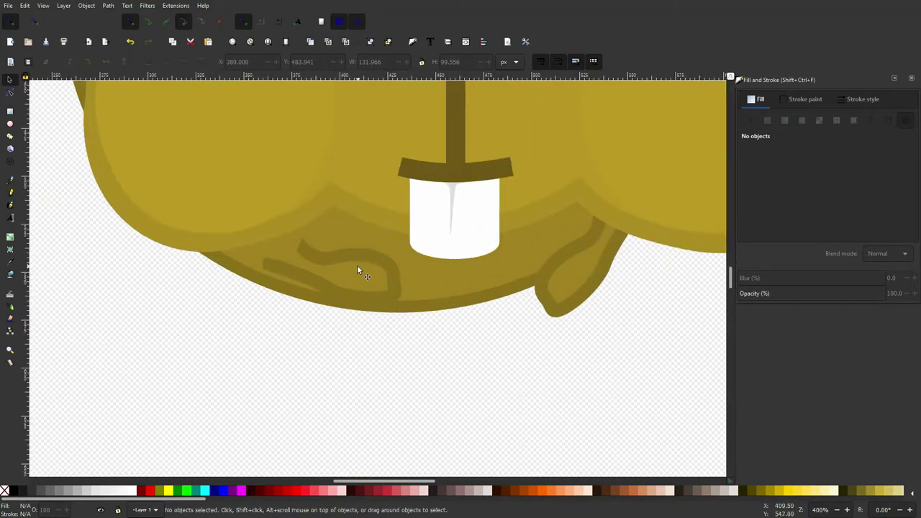
Draw a closed U-shaped eye patch over the beaver's left-hand eye with the Pen tool.
{"action": "scroll", "coordinate": [363, 285], "scroll_direction": "down", "scroll_amount": 5, "text": "ctrl"}
{"action": "scroll", "coordinate": [346, 249], "scroll_direction": "up", "scroll_amount": 7, "text": "ctrl"}
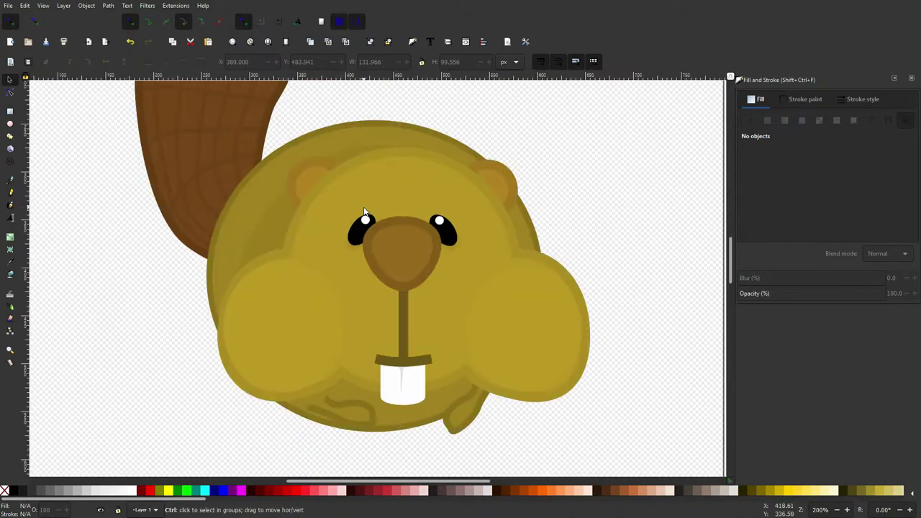
{"action": "left_click", "coordinate": [11, 180]}
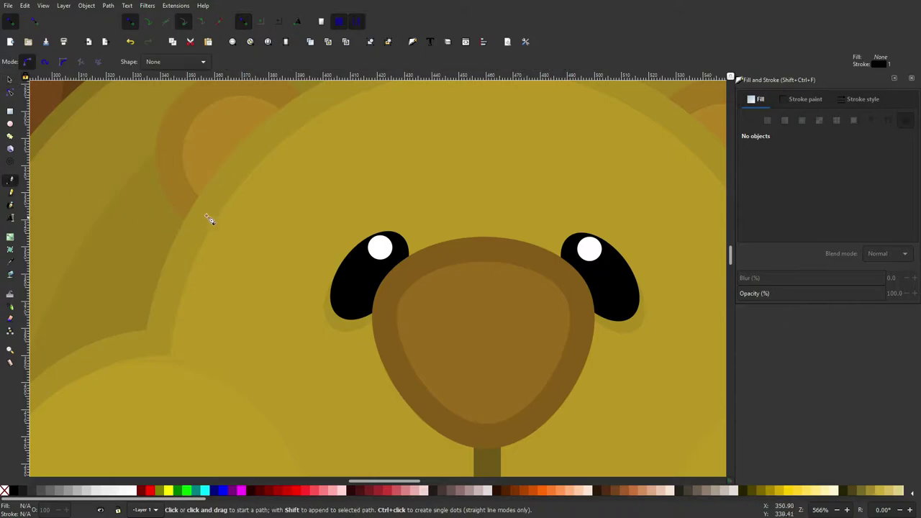
{"action": "left_click", "coordinate": [314, 220]}
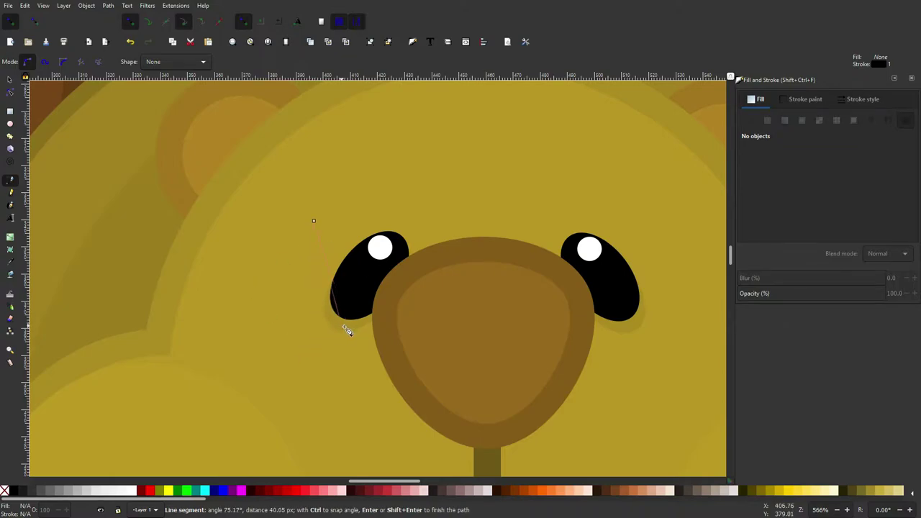
{"action": "left_click_drag", "start_coordinate": [346, 329], "coordinate": [405, 335]}
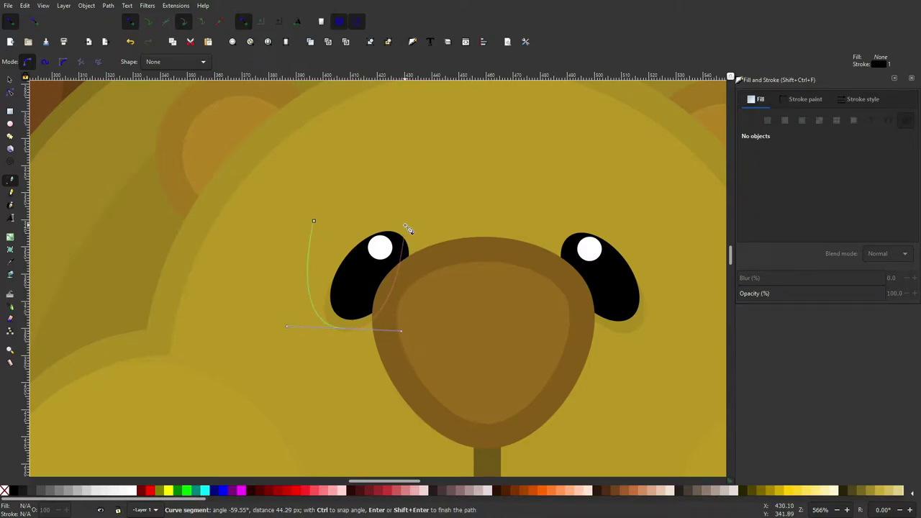
{"action": "left_click_drag", "start_coordinate": [397, 294], "coordinate": [396, 230]}
{"action": "left_click", "coordinate": [315, 223]}
Give the eye patch shape a flat colour fill and remove its stroke paint.
{"action": "left_click", "coordinate": [767, 120]}
{"action": "left_click", "coordinate": [800, 100]}
{"action": "left_click", "coordinate": [749, 121]}
{"action": "left_click", "coordinate": [757, 99]}
{"action": "key", "text": "s"}
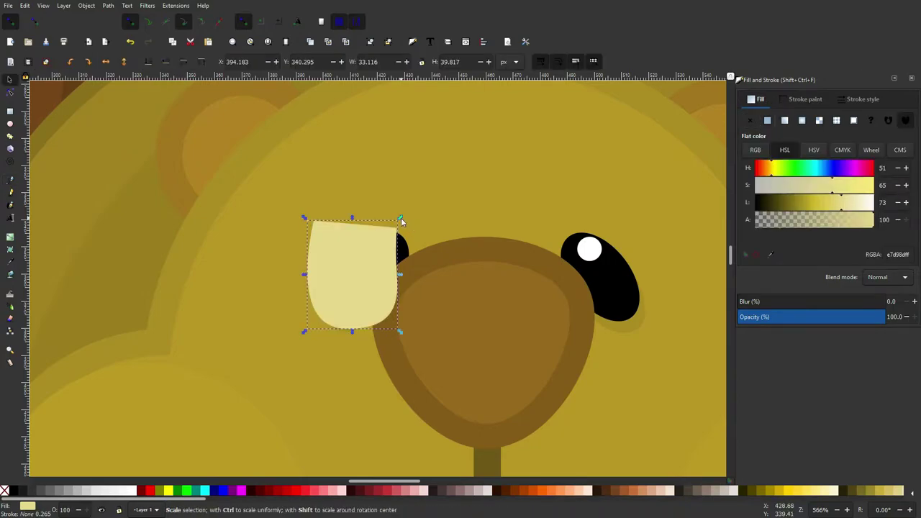
Enlarge the eye patch up and toward the nose, and remove the extra node on its nose-side edge.
{"action": "left_click_drag", "start_coordinate": [401, 217], "coordinate": [433, 178]}
{"action": "key", "text": "n"}
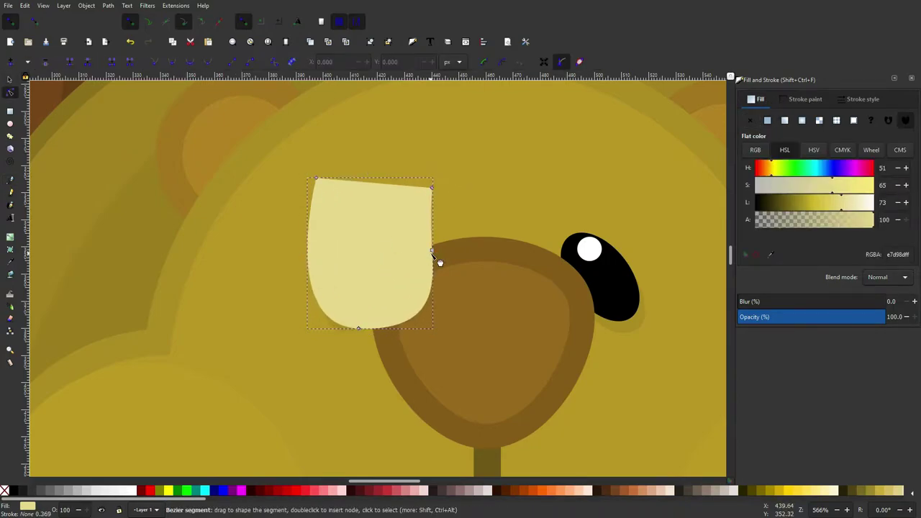
{"action": "left_click_drag", "start_coordinate": [440, 263], "coordinate": [438, 253]}
{"action": "left_click", "coordinate": [444, 259], "text": "ctrl"}
{"action": "left_click", "coordinate": [440, 256], "text": "ctrl"}
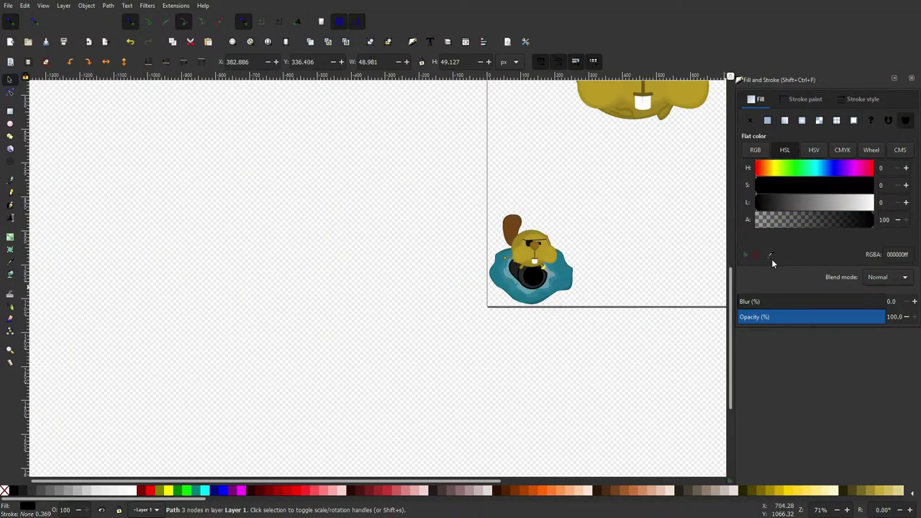
Fill the eye patch with the dark colour 161616 sampled from the small reference beaver's eye patch.
{"action": "left_click", "coordinate": [771, 255]}
{"action": "scroll", "coordinate": [531, 245], "scroll_direction": "up", "scroll_amount": 4}
{"action": "left_click", "coordinate": [530, 243]}
{"action": "key", "text": "s"}
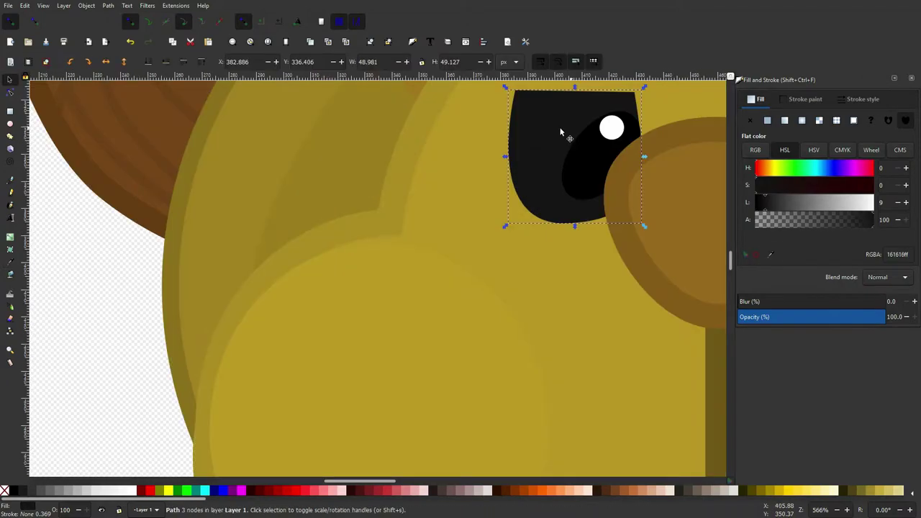
{"action": "scroll", "coordinate": [488, 166], "scroll_direction": "right", "scroll_amount": 9}
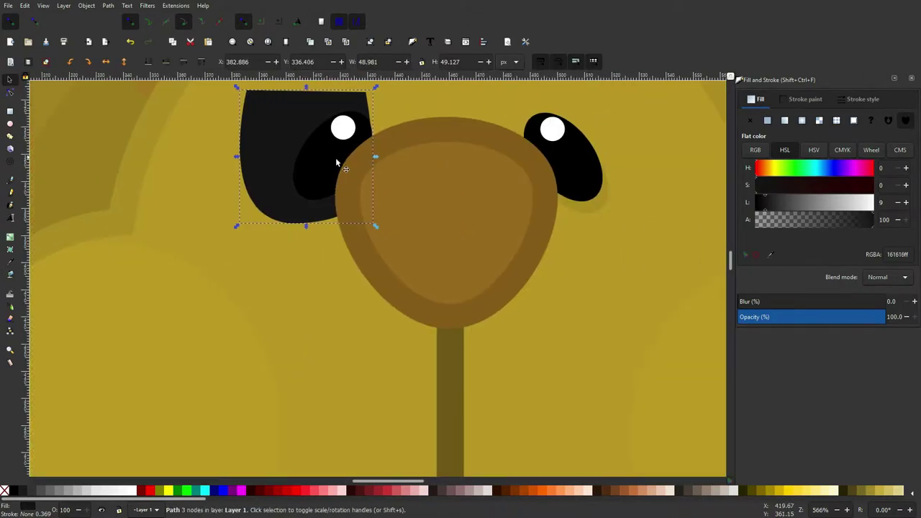
{"action": "scroll", "coordinate": [337, 161], "scroll_direction": "up", "scroll_amount": 4}
Give the eye patch a flat black stroke.
{"action": "left_click", "coordinate": [802, 99]}
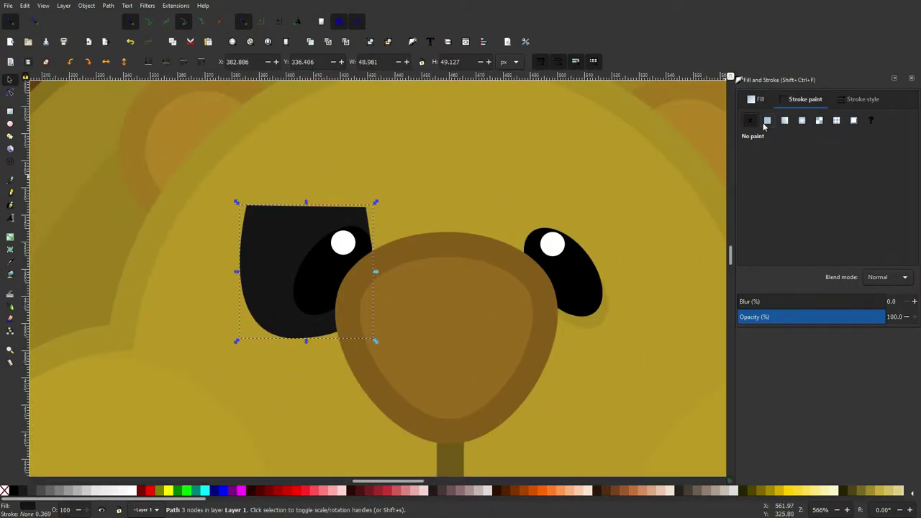
{"action": "left_click", "coordinate": [767, 121]}
{"action": "scroll", "coordinate": [279, 243], "scroll_direction": "up", "scroll_amount": 7, "text": "ctrl"}
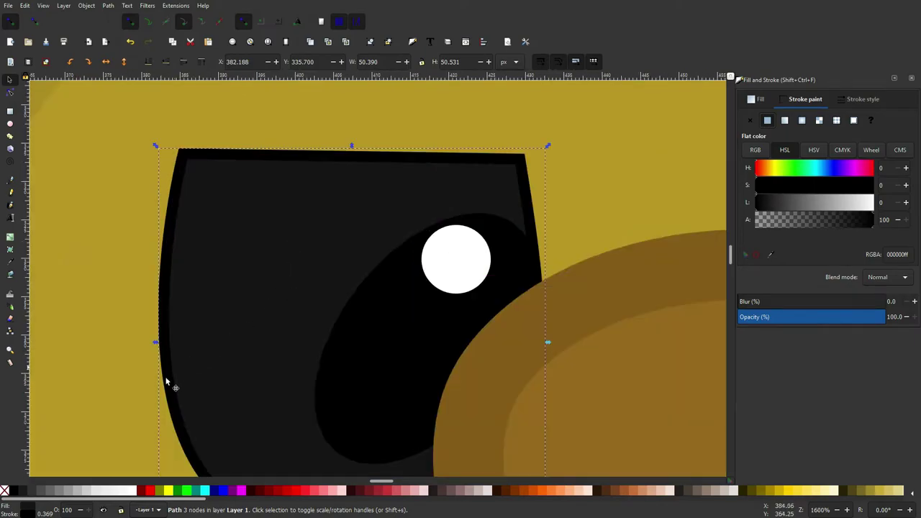
{"action": "scroll", "coordinate": [354, 336], "scroll_direction": "down", "scroll_amount": 8, "text": "ctrl"}
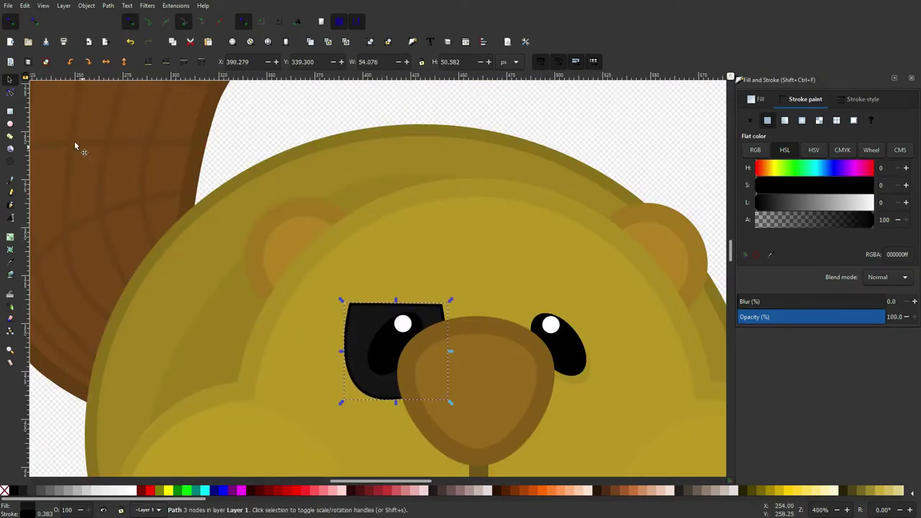
Draw an open curved strap line across the forehead from ear to ear, sagging over the top of the eye patch.
{"action": "left_click", "coordinate": [9, 182]}
{"action": "left_click", "coordinate": [287, 286]}
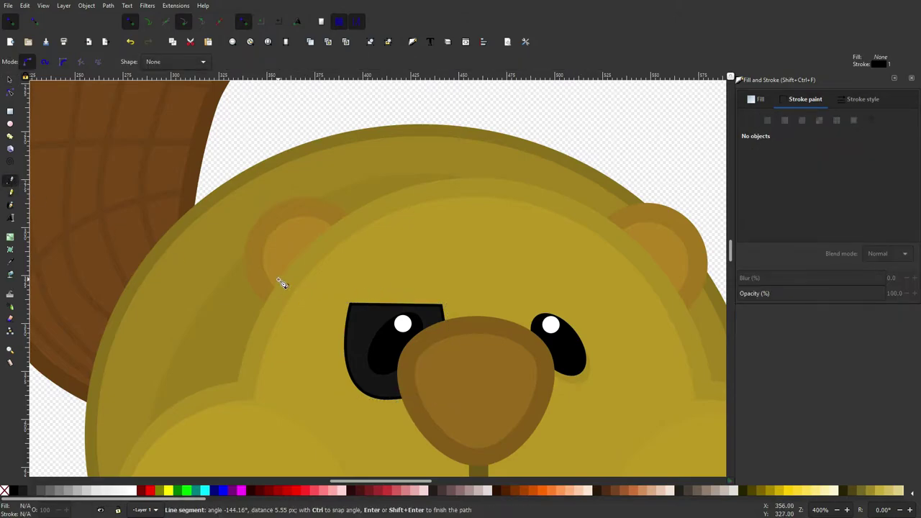
{"action": "left_click_drag", "start_coordinate": [500, 315], "coordinate": [615, 308]}
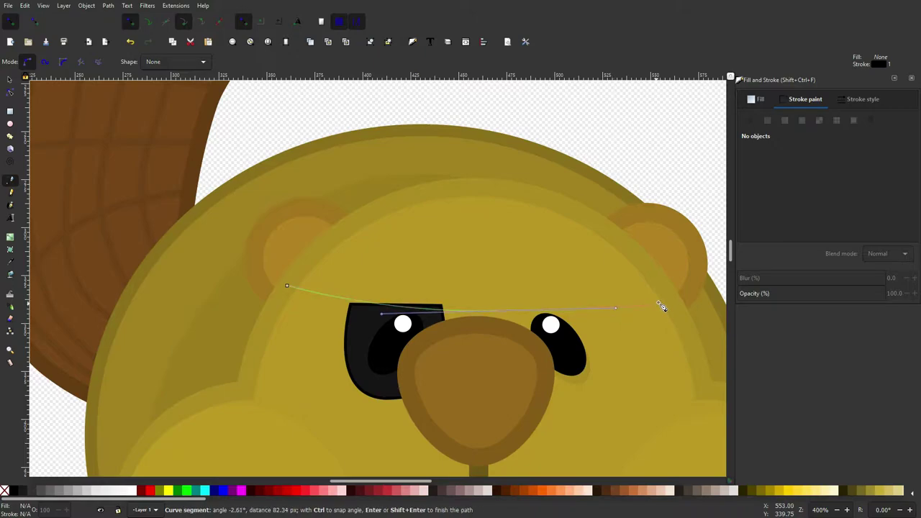
{"action": "left_click", "coordinate": [671, 291]}
{"action": "key", "text": "Return"}
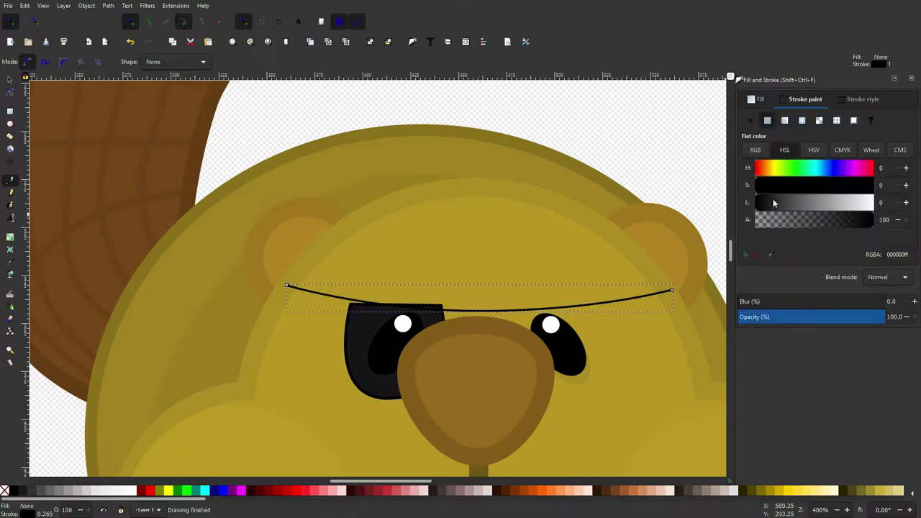
Set the strap line's stroke width to 5 px.
{"action": "left_click", "coordinate": [862, 98]}
{"action": "type", "text": "15"}
{"action": "key", "text": "Return"}
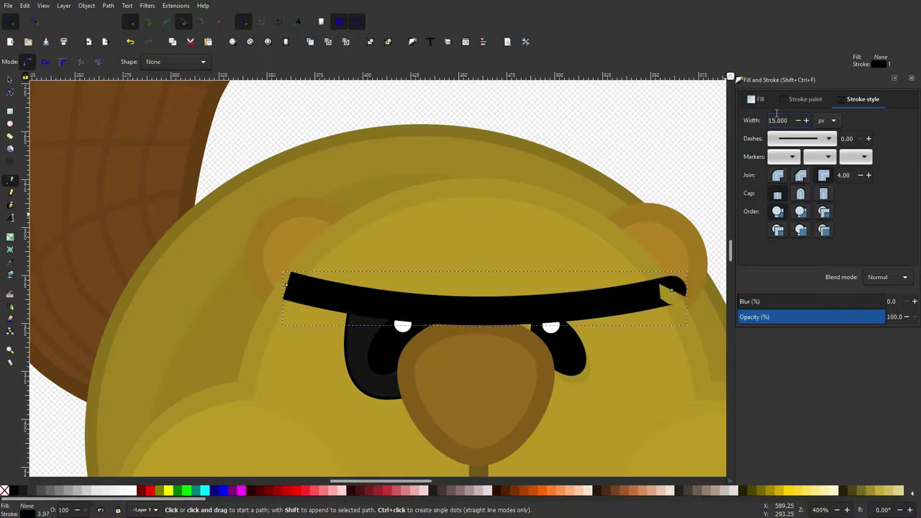
{"action": "left_click_drag", "start_coordinate": [768, 116], "coordinate": [641, 104]}
{"action": "type", "text": "5"}
{"action": "key", "text": "Return"}
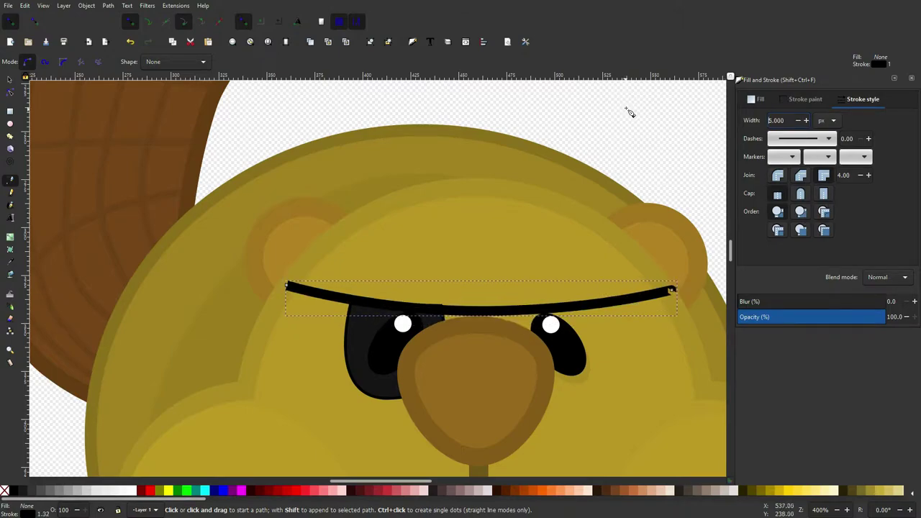
Move the strap's left end node up and outward to the edge of the head.
{"action": "left_click", "coordinate": [10, 92]}
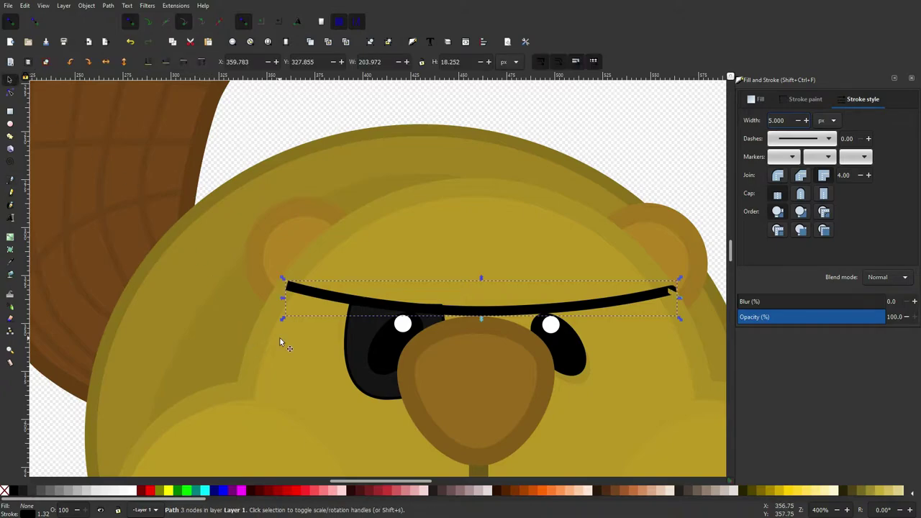
{"action": "scroll", "coordinate": [263, 378], "scroll_direction": "up", "scroll_amount": 7}
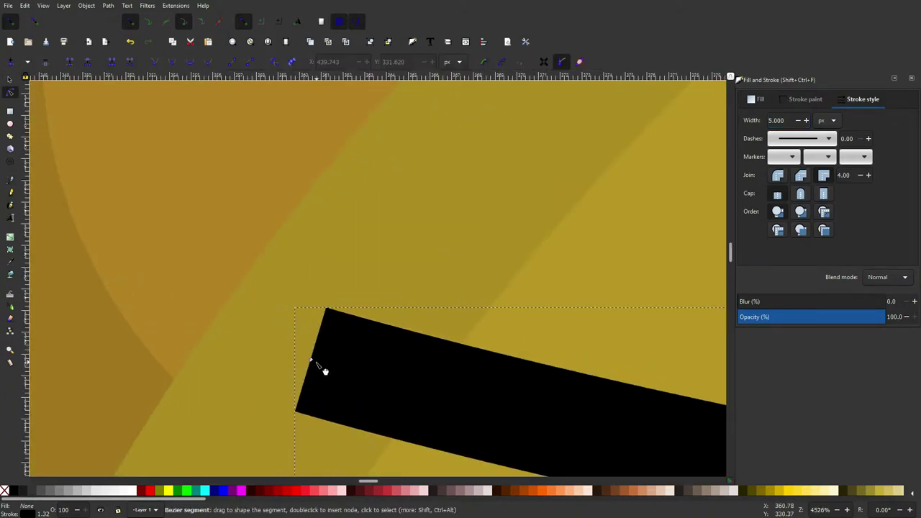
{"action": "left_click", "coordinate": [445, 402]}
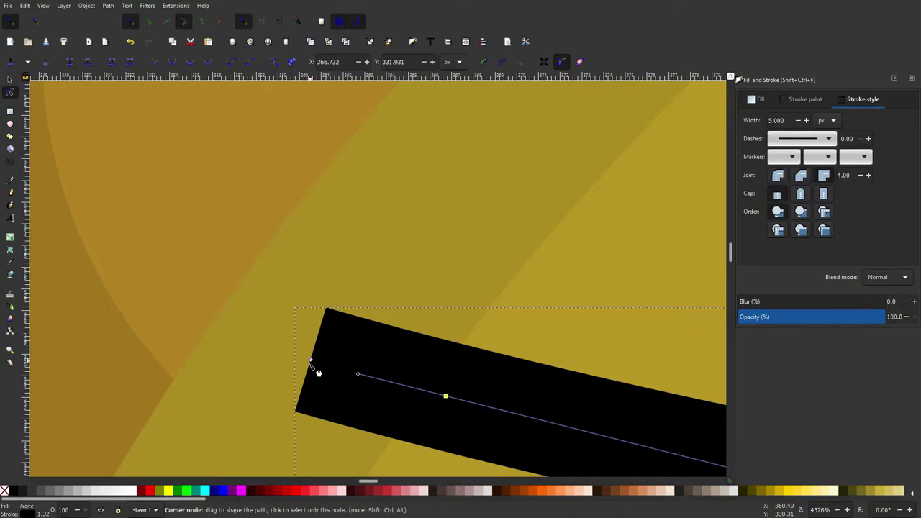
{"action": "mouse_move", "coordinate": [312, 362]}
{"action": "left_mouse_down"}
{"action": "mouse_move", "coordinate": [267, 300]}
{"action": "mouse_move", "coordinate": [236, 304]}
{"action": "mouse_move", "coordinate": [234, 288]}
{"action": "left_mouse_up"}
{"action": "key", "text": "Escape"}
{"action": "scroll", "coordinate": [402, 323], "scroll_direction": "down", "scroll_amount": 9}
{"action": "scroll", "coordinate": [406, 323], "scroll_direction": "right", "scroll_amount": 3}
{"action": "scroll", "coordinate": [432, 323], "scroll_direction": "down", "scroll_amount": 1}
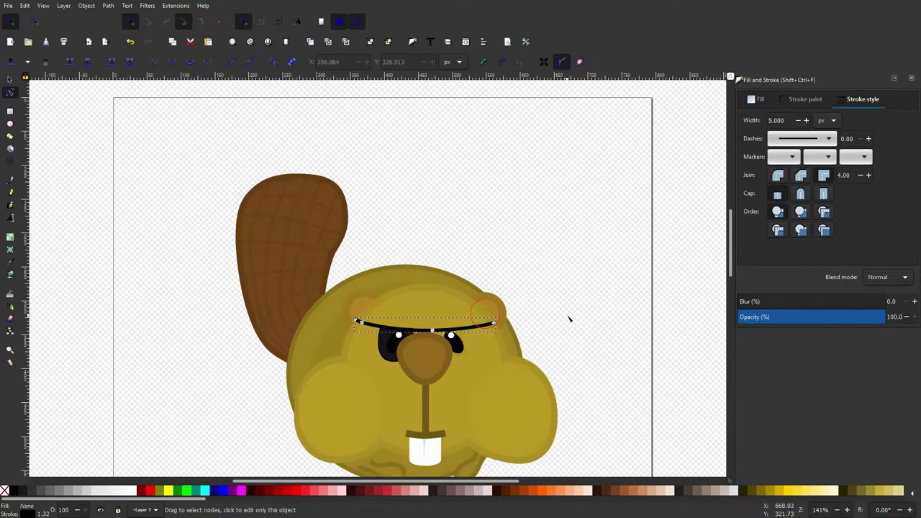
Pull back the curled handle at the strap's right end and move the end node outward to the head's edge.
{"action": "scroll", "coordinate": [488, 333], "scroll_direction": "up", "scroll_amount": 11}
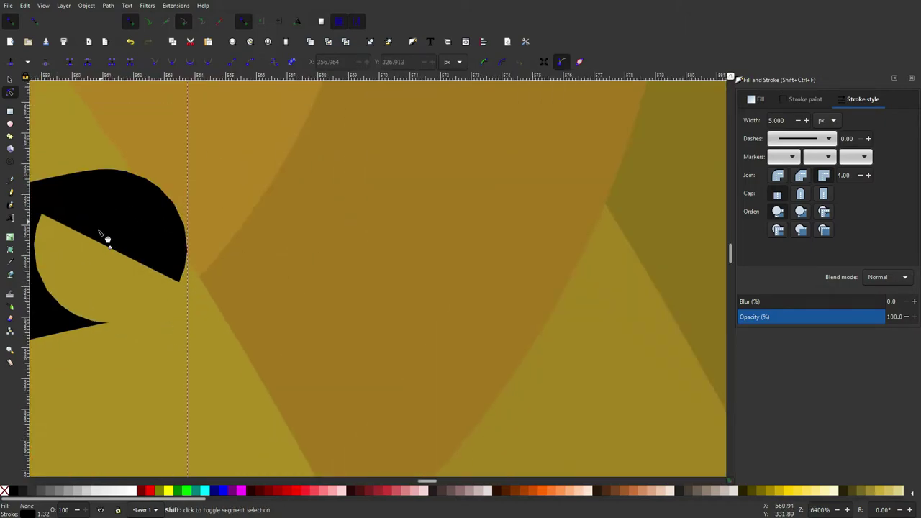
{"action": "scroll", "coordinate": [375, 314], "scroll_direction": "left", "scroll_amount": 8}
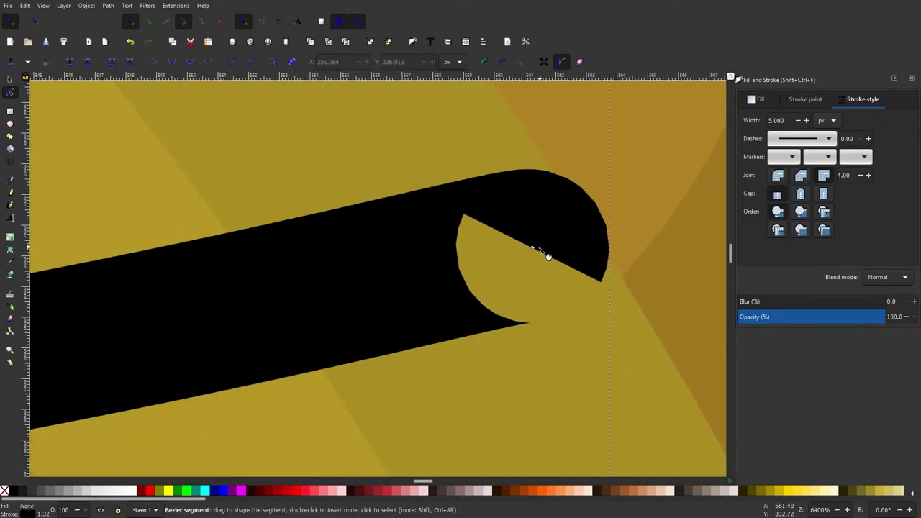
{"action": "mouse_move", "coordinate": [533, 248]}
{"action": "left_mouse_down"}
{"action": "mouse_move", "coordinate": [604, 269]}
{"action": "mouse_move", "coordinate": [558, 272]}
{"action": "mouse_move", "coordinate": [561, 240]}
{"action": "mouse_move", "coordinate": [472, 272]}
{"action": "mouse_move", "coordinate": [462, 329]}
{"action": "left_mouse_up"}
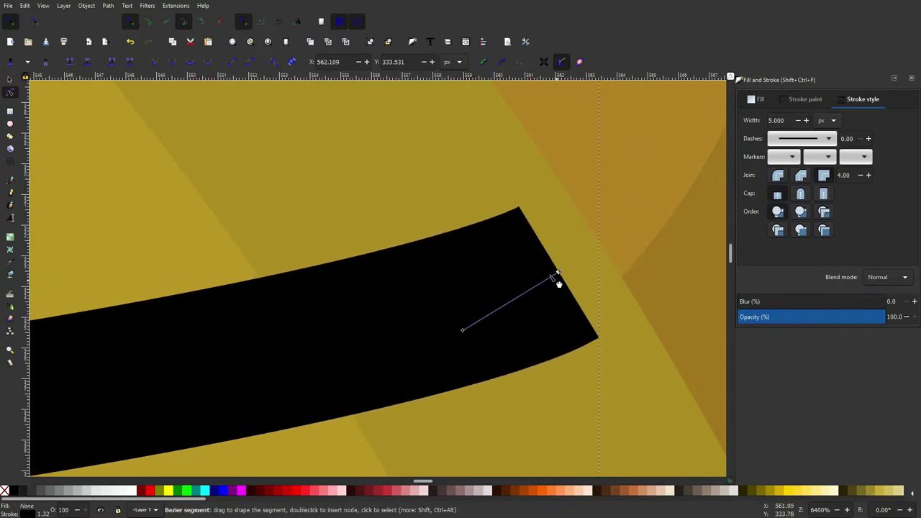
{"action": "left_click_drag", "start_coordinate": [558, 275], "coordinate": [601, 247]}
{"action": "scroll", "coordinate": [561, 304], "scroll_direction": "down", "scroll_amount": 8}
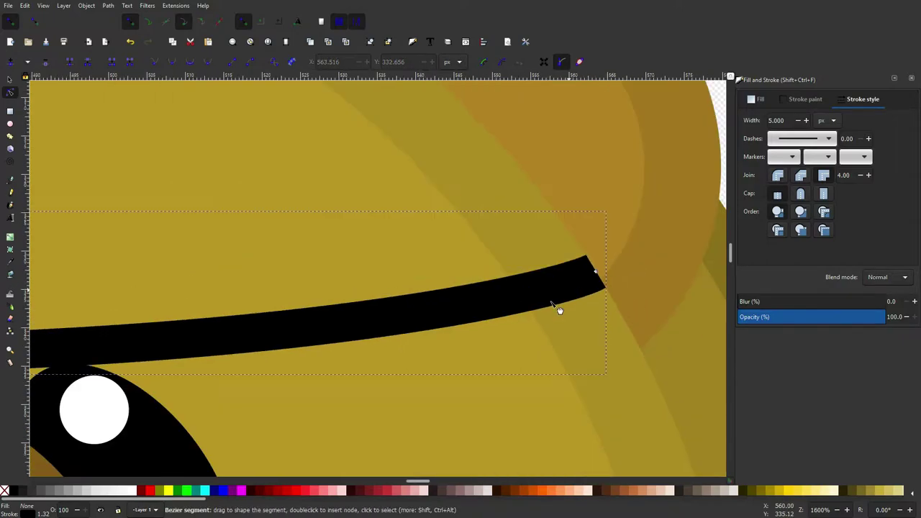
Move the eye patch, eye and highlight together down 2 px, and raise the patch's top edge to meet the strap.
{"action": "left_click", "coordinate": [11, 81]}
{"action": "scroll", "coordinate": [205, 361], "scroll_direction": "up", "scroll_amount": 3}
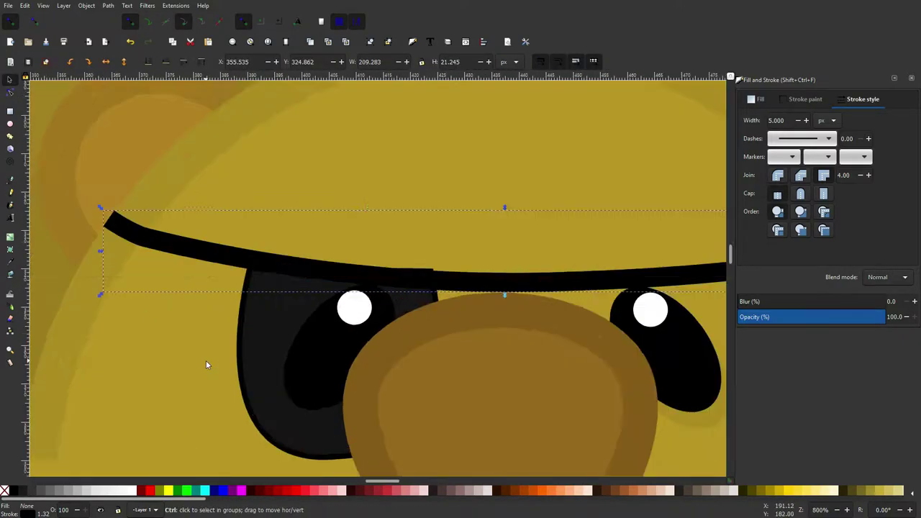
{"action": "left_click", "coordinate": [298, 336]}
{"action": "left_click", "coordinate": [353, 331], "text": "shift"}
{"action": "left_click", "coordinate": [414, 303], "text": "shift"}
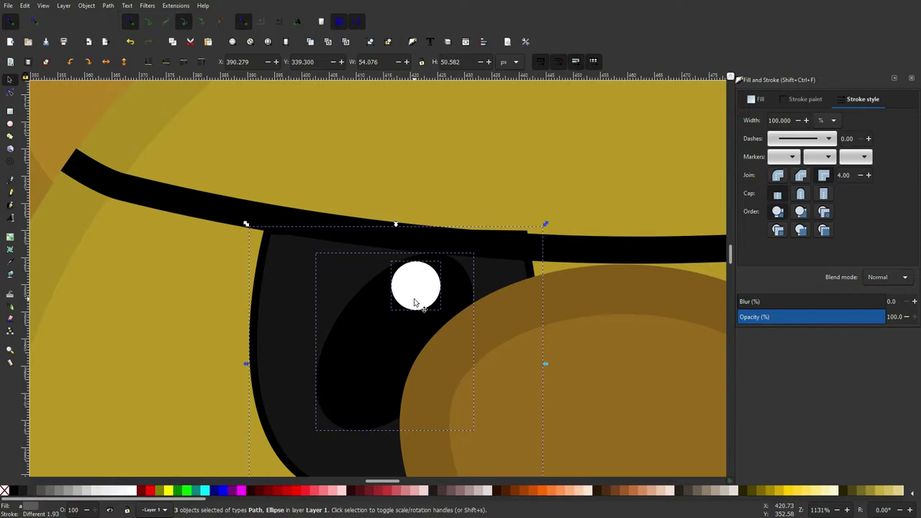
{"action": "left_click_drag", "start_coordinate": [414, 303], "coordinate": [416, 313]}
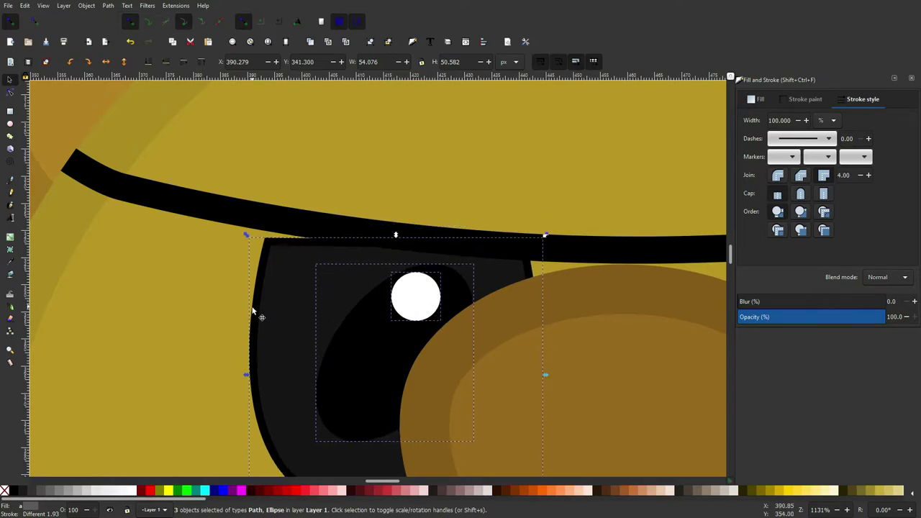
{"action": "left_click", "coordinate": [10, 92]}
{"action": "left_click", "coordinate": [8, 83]}
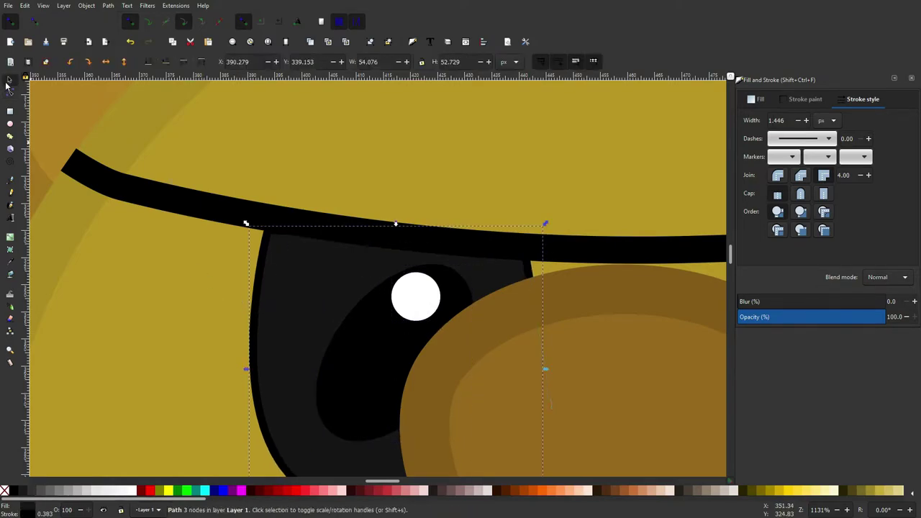
Delete the black eye and its white highlight over the eye patch.
{"action": "left_click", "coordinate": [396, 333]}
{"action": "left_click", "coordinate": [415, 298], "text": "shift"}
{"action": "key", "text": "Delete"}
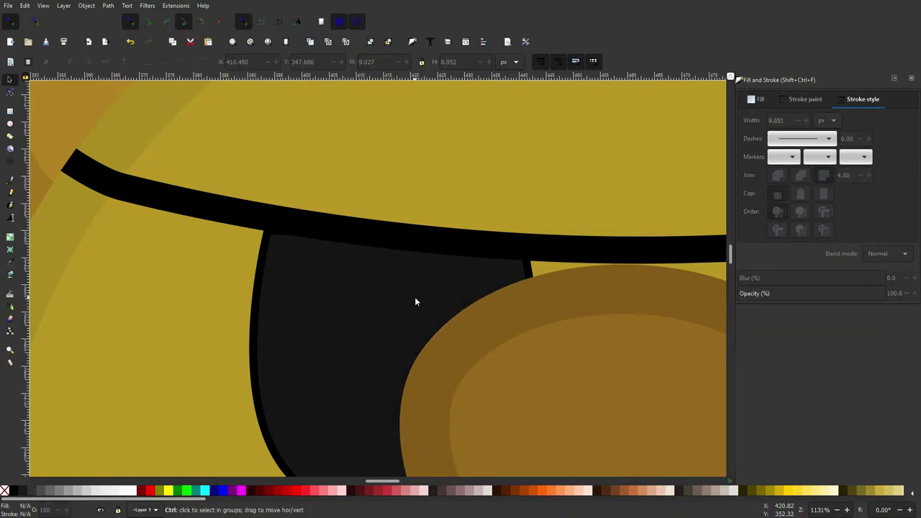
Duplicate the eye patch, bring the copy to the top and remove its stroke.
{"action": "scroll", "coordinate": [414, 297], "scroll_direction": "down", "scroll_amount": 5}
{"action": "scroll", "coordinate": [475, 176], "scroll_direction": "down", "scroll_amount": 1}
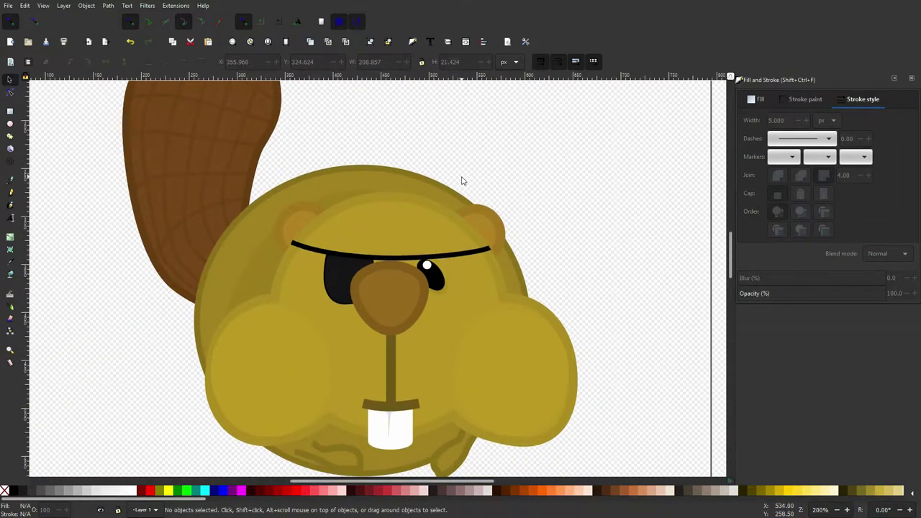
{"action": "scroll", "coordinate": [339, 279], "scroll_direction": "up", "scroll_amount": 4}
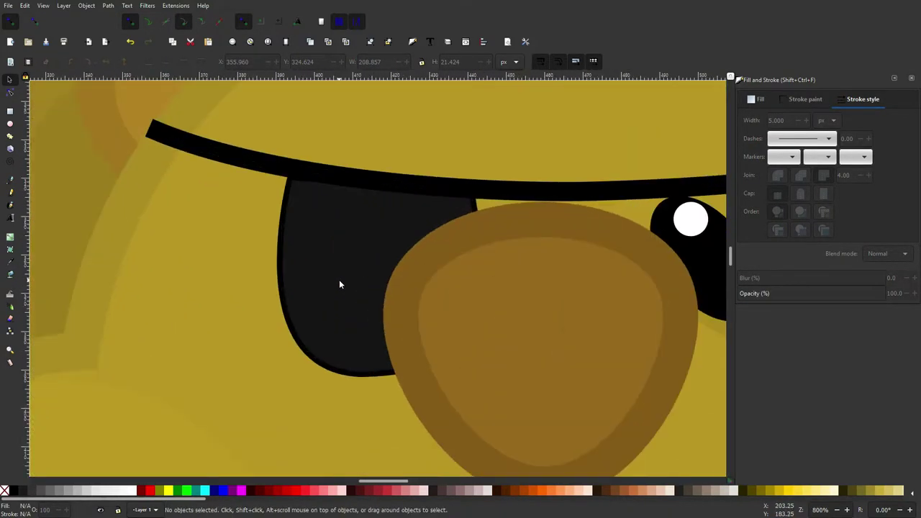
{"action": "left_click", "coordinate": [340, 284]}
{"action": "key", "text": "Home"}
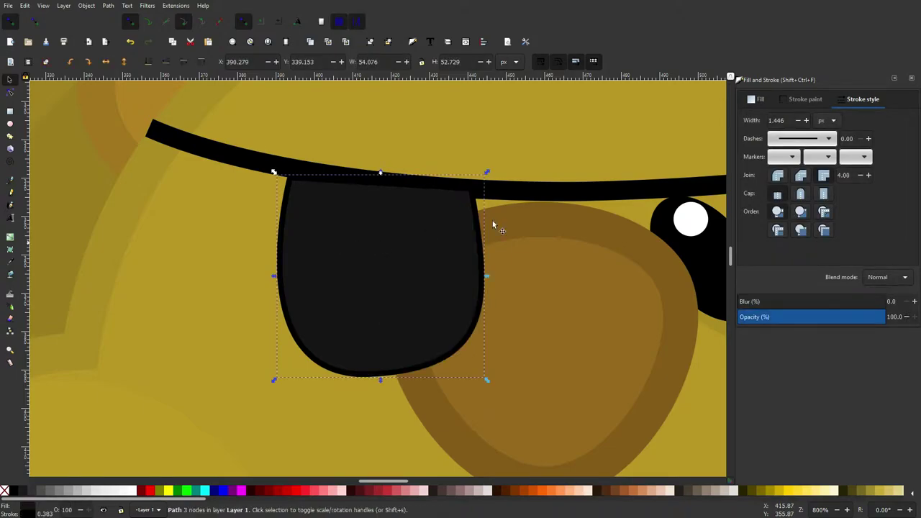
{"action": "left_click", "coordinate": [795, 98]}
{"action": "left_click", "coordinate": [753, 120]}
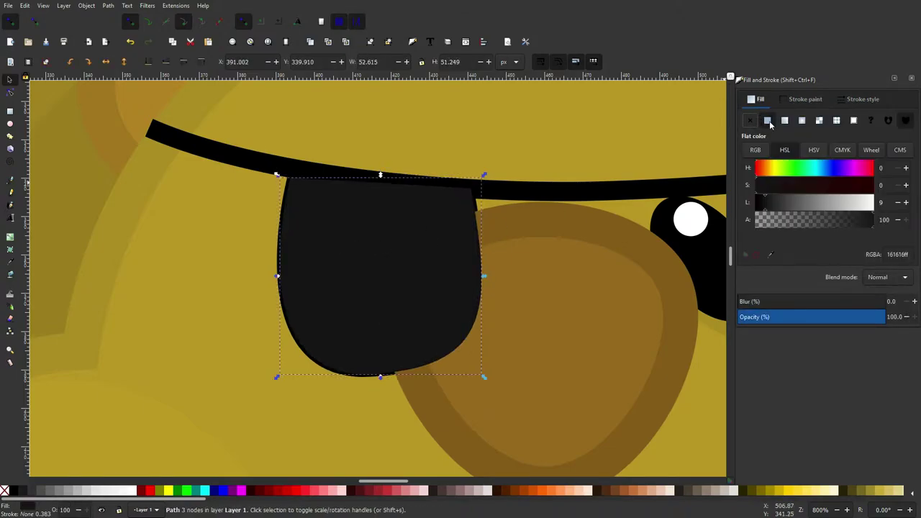
Fill the patch copy with the yellow sampled from the face and darken it to a lightness of 38.
{"action": "left_click", "coordinate": [769, 255]}
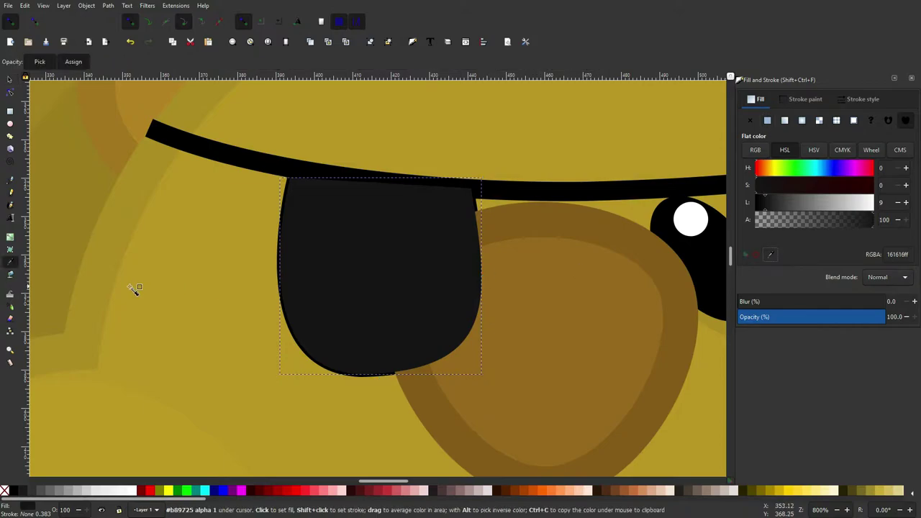
{"action": "left_click", "coordinate": [134, 288]}
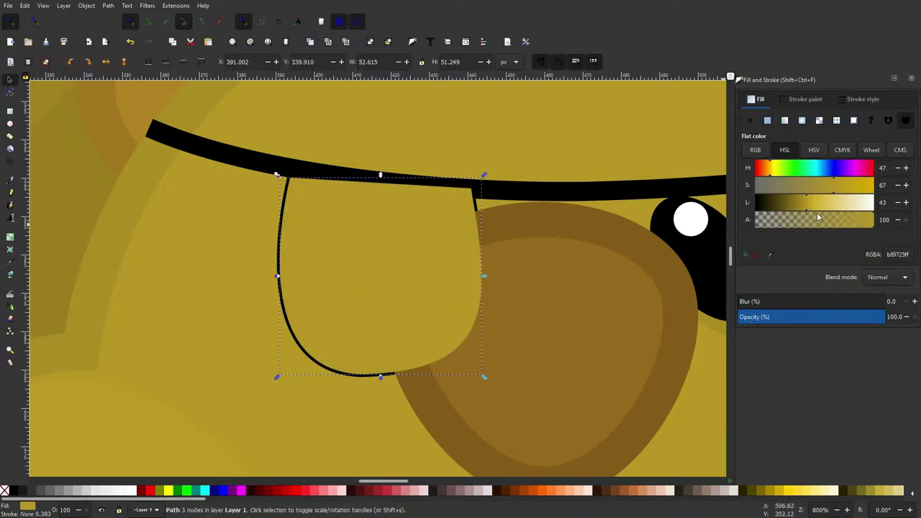
{"action": "left_click", "coordinate": [898, 204]}
{"action": "left_click", "coordinate": [898, 204]}
{"action": "left_click", "coordinate": [898, 205]}
{"action": "left_click", "coordinate": [898, 204]}
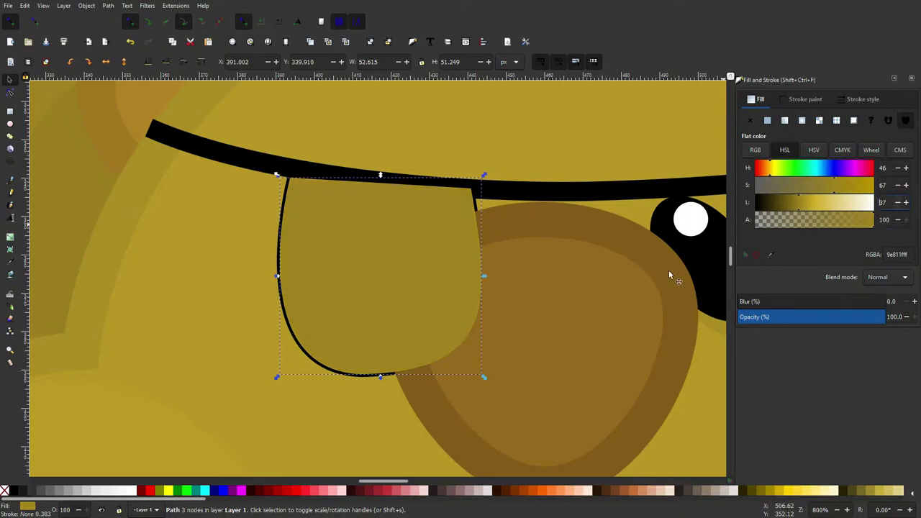
{"action": "key", "text": "ctrl+z"}
Offset the darker copy 4 px left and 4 px down and lower it behind the eye patch as a shadow.
{"action": "left_click", "coordinate": [610, 272]}
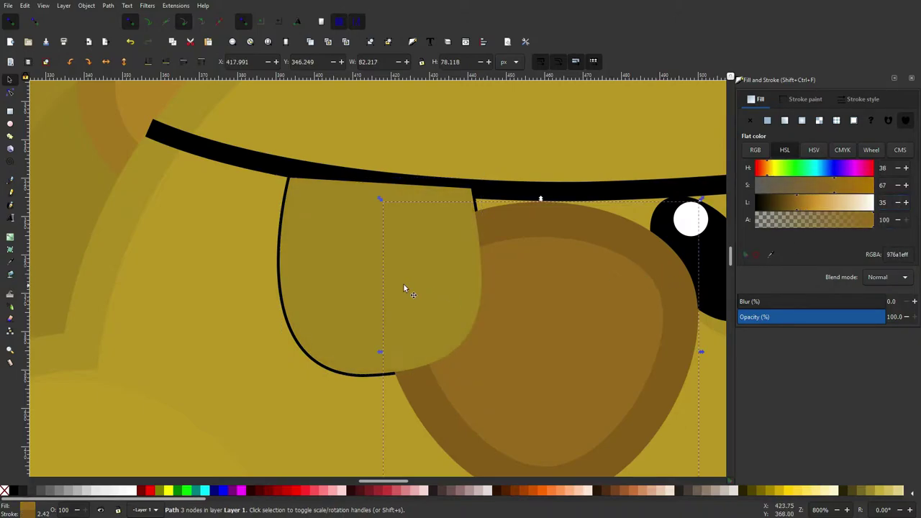
{"action": "left_click", "coordinate": [403, 285]}
{"action": "key", "text": "Left"}
{"action": "key", "text": "Down"}
{"action": "key", "text": "Left"}
{"action": "key", "text": "Down"}
{"action": "key", "text": "Page_Down"}
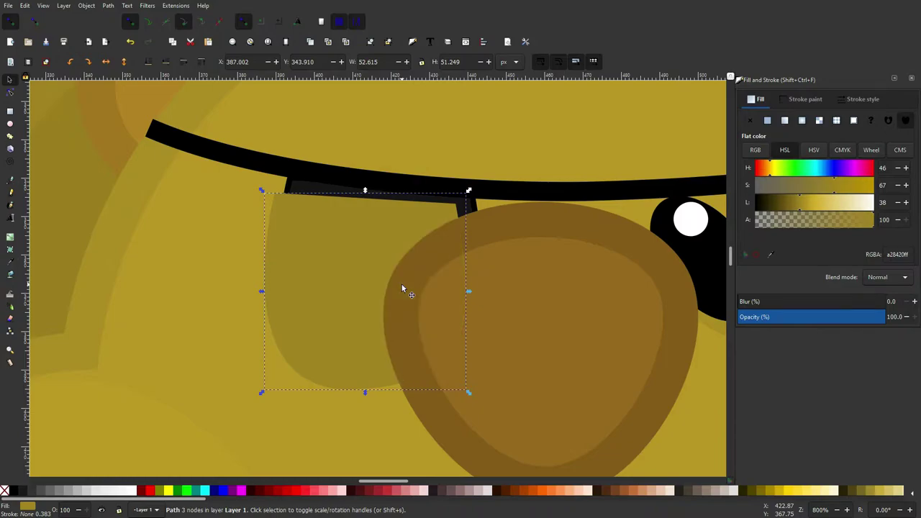
{"action": "key", "text": "Page_Down"}
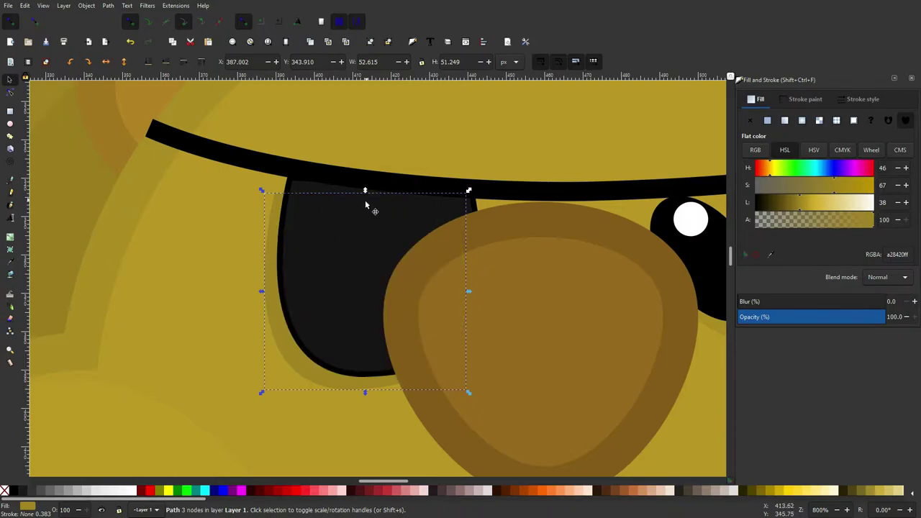
Stretch the shadow's top edge up to the strap, making the shadow about 56 px high.
{"action": "left_click_drag", "start_coordinate": [367, 191], "coordinate": [373, 174]}
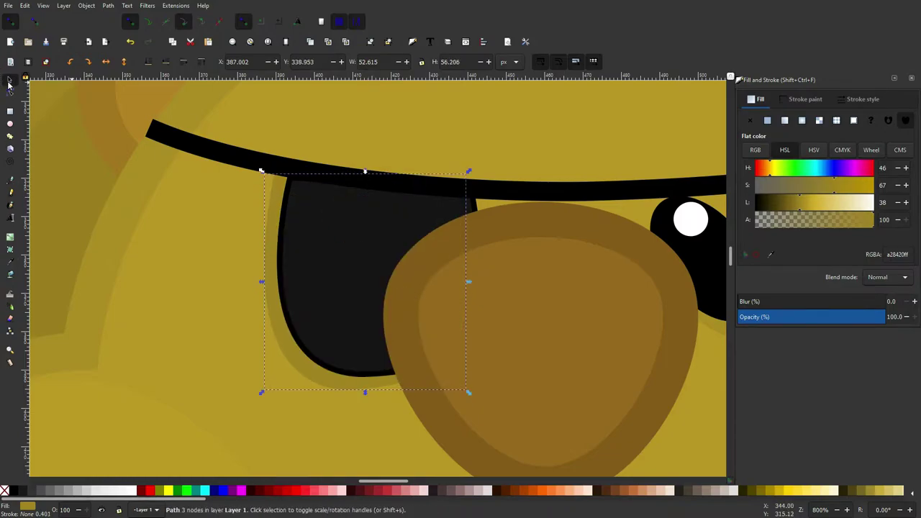
{"action": "scroll", "coordinate": [400, 222], "scroll_direction": "down", "scroll_amount": 5, "text": "ctrl"}
{"action": "left_click", "coordinate": [568, 200]}
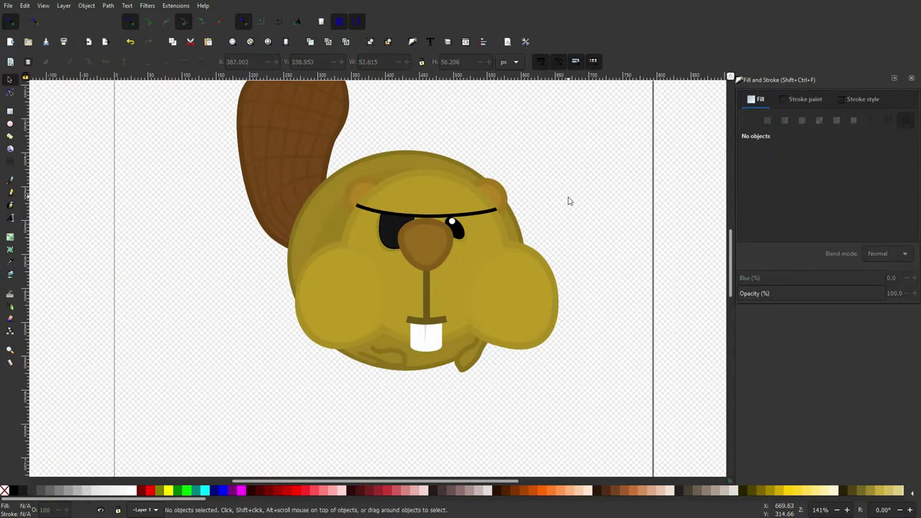
Move the shadow right to align with the patch's upper corner and enlarge it to about 56 px wide.
{"action": "key", "text": "grave"}
{"action": "left_click_drag", "start_coordinate": [404, 345], "coordinate": [414, 348]}
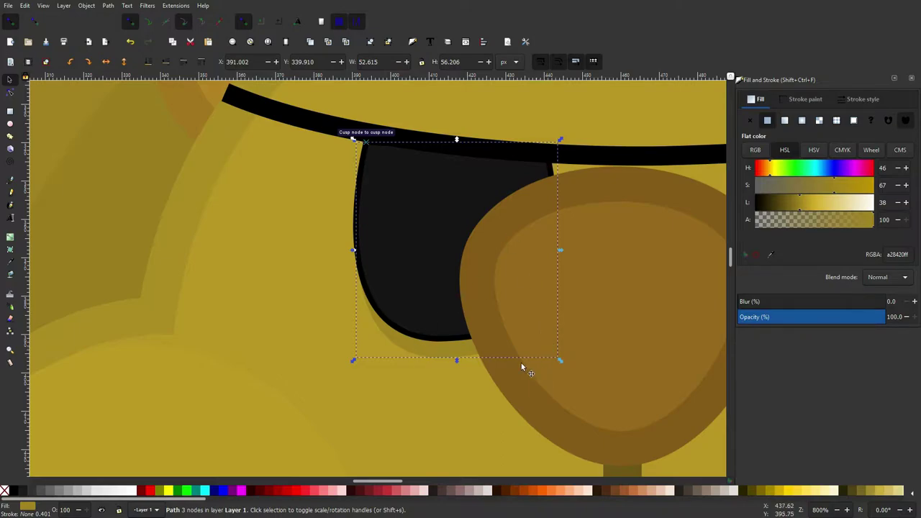
{"action": "scroll", "coordinate": [528, 360], "scroll_direction": "down", "scroll_amount": 3, "text": "ctrl"}
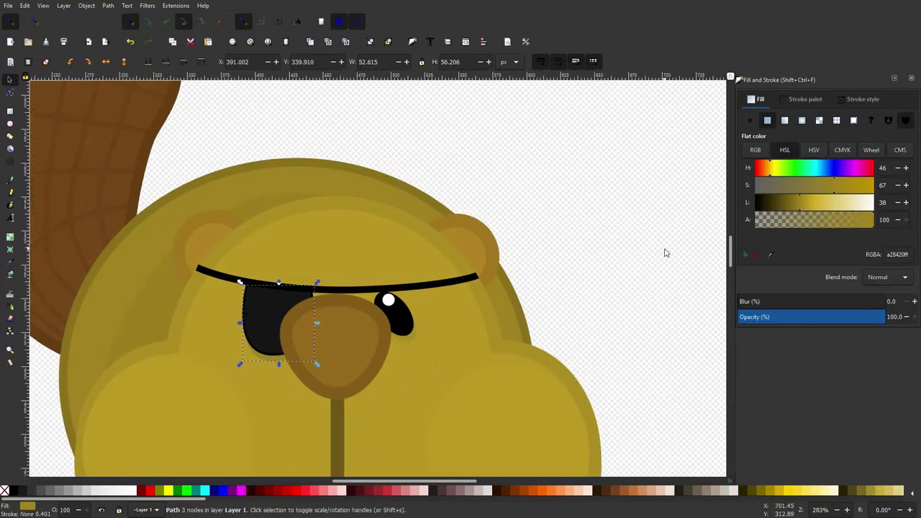
{"action": "key", "text": "Left"}
{"action": "key", "text": "Right"}
{"action": "left_click", "coordinate": [269, 364]}
{"action": "left_click_drag", "start_coordinate": [317, 282], "coordinate": [328, 289]}
{"action": "left_click", "coordinate": [612, 263]}
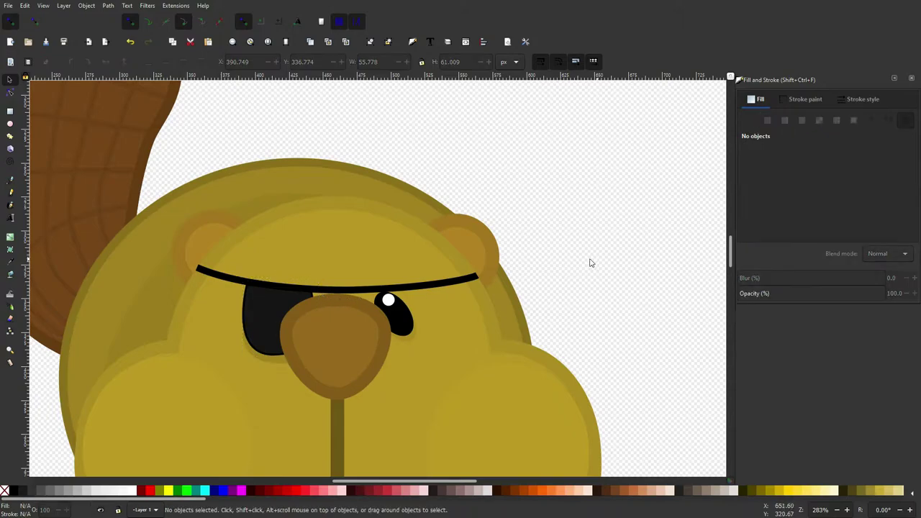
Draw a circle with a radius of about 114.5 px just below the beaver.
{"action": "scroll", "coordinate": [466, 282], "scroll_direction": "down", "scroll_amount": 1}
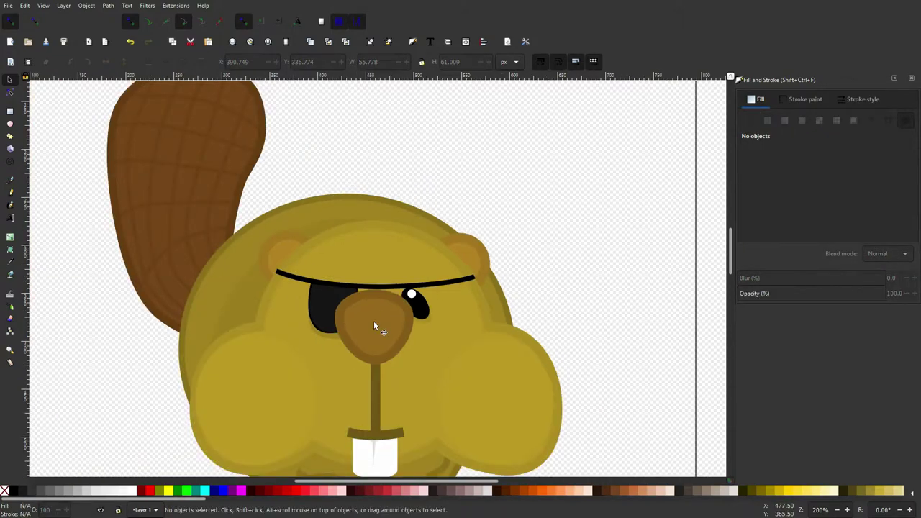
{"action": "scroll", "coordinate": [384, 319], "scroll_direction": "down", "scroll_amount": 5}
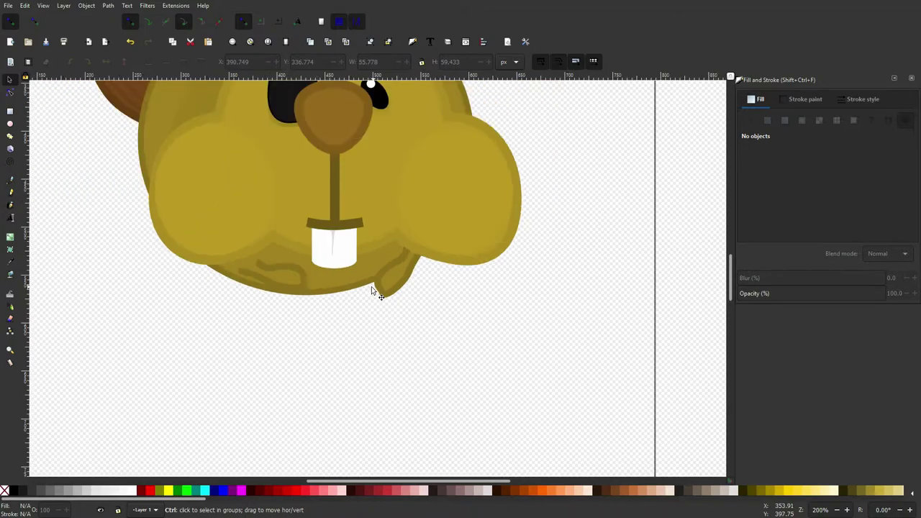
{"action": "scroll", "coordinate": [323, 290], "scroll_direction": "left", "scroll_amount": 3}
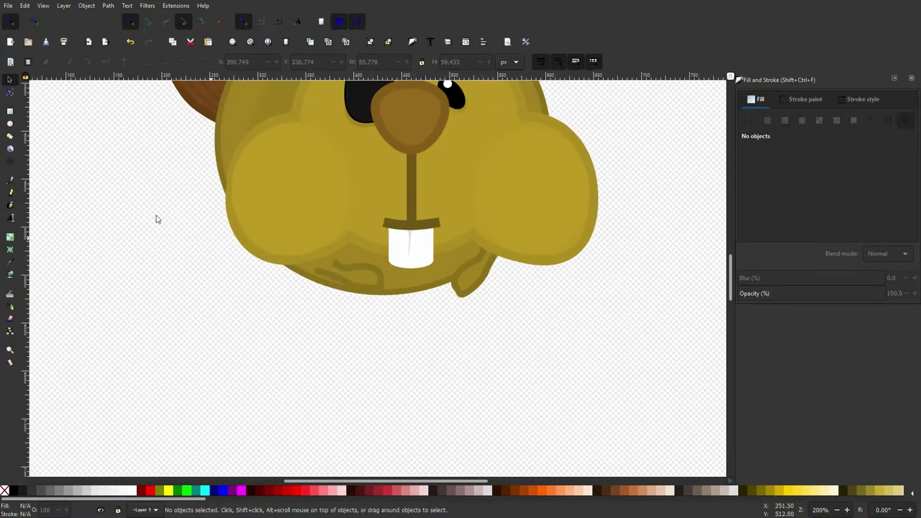
{"action": "left_click", "coordinate": [10, 124]}
{"action": "left_click_drag", "start_coordinate": [340, 297], "coordinate": [561, 514]}
{"action": "key", "text": "minus"}
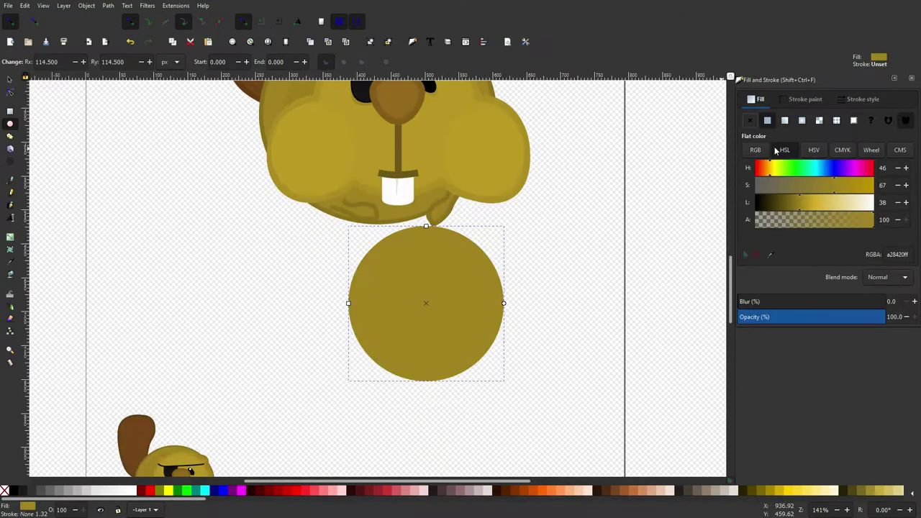
Fill the circle with black sampled from the small reference beaver illustration.
{"action": "left_click", "coordinate": [771, 254]}
{"action": "scroll", "coordinate": [399, 365], "scroll_direction": "down", "scroll_amount": 2}
{"action": "scroll", "coordinate": [161, 250], "scroll_direction": "up", "scroll_amount": 1}
{"action": "left_click", "coordinate": [160, 251]}
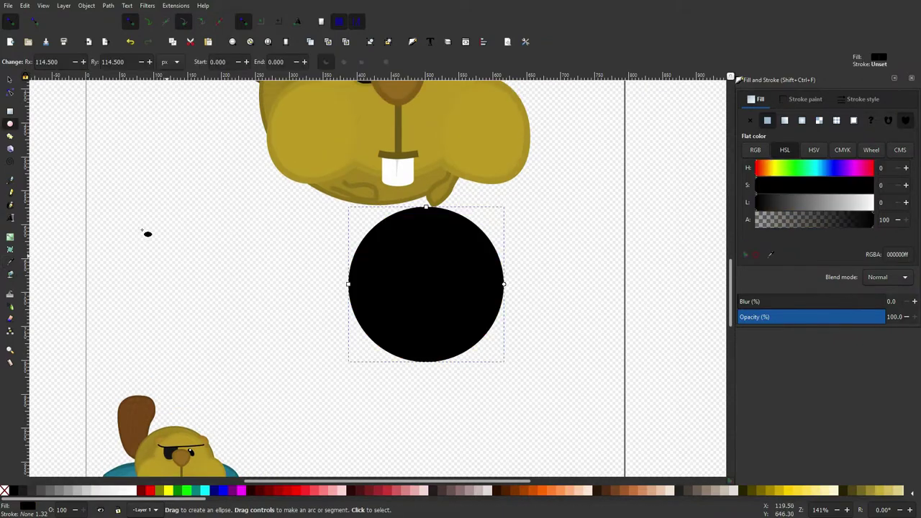
Resize the black circle to about 193 px across and place it under the beaver's chin, behind the body.
{"action": "left_click", "coordinate": [8, 80]}
{"action": "left_click_drag", "start_coordinate": [347, 206], "coordinate": [378, 236]}
{"action": "left_click_drag", "start_coordinate": [457, 279], "coordinate": [422, 247]}
{"action": "scroll", "coordinate": [428, 259], "scroll_direction": "down", "scroll_amount": 4}
{"action": "scroll", "coordinate": [428, 258], "scroll_direction": "up", "scroll_amount": 1}
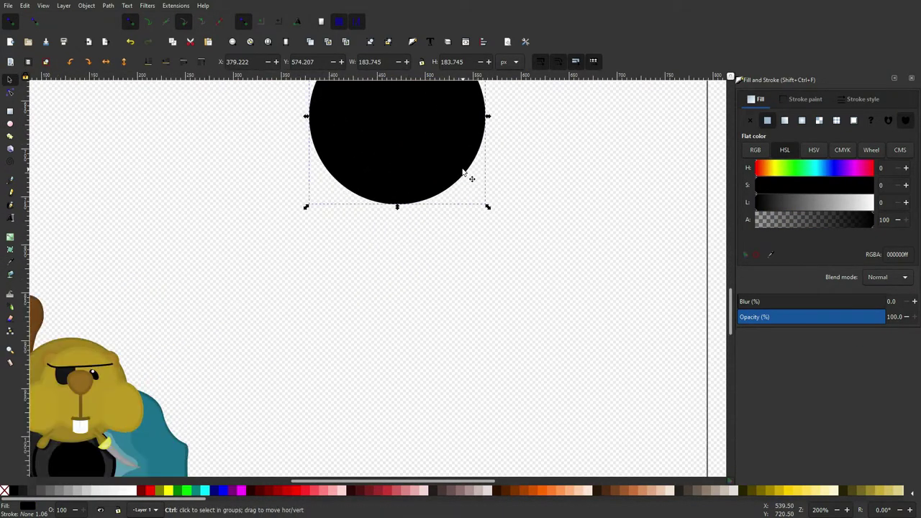
{"action": "scroll", "coordinate": [463, 169], "scroll_direction": "up", "scroll_amount": 4}
{"action": "left_click_drag", "start_coordinate": [487, 141], "coordinate": [496, 132]}
{"action": "left_click_drag", "start_coordinate": [450, 201], "coordinate": [432, 183]}
{"action": "key", "text": "Page_Down"}
{"action": "key", "text": "Page_Down"}
{"action": "key", "text": "Left"}
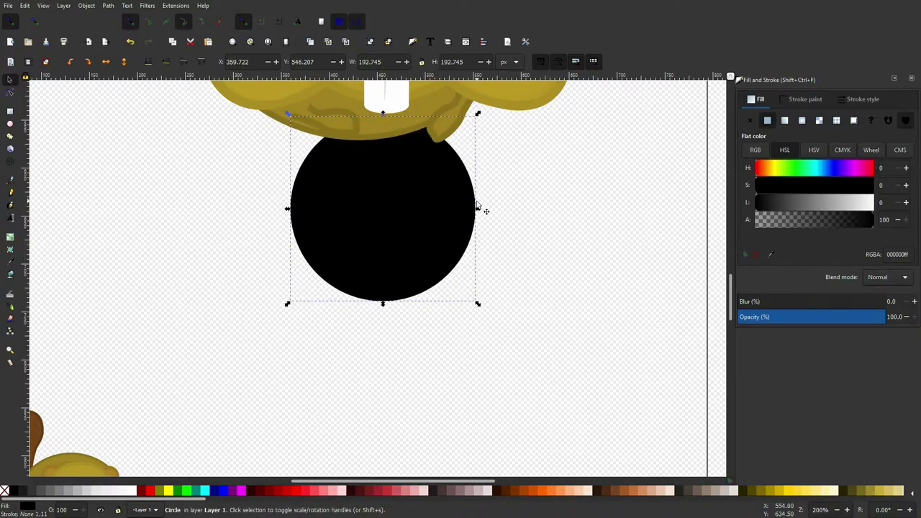
Duplicate the black circle on top of the artwork and enlarge the copy about its centre to about 239 px across.
{"action": "key", "text": "5"}
{"action": "scroll", "coordinate": [452, 220], "scroll_direction": "up", "scroll_amount": 2, "text": "ctrl"}
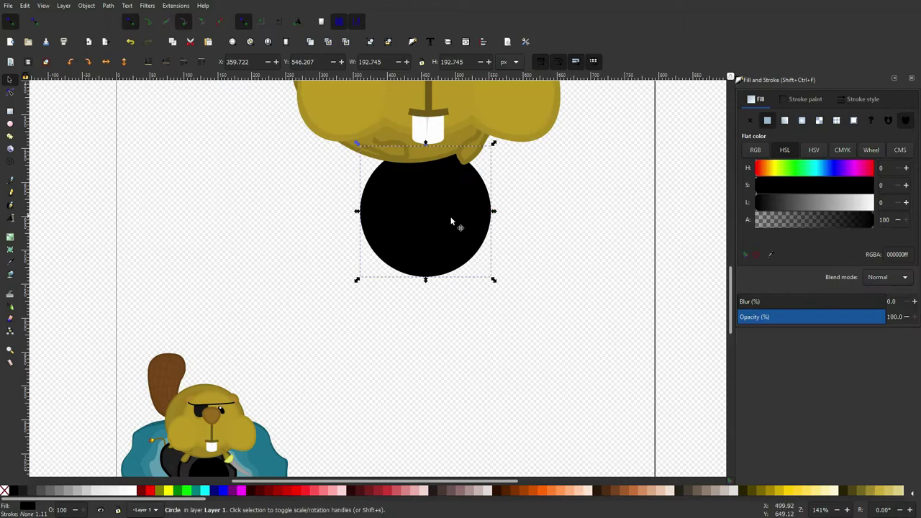
{"action": "scroll", "coordinate": [341, 302], "scroll_direction": "down", "scroll_amount": 2, "text": "ctrl"}
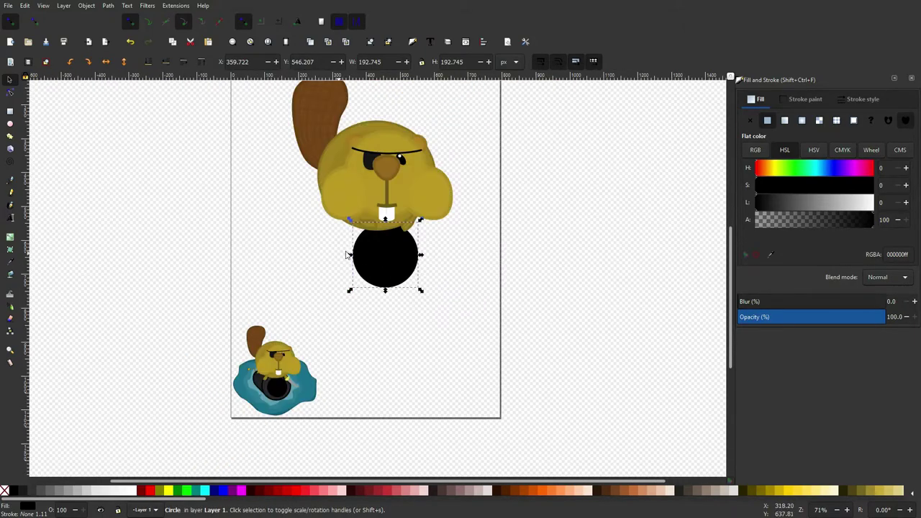
{"action": "scroll", "coordinate": [377, 248], "scroll_direction": "up", "scroll_amount": 3, "text": "ctrl"}
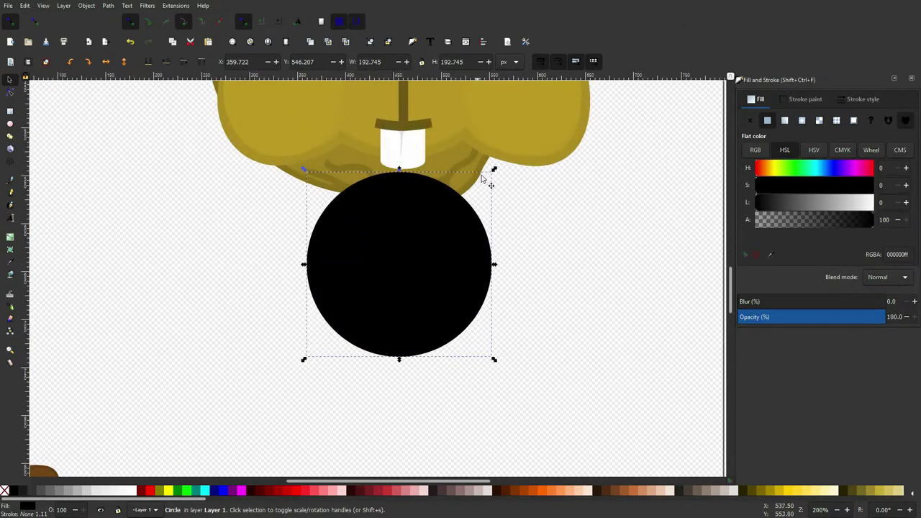
{"action": "left_click_drag", "start_coordinate": [494, 170], "coordinate": [603, 151]}
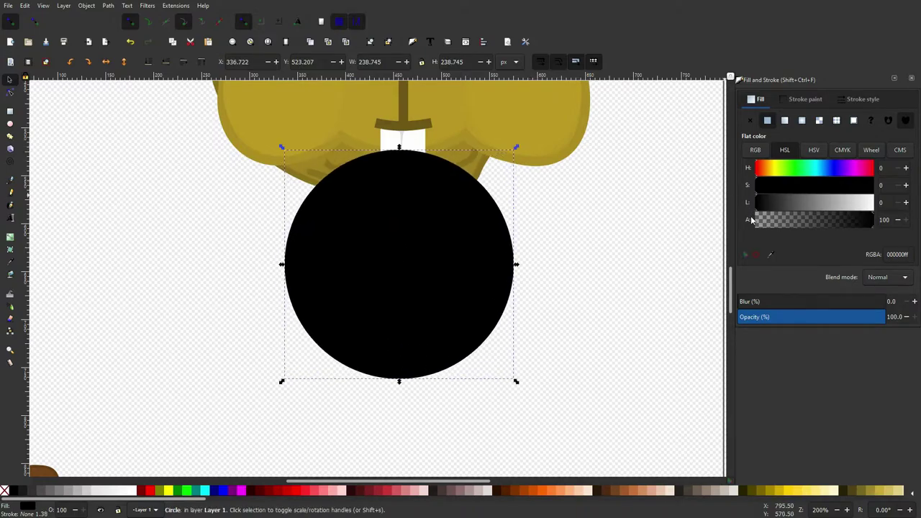
Fill the larger circle with the dark grey sampled from the cannon rim in the reference illustration.
{"action": "left_click", "coordinate": [771, 255]}
{"action": "scroll", "coordinate": [510, 330], "scroll_direction": "down", "scroll_amount": 3, "text": "ctrl"}
{"action": "scroll", "coordinate": [392, 438], "scroll_direction": "up", "scroll_amount": 3, "text": "ctrl"}
{"action": "left_click", "coordinate": [340, 428]}
{"action": "scroll", "coordinate": [598, 298], "scroll_direction": "down", "scroll_amount": 2, "text": "ctrl"}
{"action": "scroll", "coordinate": [696, 140], "scroll_direction": "up", "scroll_amount": 1, "text": "ctrl"}
{"action": "scroll", "coordinate": [695, 139], "scroll_direction": "up", "scroll_amount": 2}
Give the grey circle a black 15 px stroke and lower it behind the black circle and the beaver.
{"action": "left_click", "coordinate": [800, 101]}
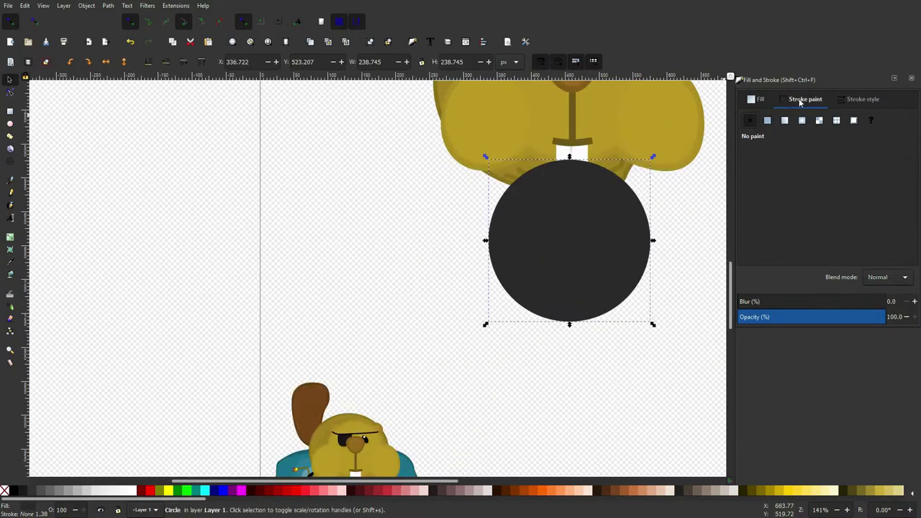
{"action": "left_click", "coordinate": [767, 121]}
{"action": "left_click", "coordinate": [860, 100]}
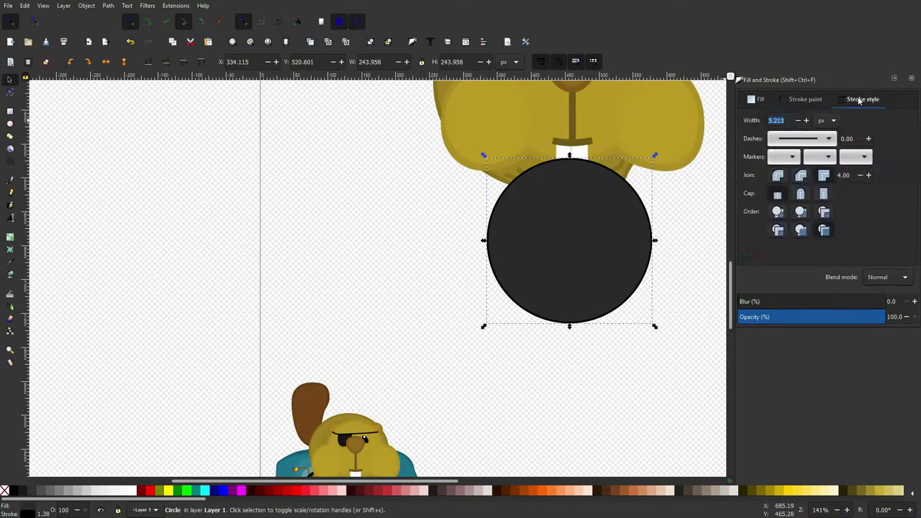
{"action": "key", "text": "Return"}
{"action": "scroll", "coordinate": [656, 168], "scroll_direction": "up", "scroll_amount": 2, "text": "ctrl"}
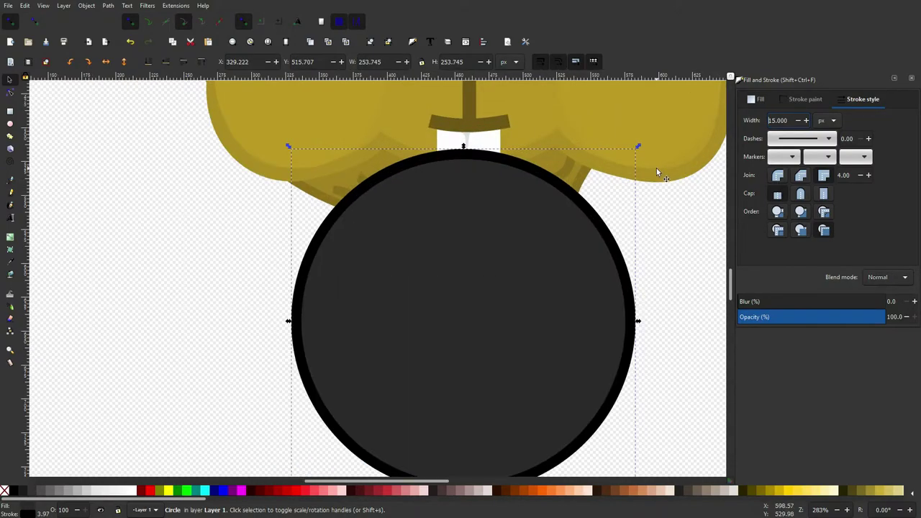
{"action": "scroll", "coordinate": [357, 289], "scroll_direction": "down", "scroll_amount": 2, "text": "ctrl"}
{"action": "scroll", "coordinate": [357, 290], "scroll_direction": "down", "scroll_amount": 4}
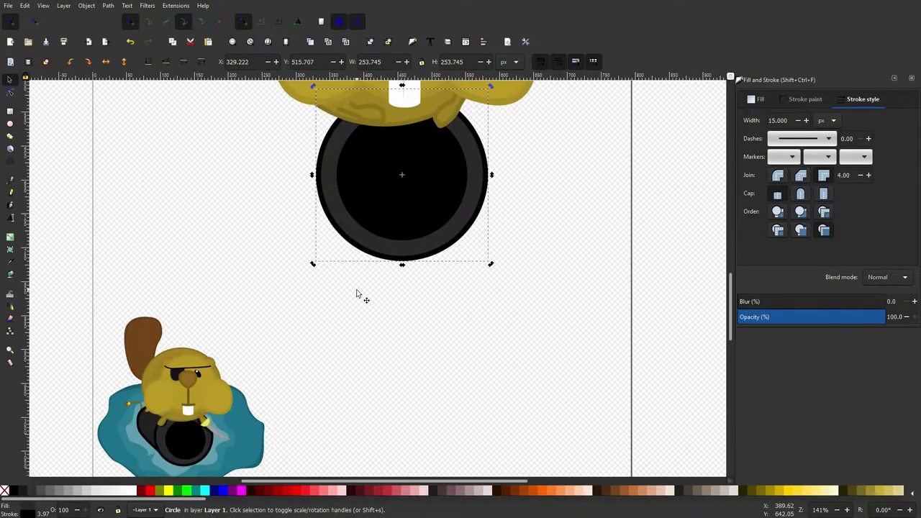
Nudge the grey ring 4 px left and 8 px up relative to the black opening.
{"action": "scroll", "coordinate": [357, 291], "scroll_direction": "up", "scroll_amount": 4}
{"action": "key", "text": "Left"}
{"action": "key", "text": "Left"}
{"action": "key", "text": "Left"}
{"action": "key", "text": "Left"}
{"action": "key", "text": "Up"}
{"action": "key", "text": "Up"}
{"action": "key", "text": "Up"}
{"action": "key", "text": "Up"}
{"action": "key", "text": "Right"}
{"action": "key", "text": "Right"}
{"action": "key", "text": "Right"}
{"action": "key", "text": "Right"}
{"action": "key", "text": "Right"}
{"action": "key", "text": "Right"}
{"action": "key", "text": "Left"}
{"action": "key", "text": "Left"}
{"action": "key", "text": "Left"}
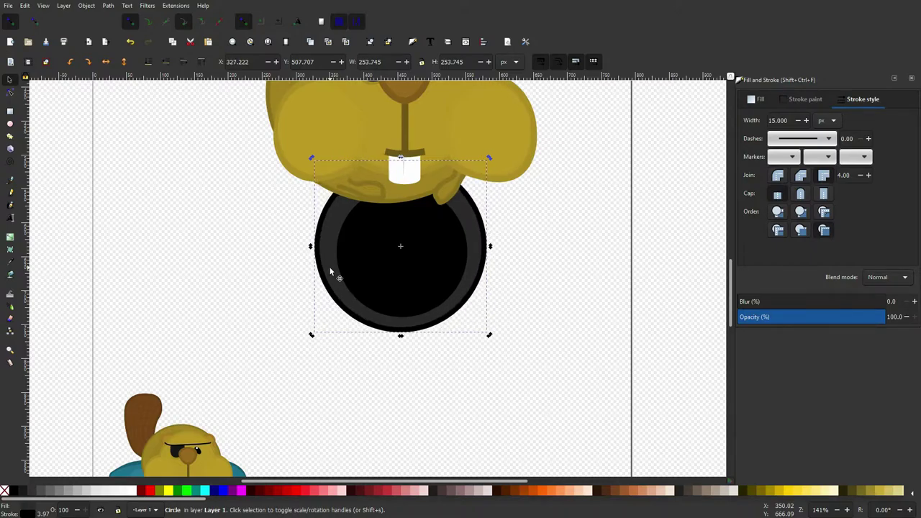
{"action": "key", "text": "Left"}
{"action": "scroll", "coordinate": [365, 270], "scroll_direction": "down", "scroll_amount": 2}
{"action": "left_click", "coordinate": [446, 310]}
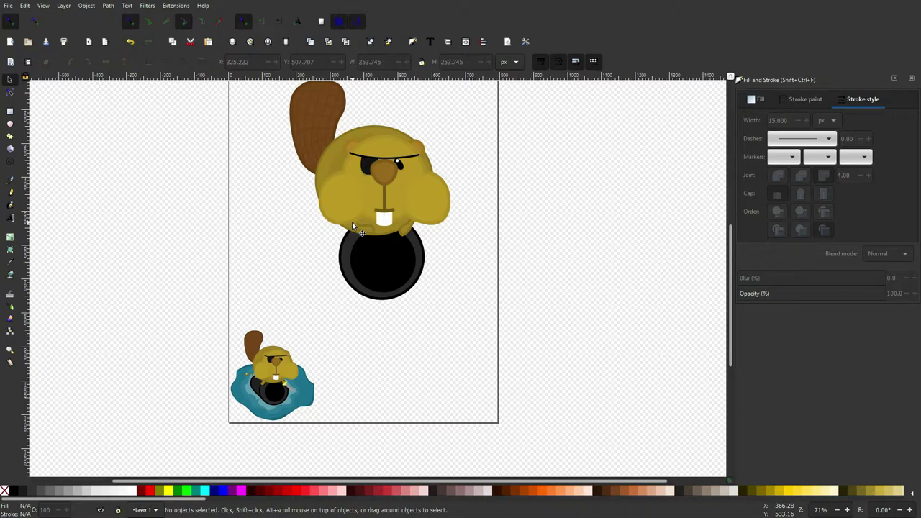
Draw a closed curved barrel outline with the Pen tool from the cannon ring's lower-left edge around to its upper edge.
{"action": "scroll", "coordinate": [352, 223], "scroll_direction": "up", "scroll_amount": 1}
{"action": "scroll", "coordinate": [345, 320], "scroll_direction": "up", "scroll_amount": 3}
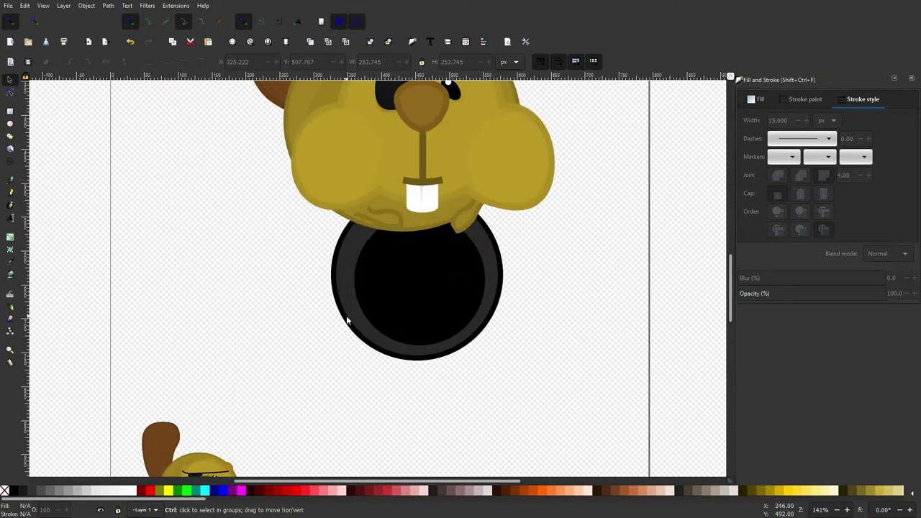
{"action": "left_click", "coordinate": [10, 182]}
{"action": "scroll", "coordinate": [263, 304], "scroll_direction": "down", "scroll_amount": 3}
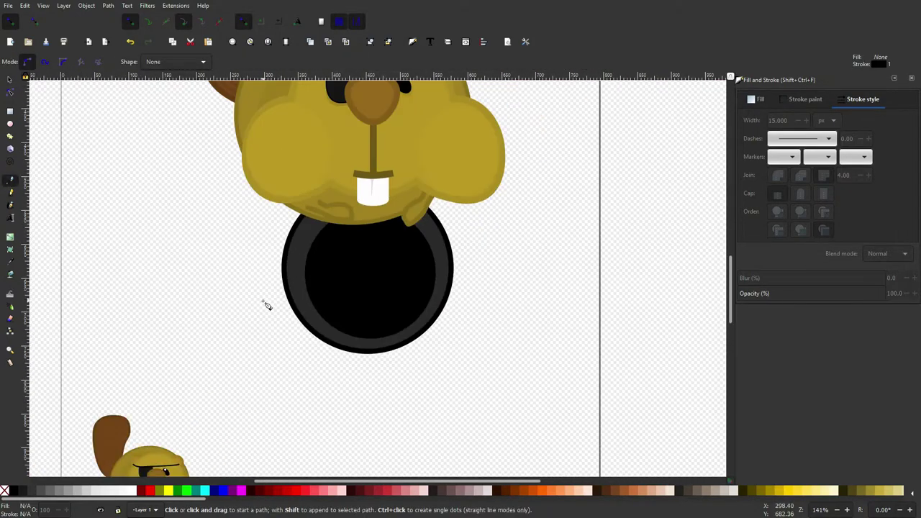
{"action": "left_click", "coordinate": [302, 324]}
{"action": "left_click_drag", "start_coordinate": [230, 259], "coordinate": [231, 244]}
{"action": "left_click_drag", "start_coordinate": [252, 208], "coordinate": [281, 203]}
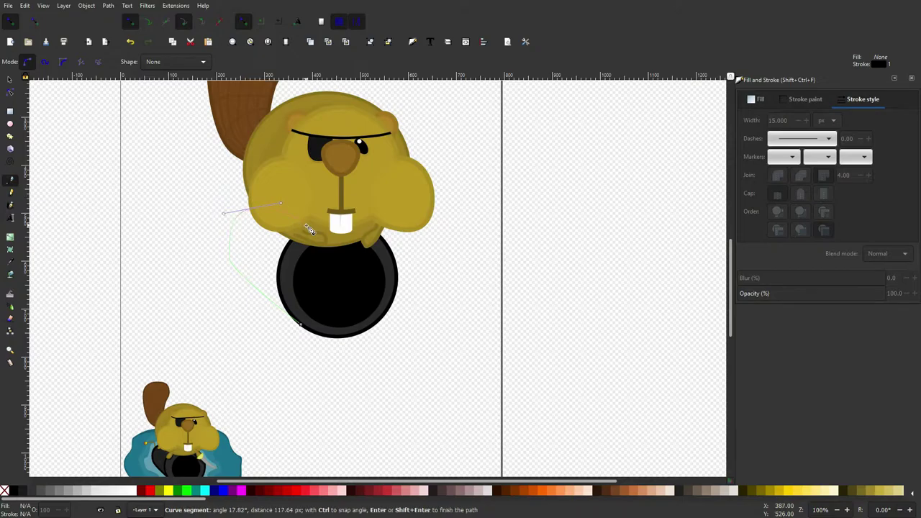
{"action": "left_click", "coordinate": [305, 326]}
Fill the barrel shape with the dark grey sampled from the cannon ring, darkened to a lightness of 13.
{"action": "left_click", "coordinate": [805, 98]}
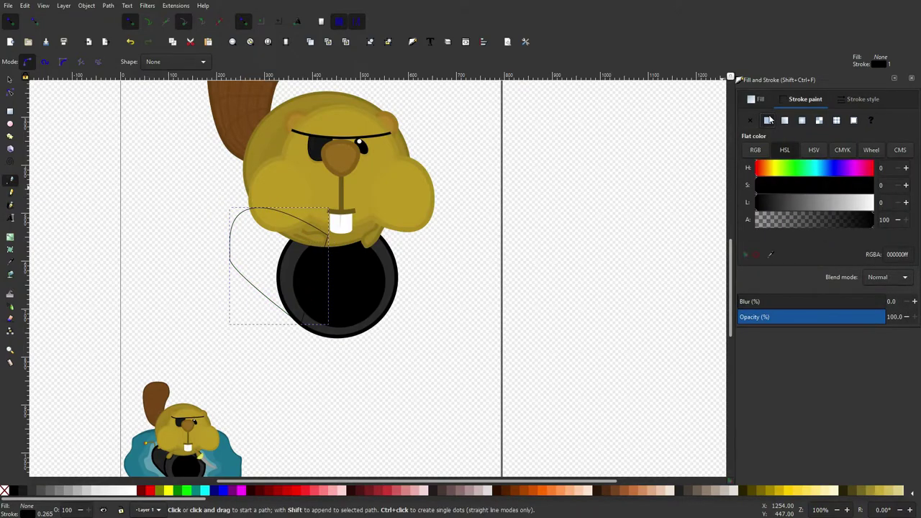
{"action": "left_click", "coordinate": [756, 99]}
{"action": "left_click", "coordinate": [767, 120]}
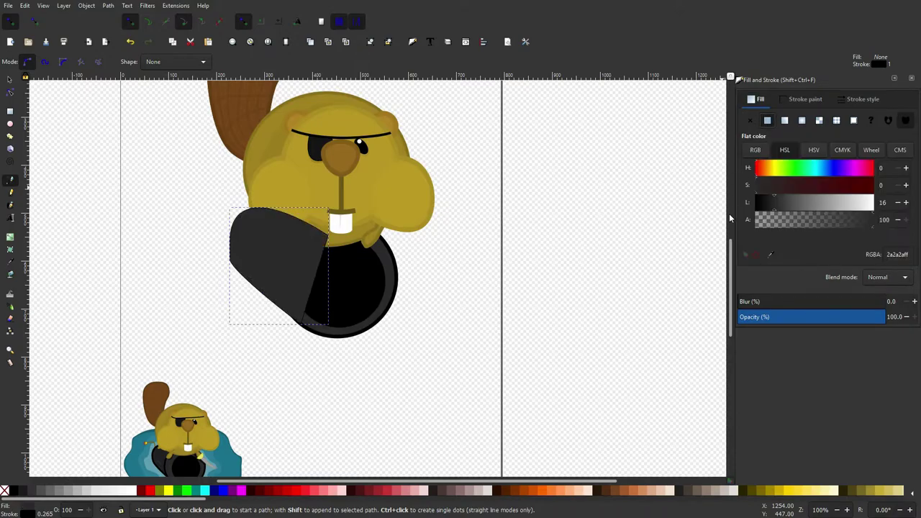
{"action": "left_click", "coordinate": [770, 255]}
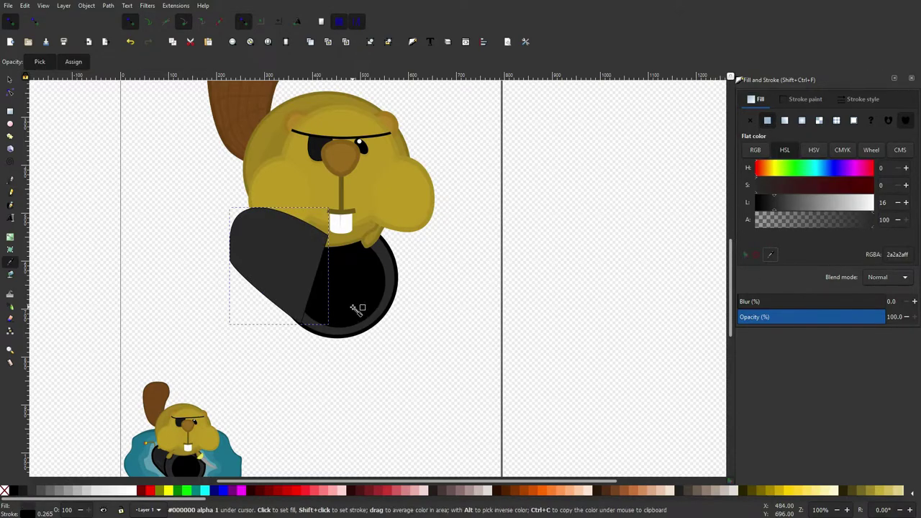
{"action": "left_click", "coordinate": [392, 277]}
{"action": "left_click", "coordinate": [897, 203]}
{"action": "left_click", "coordinate": [897, 203]}
{"action": "left_click", "coordinate": [897, 203]}
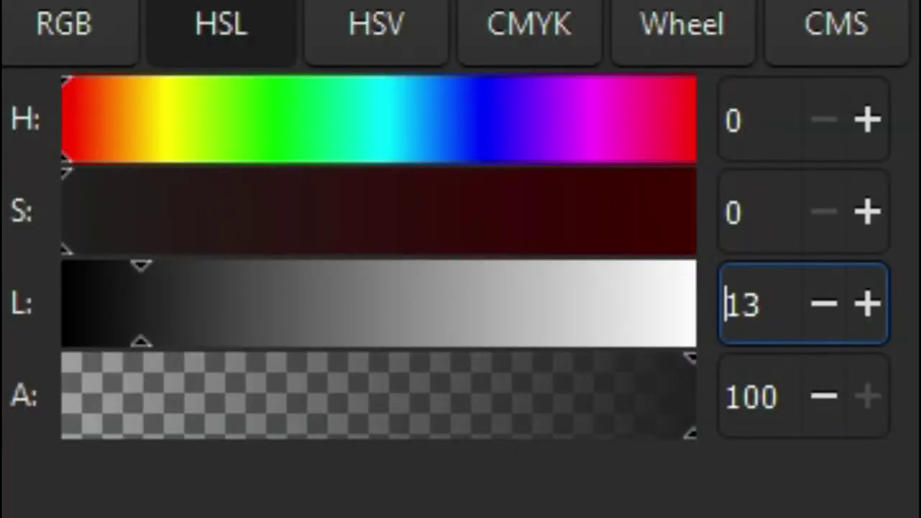
Give the barrel shape a black 7.5 px stroke and lower it behind the cannon ring and the beaver.
{"action": "left_click", "coordinate": [805, 99]}
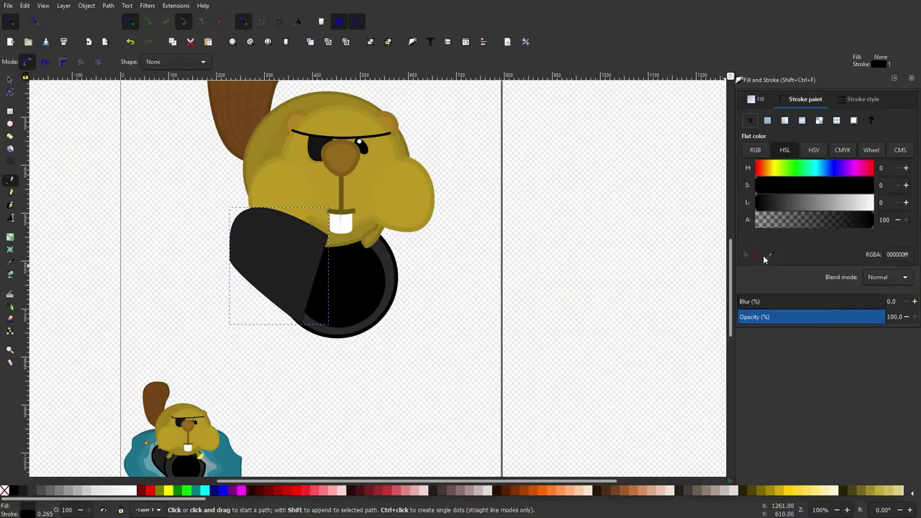
{"action": "left_click", "coordinate": [853, 102]}
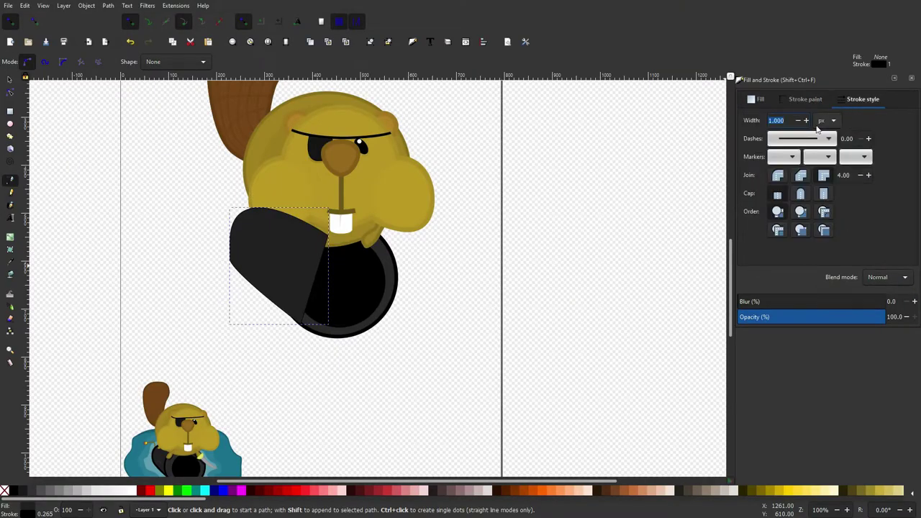
{"action": "type", "text": "5"}
{"action": "key", "text": "Return"}
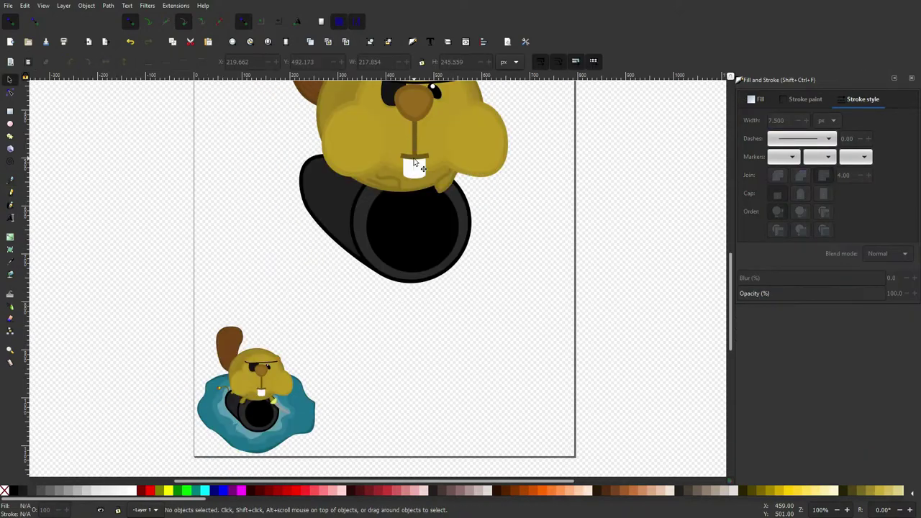
Select the beaver's left-hand paw with its cover patch and rotate them so the paw hangs down over the cannon rim.
{"action": "scroll", "coordinate": [411, 173], "scroll_direction": "up", "scroll_amount": 5}
{"action": "scroll", "coordinate": [401, 372], "scroll_direction": "up", "scroll_amount": 4}
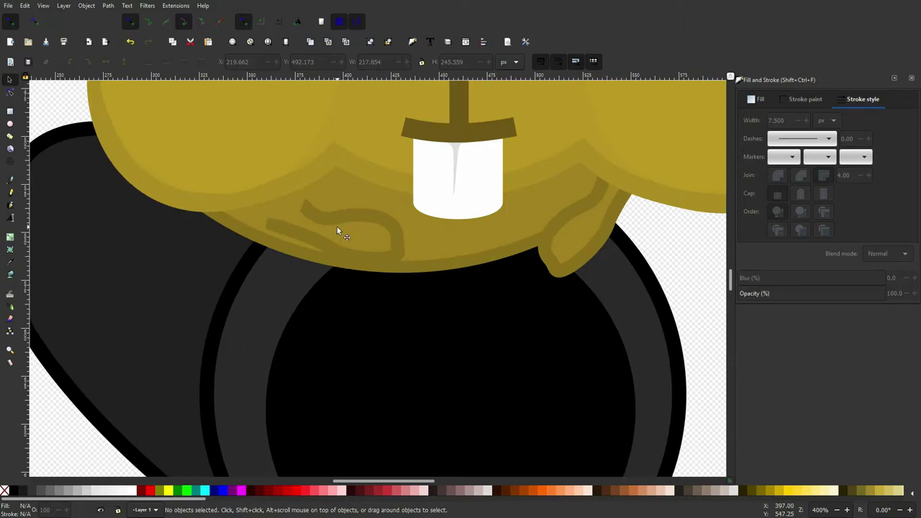
{"action": "left_click", "coordinate": [337, 226]}
{"action": "left_click", "coordinate": [284, 223], "text": "shift"}
{"action": "scroll", "coordinate": [284, 222], "scroll_direction": "up", "scroll_amount": 2, "text": "ctrl"}
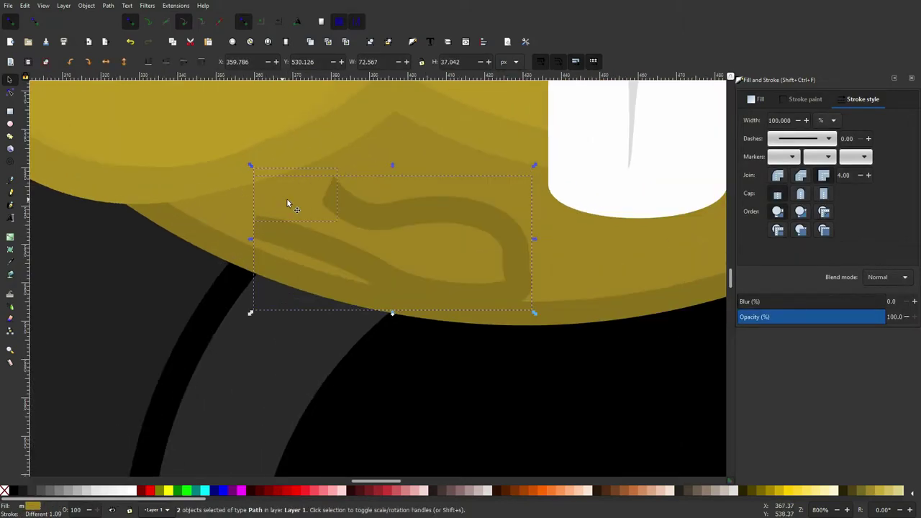
{"action": "left_click", "coordinate": [291, 271]}
{"action": "left_click_drag", "start_coordinate": [295, 195], "coordinate": [264, 271]}
{"action": "key", "text": "ctrl+z"}
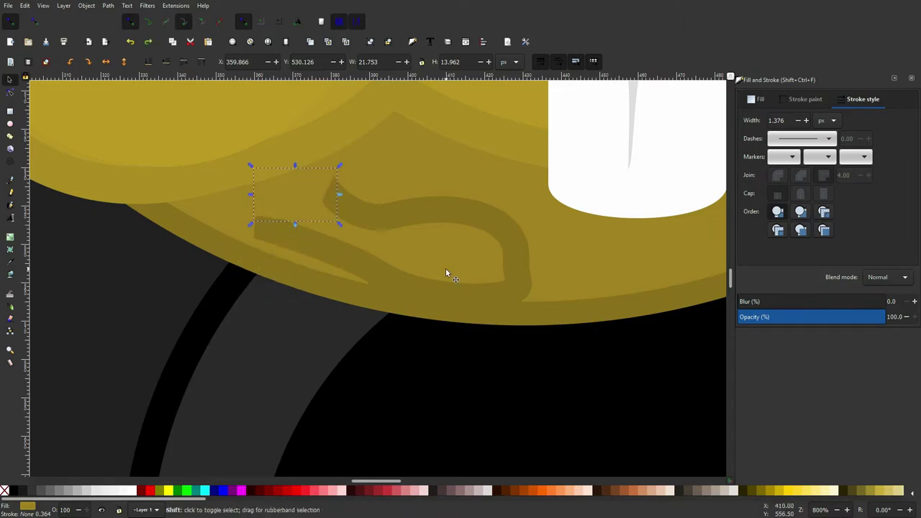
{"action": "left_click", "coordinate": [444, 265], "text": "shift"}
{"action": "left_click_drag", "start_coordinate": [532, 163], "coordinate": [399, 372]}
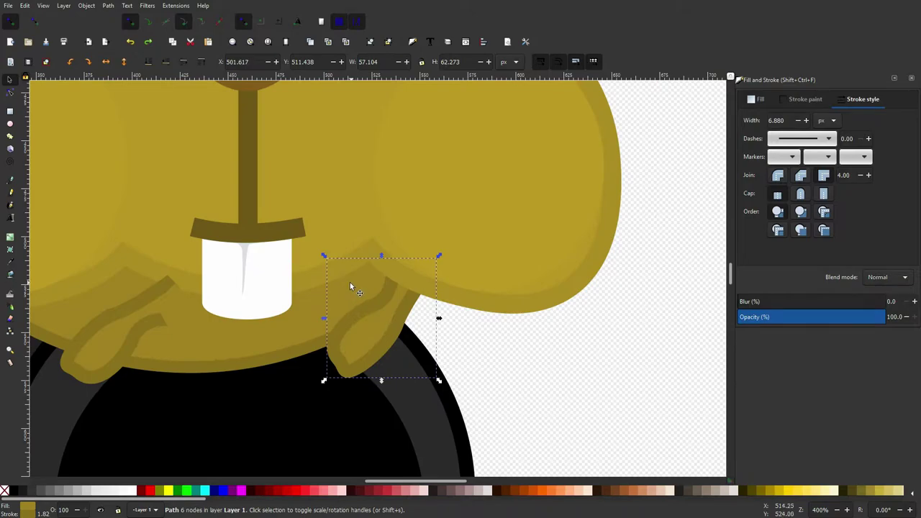
Delete the right-hand paw and replace it with a horizontally flipped, slightly rotated duplicate of the left-hand paw and its patch.
{"action": "key", "text": "Delete"}
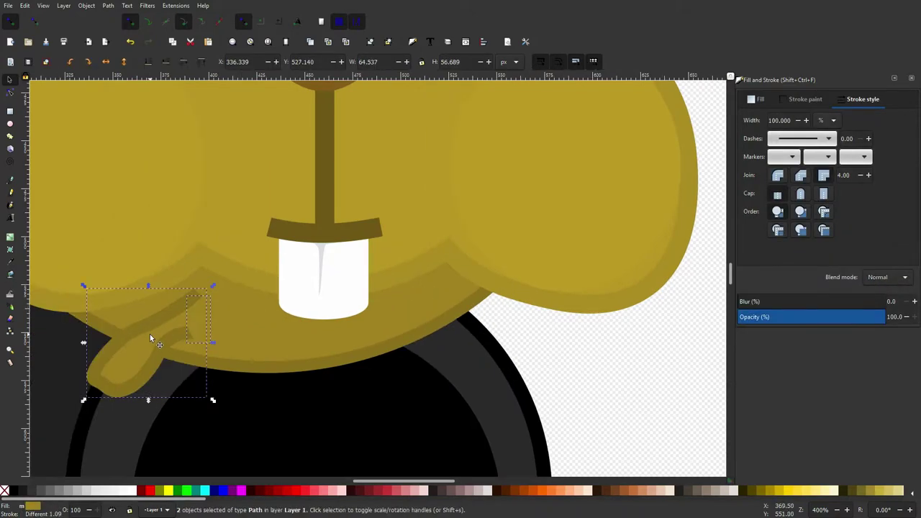
{"action": "key", "text": "ctrl+d"}
{"action": "left_click_drag", "start_coordinate": [154, 337], "coordinate": [487, 326]}
{"action": "left_click", "coordinate": [107, 62]}
{"action": "left_click", "coordinate": [488, 322]}
{"action": "left_click_drag", "start_coordinate": [549, 271], "coordinate": [544, 295]}
{"action": "mouse_move", "coordinate": [492, 336]}
{"action": "left_mouse_down"}
{"action": "mouse_move", "coordinate": [481, 339]}
{"action": "mouse_move", "coordinate": [493, 339]}
{"action": "left_mouse_up"}
{"action": "scroll", "coordinate": [532, 322], "scroll_direction": "up", "scroll_amount": 2}
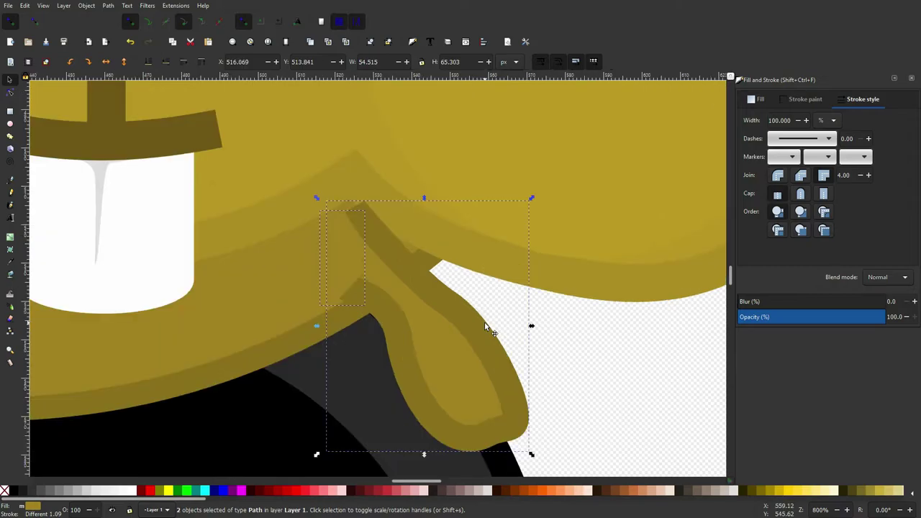
Move the new right-hand paw and its cover patch slightly up and left under the cheek.
{"action": "key", "text": "Escape"}
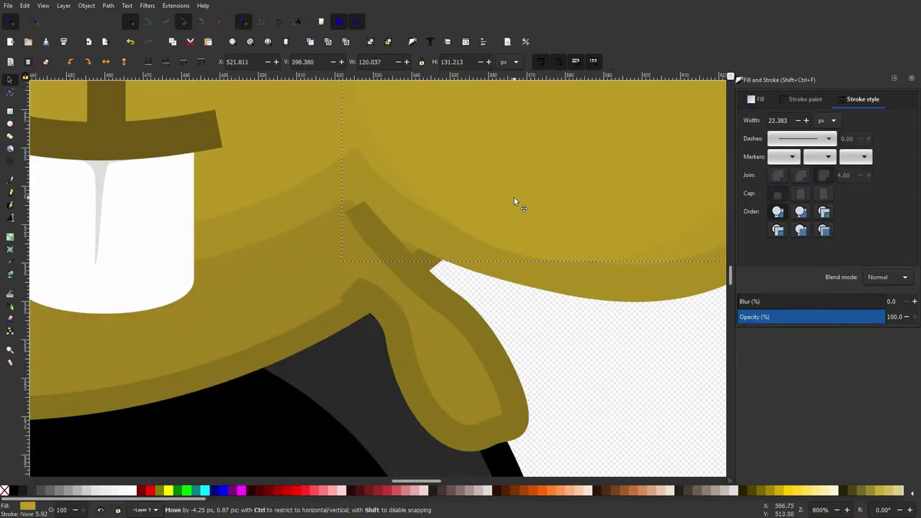
{"action": "left_click", "coordinate": [375, 264]}
{"action": "left_click", "coordinate": [355, 257], "text": "shift"}
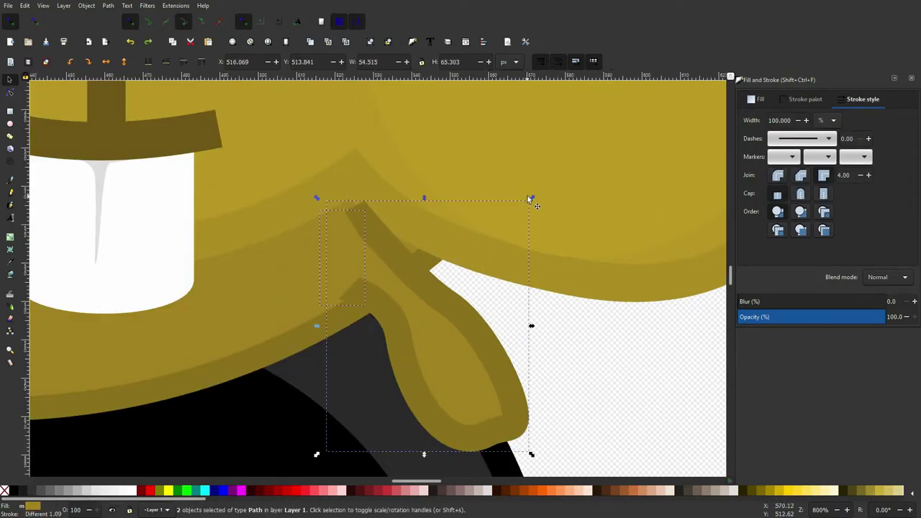
{"action": "mouse_move", "coordinate": [531, 200]}
{"action": "left_mouse_down"}
{"action": "mouse_move", "coordinate": [512, 192]}
{"action": "mouse_move", "coordinate": [529, 192]}
{"action": "mouse_move", "coordinate": [518, 203]}
{"action": "left_mouse_up"}
{"action": "key", "text": "ctrl+z"}
{"action": "left_click_drag", "start_coordinate": [490, 372], "coordinate": [478, 360]}
{"action": "left_click", "coordinate": [633, 367]}
Adjust the upper nodes of the right-hand paw and its cover patch so the patch hides the paw's open end.
{"action": "scroll", "coordinate": [316, 186], "scroll_direction": "up", "scroll_amount": 3}
{"action": "double_click", "coordinate": [422, 301]}
{"action": "left_click_drag", "start_coordinate": [394, 279], "coordinate": [445, 339]}
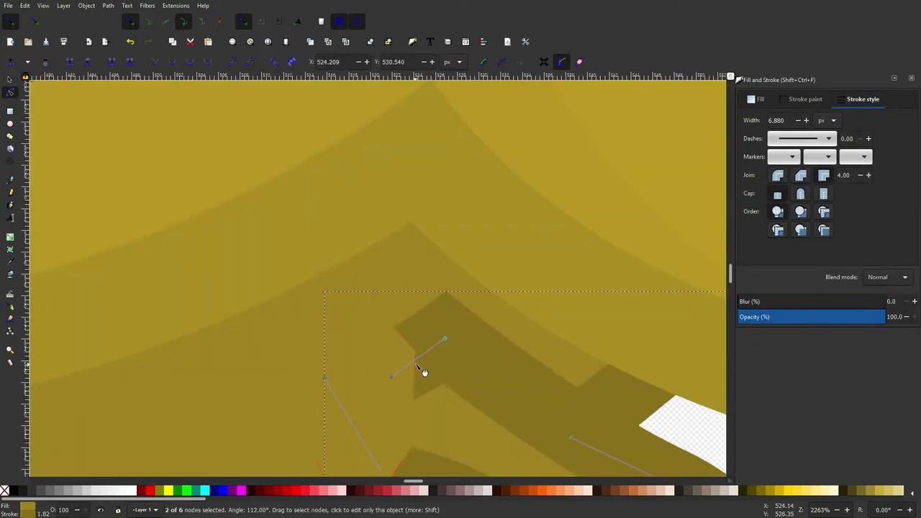
{"action": "left_click", "coordinate": [378, 340]}
{"action": "scroll", "coordinate": [432, 275], "scroll_direction": "down", "scroll_amount": 3}
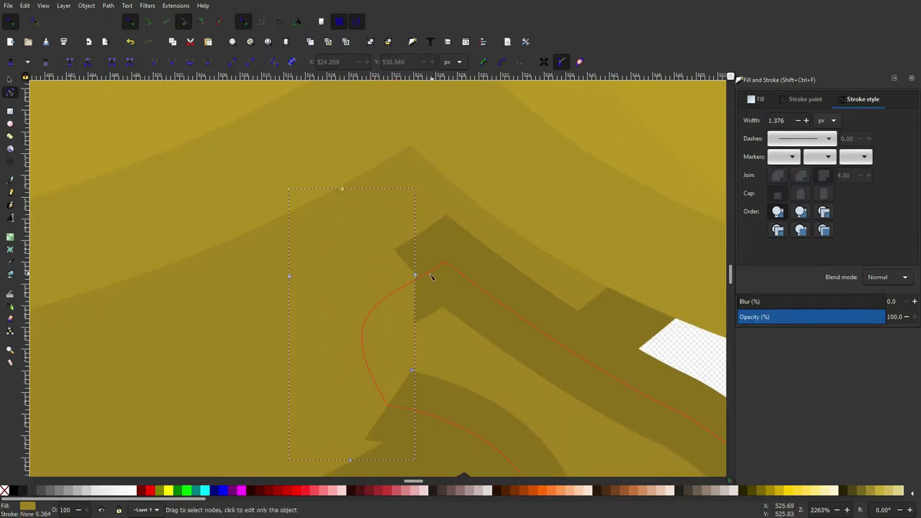
{"action": "left_click_drag", "start_coordinate": [416, 277], "coordinate": [455, 319]}
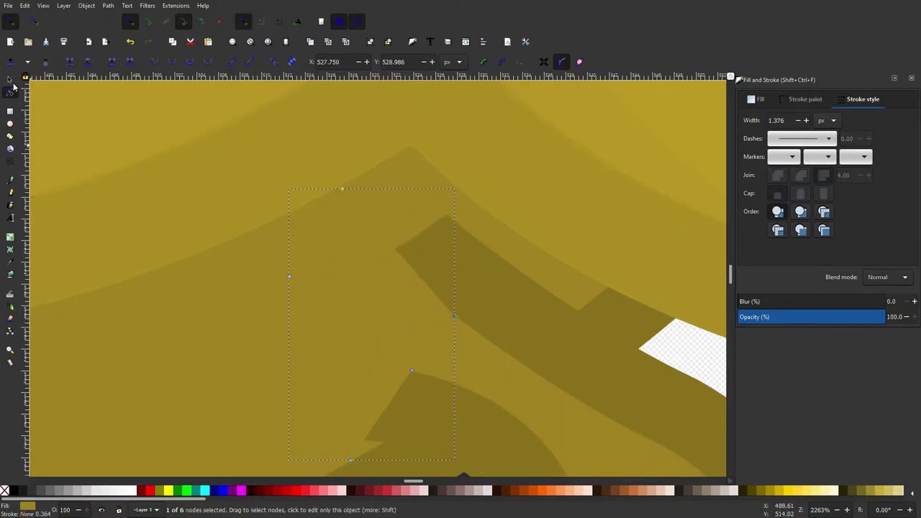
{"action": "key", "text": "s"}
{"action": "scroll", "coordinate": [359, 196], "scroll_direction": "down", "scroll_amount": 5}
{"action": "key", "text": "Escape"}
{"action": "scroll", "coordinate": [640, 329], "scroll_direction": "down", "scroll_amount": 3}
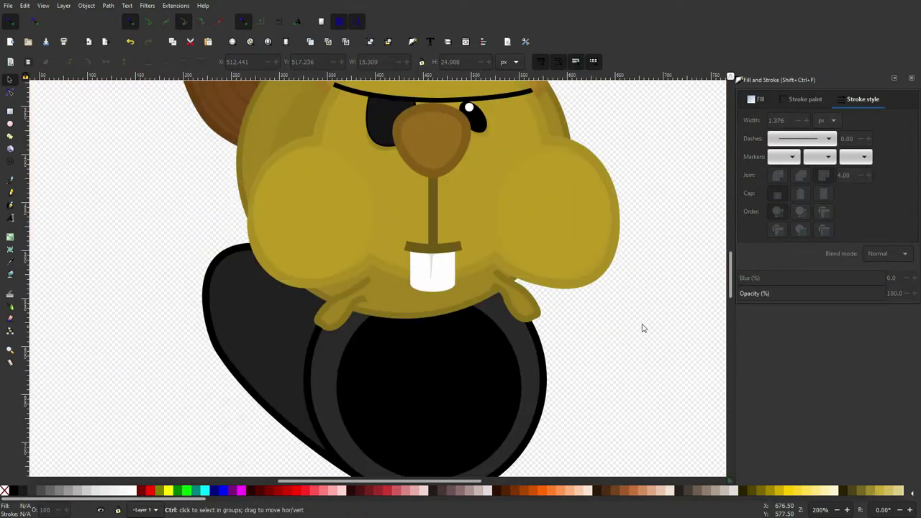
{"action": "scroll", "coordinate": [504, 330], "scroll_direction": "right", "scroll_amount": 1}
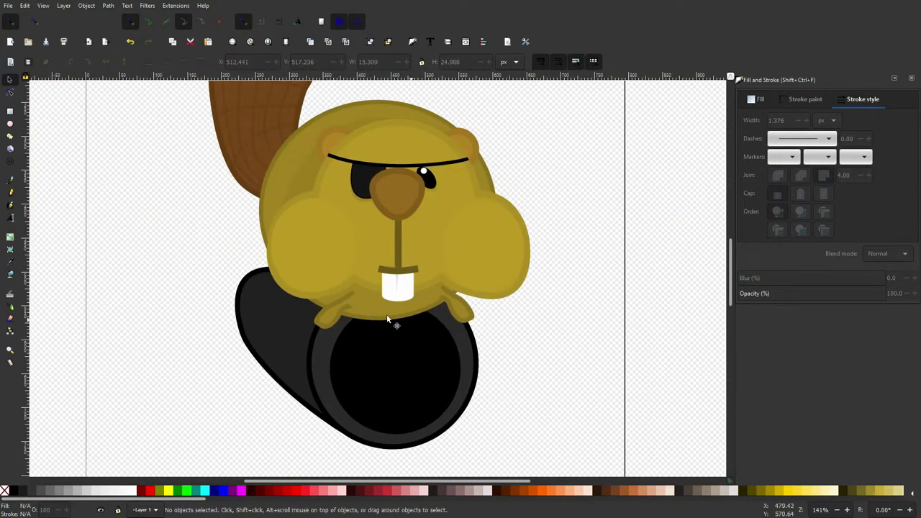
Duplicate the left-hand paw with its patch, shrink the copy to about 29 × 25 px and tuck it behind the left cheek.
{"action": "scroll", "coordinate": [403, 317], "scroll_direction": "up", "scroll_amount": 4}
{"action": "left_click", "coordinate": [347, 271]}
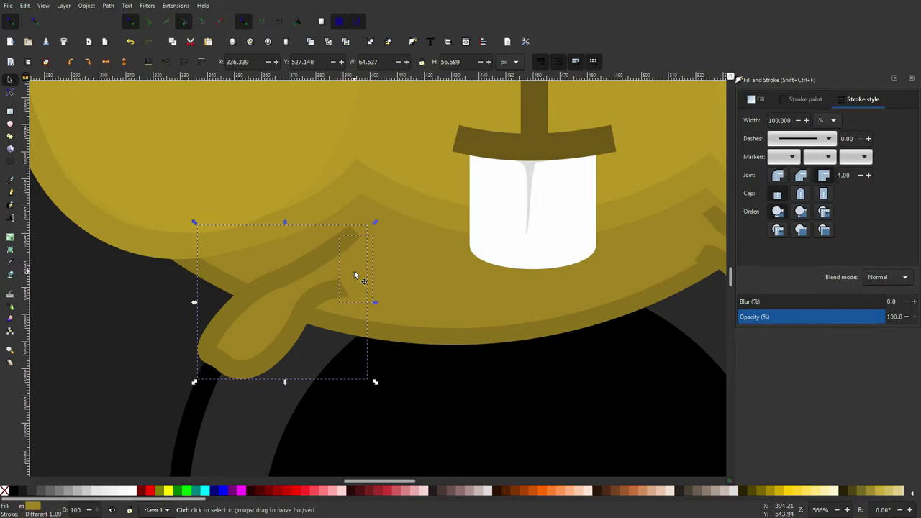
{"action": "scroll", "coordinate": [354, 271], "scroll_direction": "left", "scroll_amount": 8}
{"action": "key", "text": "ctrl+d"}
{"action": "left_click_drag", "start_coordinate": [469, 316], "coordinate": [317, 193]}
{"action": "left_click_drag", "start_coordinate": [243, 253], "coordinate": [271, 173]}
{"action": "left_click_drag", "start_coordinate": [386, 134], "coordinate": [311, 197]}
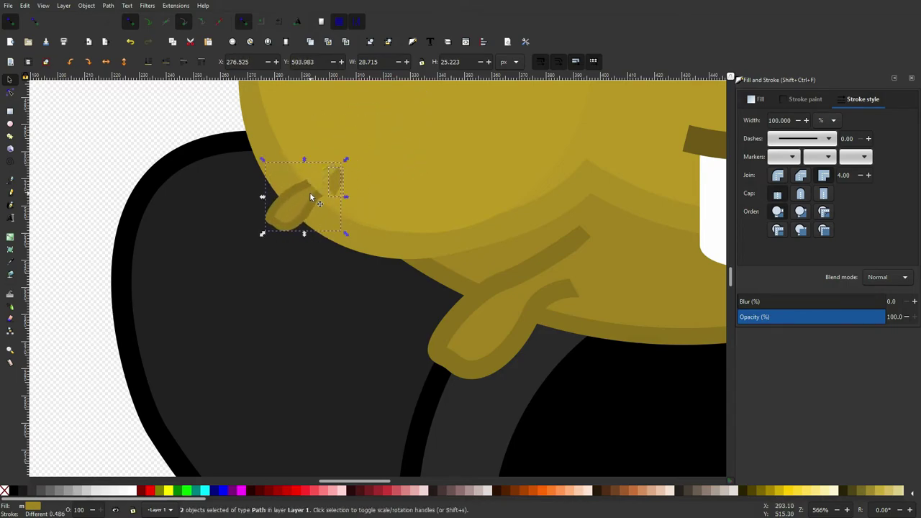
{"action": "key", "text": "Up"}
{"action": "key", "text": "Left"}
{"action": "key", "text": "Left"}
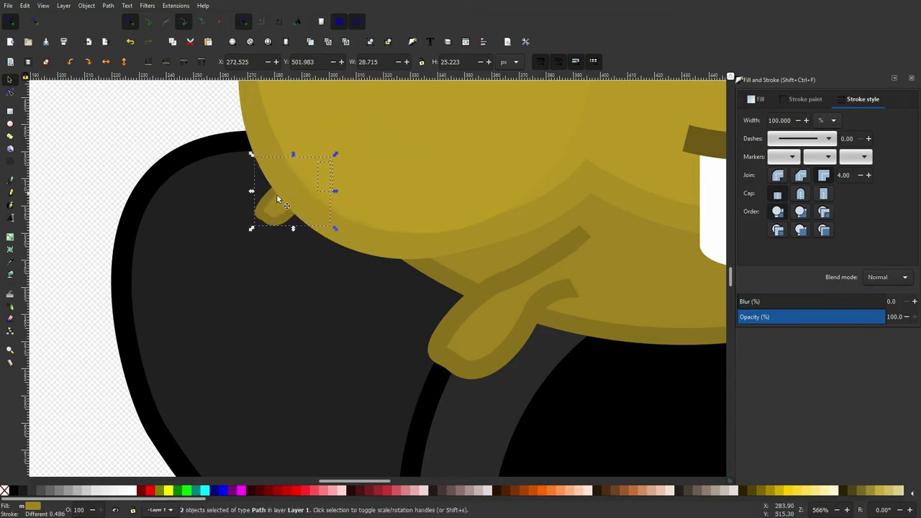
Group the small paw's two shapes and nudge the group 2 px up and 2 px left.
{"action": "right_click", "coordinate": [270, 207]}
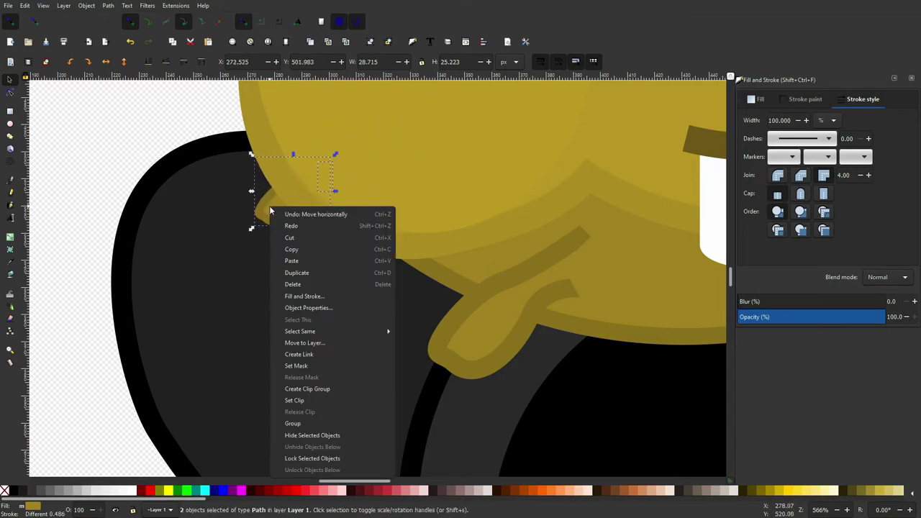
{"action": "left_click", "coordinate": [295, 423]}
{"action": "left_click", "coordinate": [160, 134]}
{"action": "scroll", "coordinate": [353, 193], "scroll_direction": "down", "scroll_amount": 6, "text": "ctrl"}
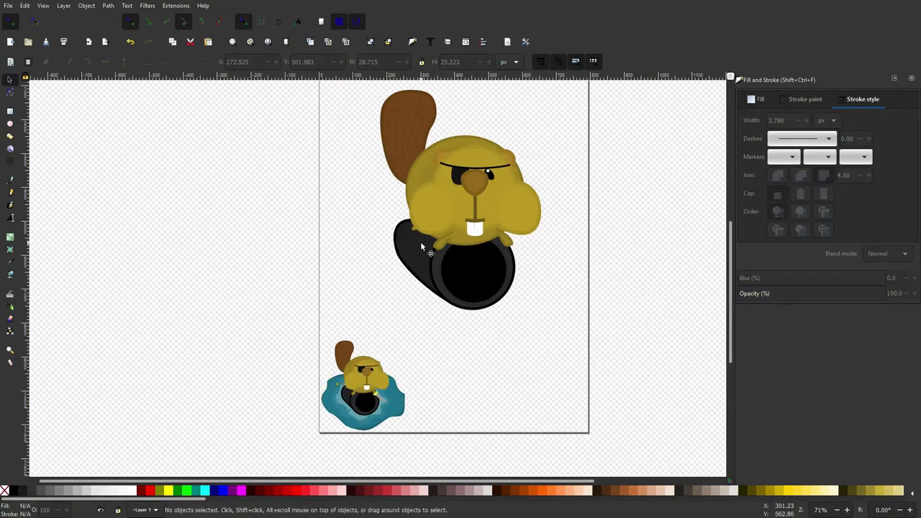
{"action": "scroll", "coordinate": [421, 243], "scroll_direction": "up", "scroll_amount": 4, "text": "ctrl"}
{"action": "left_click", "coordinate": [398, 180]}
{"action": "key", "text": "Up"}
{"action": "key", "text": "Left"}
Reshape the cannon barrel by moving its upper-left node slightly inward.
{"action": "left_click", "coordinate": [309, 171]}
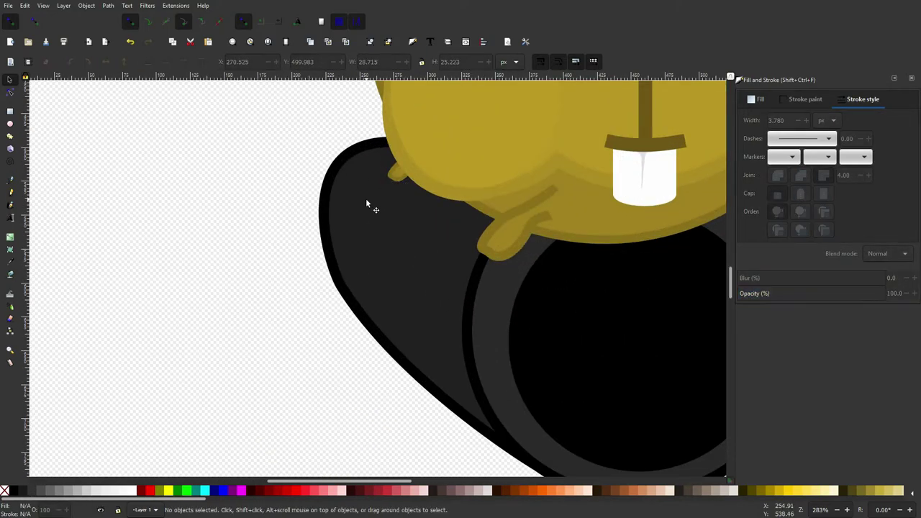
{"action": "double_click", "coordinate": [367, 205]}
{"action": "left_click_drag", "start_coordinate": [345, 175], "coordinate": [354, 180]}
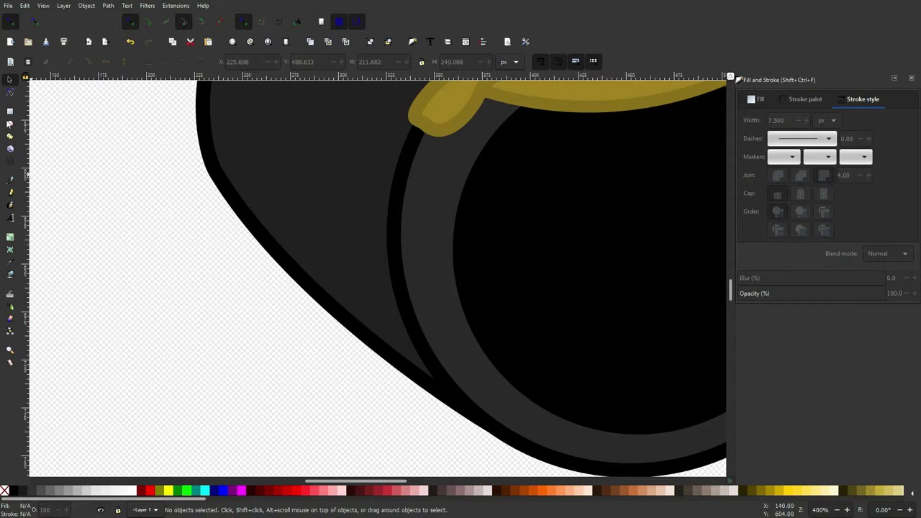
Draw a small upright ellipse about 8 × 17 px on the lower left of the cannon barrel and remove its stroke.
{"action": "left_click", "coordinate": [10, 123]}
{"action": "scroll", "coordinate": [344, 271], "scroll_direction": "up", "scroll_amount": 3}
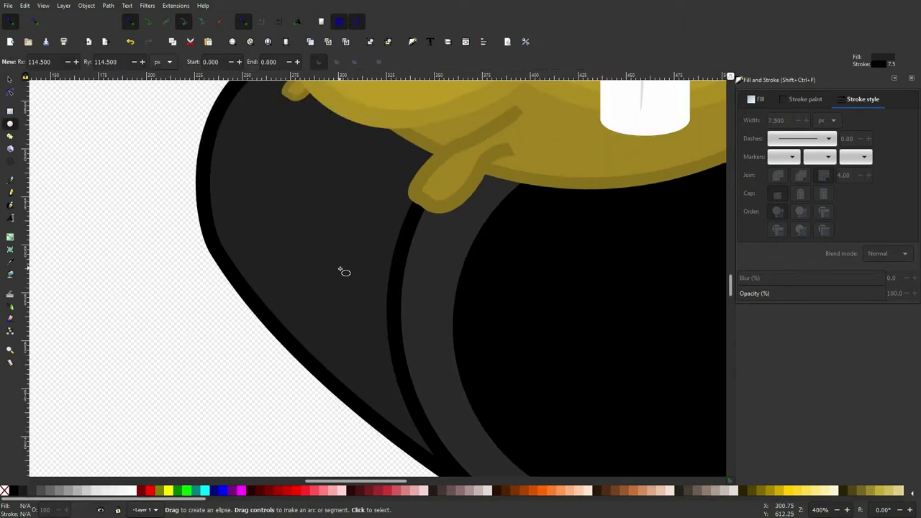
{"action": "left_click_drag", "start_coordinate": [269, 246], "coordinate": [294, 289]}
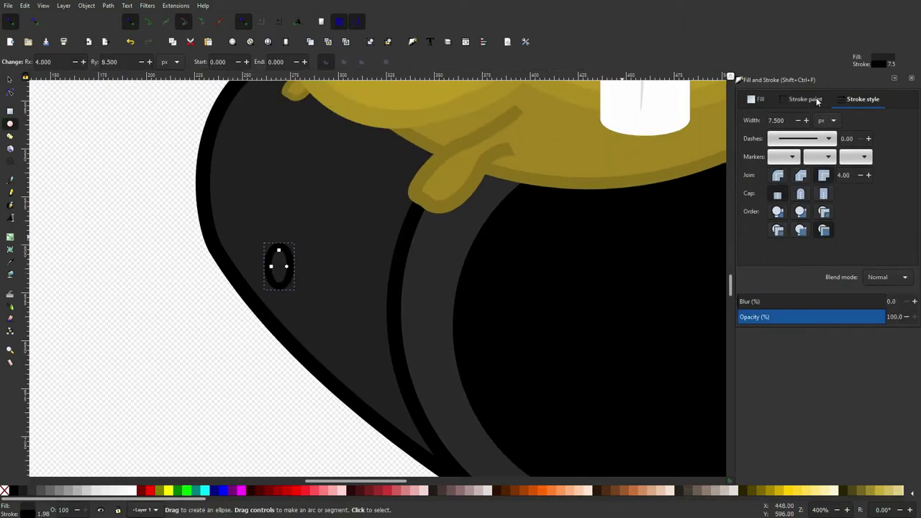
{"action": "left_click", "coordinate": [806, 99]}
{"action": "left_click", "coordinate": [745, 120]}
Fill the small ellipse with the lighter grey 2b2b2b and resize it to about 8.5 × 13.9 px.
{"action": "left_click", "coordinate": [756, 99]}
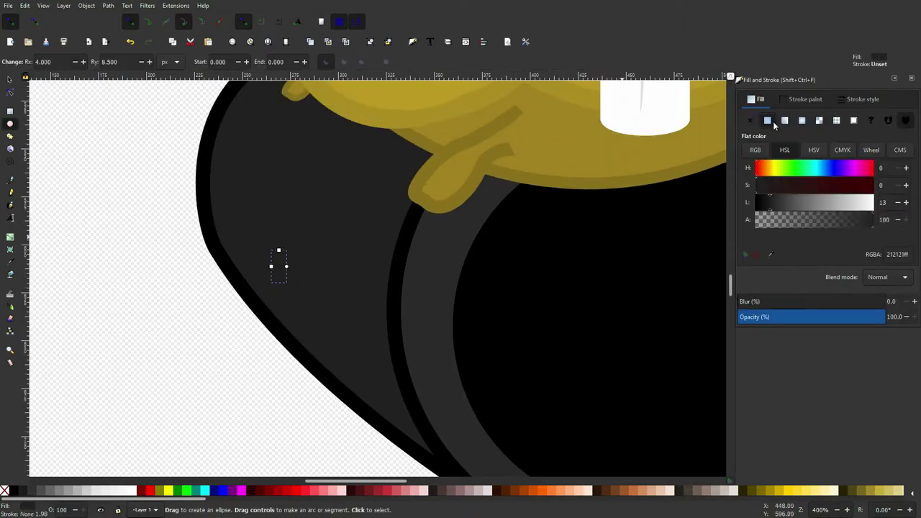
{"action": "left_click", "coordinate": [770, 254]}
{"action": "scroll", "coordinate": [395, 267], "scroll_direction": "down", "scroll_amount": 2}
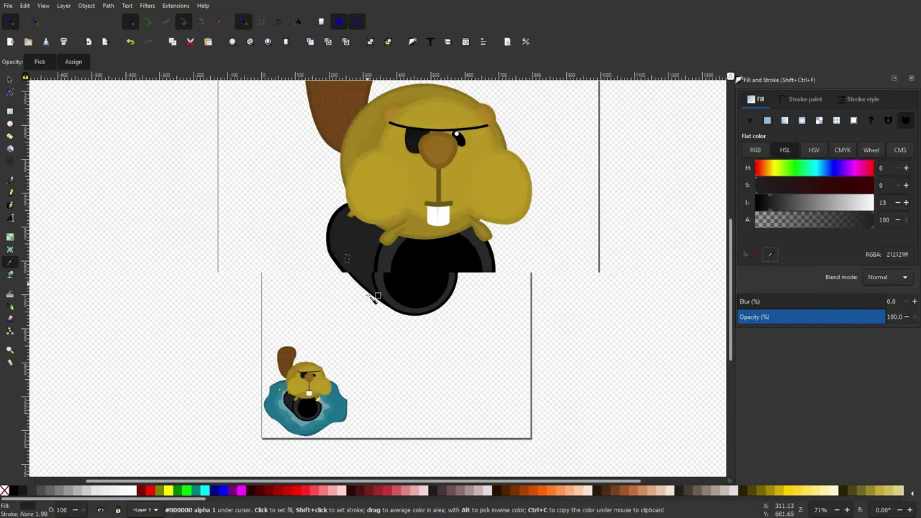
{"action": "mouse_move", "coordinate": [381, 303]}
{"action": "left_mouse_down"}
{"action": "mouse_move", "coordinate": [387, 330]}
{"action": "mouse_move", "coordinate": [380, 313]}
{"action": "mouse_move", "coordinate": [388, 311]}
{"action": "left_mouse_up"}
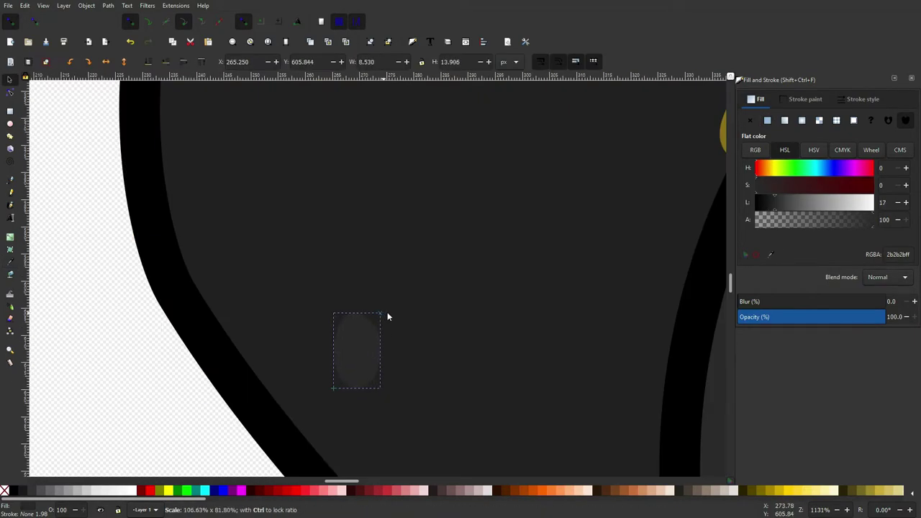
Duplicate the grey ellipse into two smaller spots, one about 6 × 8 px to its right and a still smaller one to its left.
{"action": "scroll", "coordinate": [472, 288], "scroll_direction": "down", "scroll_amount": 3}
{"action": "scroll", "coordinate": [495, 365], "scroll_direction": "up", "scroll_amount": 3}
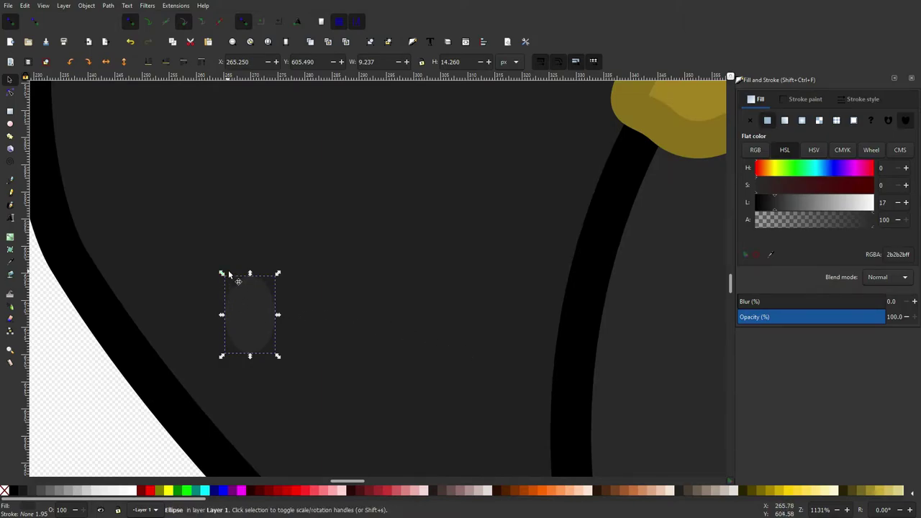
{"action": "left_click_drag", "start_coordinate": [222, 273], "coordinate": [243, 320]}
{"action": "left_click_drag", "start_coordinate": [267, 342], "coordinate": [321, 310]}
{"action": "left_click_drag", "start_coordinate": [276, 364], "coordinate": [241, 367]}
{"action": "key", "text": "ctrl+z"}
{"action": "key", "text": "ctrl+d"}
{"action": "left_click_drag", "start_coordinate": [295, 338], "coordinate": [201, 306]}
Select all three grey ellipses on the barrel and rotate them slightly clockwise together.
{"action": "left_click", "coordinate": [257, 332], "text": "shift"}
{"action": "left_click", "coordinate": [310, 339], "text": "shift"}
{"action": "left_click", "coordinate": [402, 350]}
{"action": "left_click", "coordinate": [305, 346]}
{"action": "left_click", "coordinate": [242, 333], "text": "shift"}
{"action": "left_click", "coordinate": [205, 325], "text": "shift"}
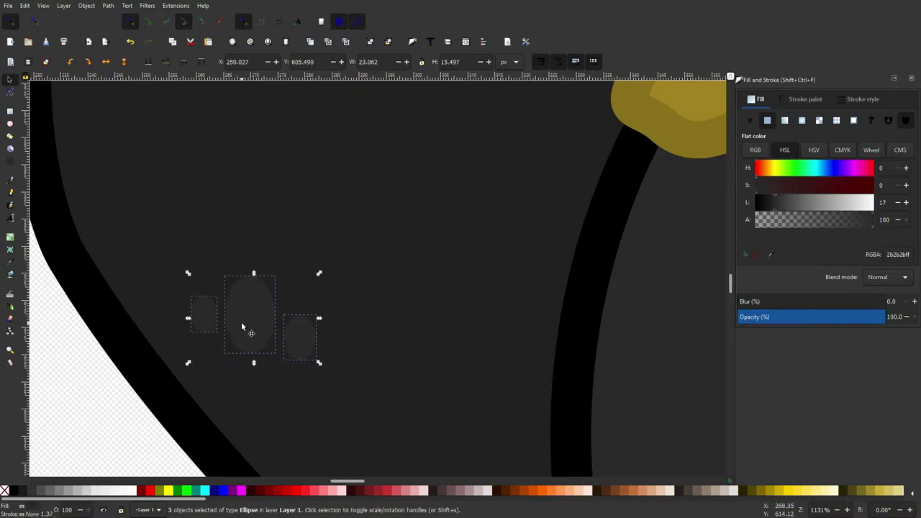
{"action": "left_click_drag", "start_coordinate": [319, 274], "coordinate": [328, 289]}
Duplicate the three spots toward the upper right of the barrel and remove the copy's rightmost ellipse.
{"action": "key", "text": "ctrl+d"}
{"action": "left_click_drag", "start_coordinate": [227, 300], "coordinate": [461, 128]}
{"action": "scroll", "coordinate": [522, 302], "scroll_direction": "up", "scroll_amount": 4}
{"action": "key", "text": "Escape"}
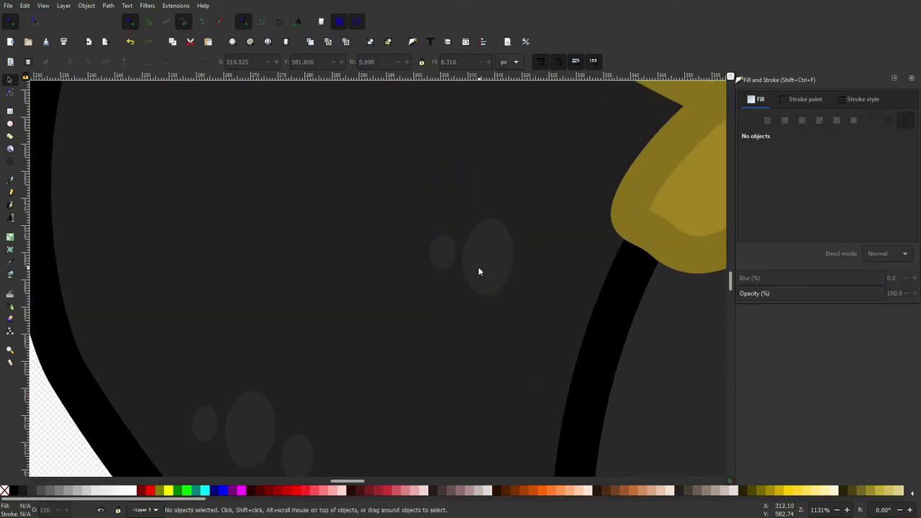
Resize the two copied spots to about 15.9 × 13 px as a pair and move them up the barrel beside the left paw.
{"action": "left_click", "coordinate": [441, 242]}
{"action": "left_click_drag", "start_coordinate": [461, 218], "coordinate": [468, 213]}
{"action": "left_click", "coordinate": [509, 241], "text": "shift"}
{"action": "scroll", "coordinate": [510, 242], "scroll_direction": "up", "scroll_amount": 4}
{"action": "left_click_drag", "start_coordinate": [502, 366], "coordinate": [533, 230]}
{"action": "scroll", "coordinate": [534, 234], "scroll_direction": "down", "scroll_amount": 4}
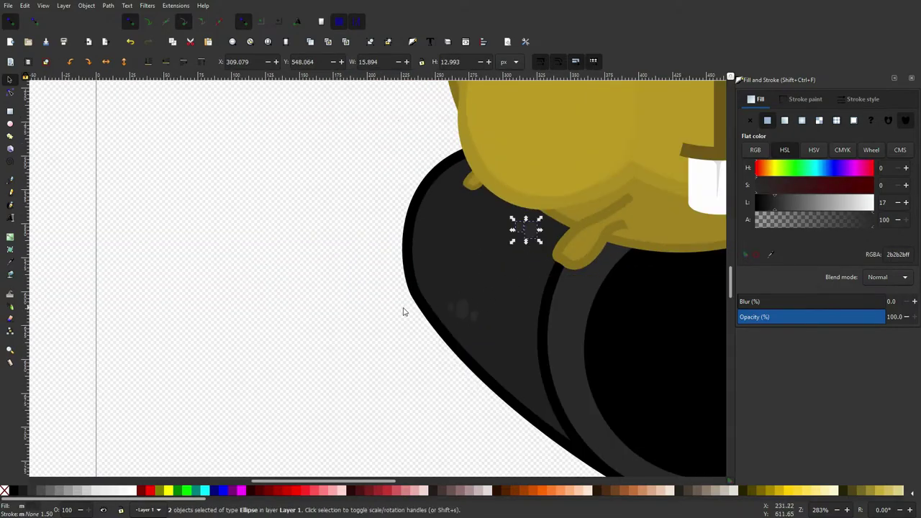
Shift the pair of upper spots slightly down and right on the barrel, and check the whole illustration.
{"action": "key", "text": "Escape"}
{"action": "scroll", "coordinate": [397, 323], "scroll_direction": "right", "scroll_amount": 5}
{"action": "scroll", "coordinate": [384, 327], "scroll_direction": "down", "scroll_amount": 2}
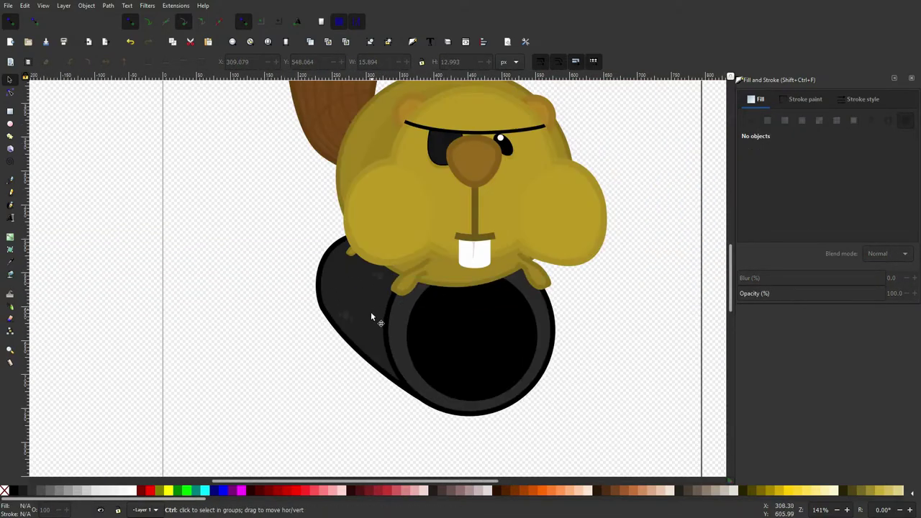
{"action": "scroll", "coordinate": [372, 319], "scroll_direction": "up", "scroll_amount": 4}
{"action": "left_click", "coordinate": [382, 257]}
{"action": "scroll", "coordinate": [630, 312], "scroll_direction": "right", "scroll_amount": 11}
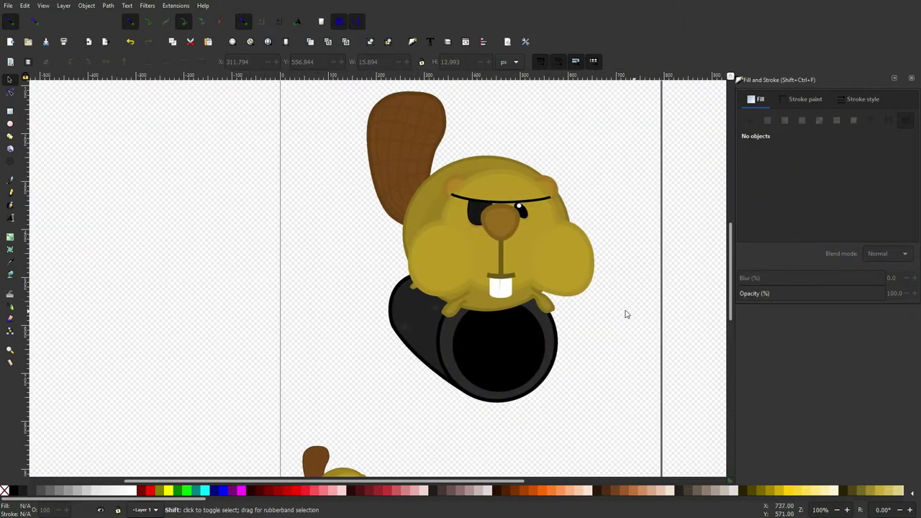
{"action": "scroll", "coordinate": [351, 236], "scroll_direction": "down", "scroll_amount": 2}
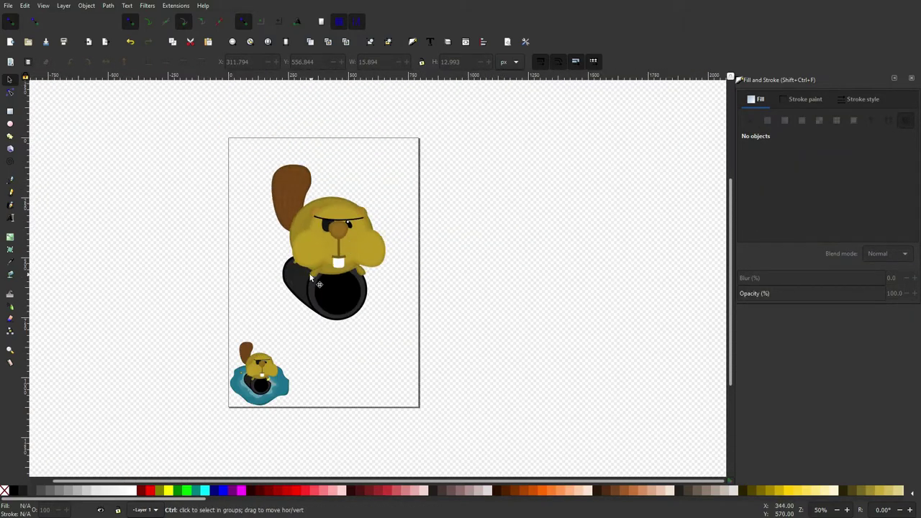
Draw an open three-node curve about 27 × 32 px as a fuse, rising from the barrel's upper-left edge and bending left.
{"action": "scroll", "coordinate": [249, 379], "scroll_direction": "up", "scroll_amount": 4}
{"action": "scroll", "coordinate": [469, 201], "scroll_direction": "down", "scroll_amount": 3}
{"action": "scroll", "coordinate": [447, 118], "scroll_direction": "up", "scroll_amount": 8}
{"action": "left_click", "coordinate": [10, 180]}
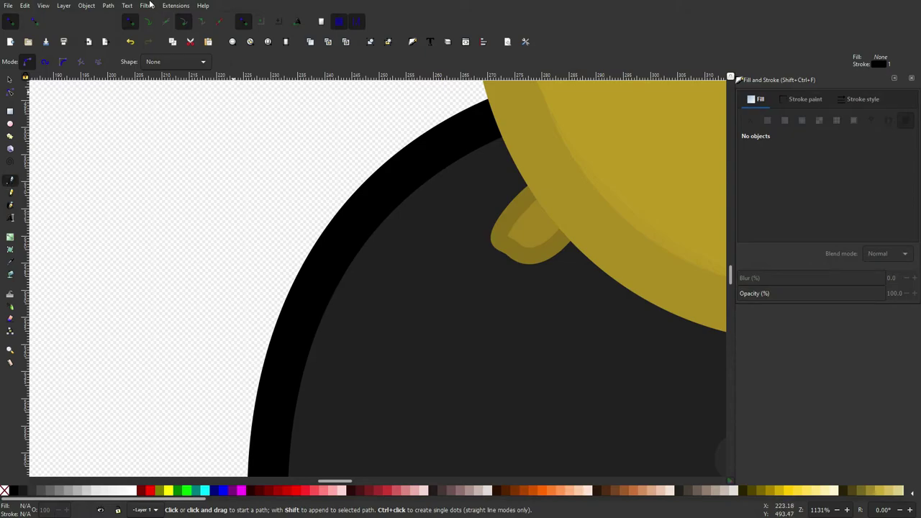
{"action": "scroll", "coordinate": [371, 251], "scroll_direction": "up", "scroll_amount": 3}
{"action": "left_click", "coordinate": [366, 298]}
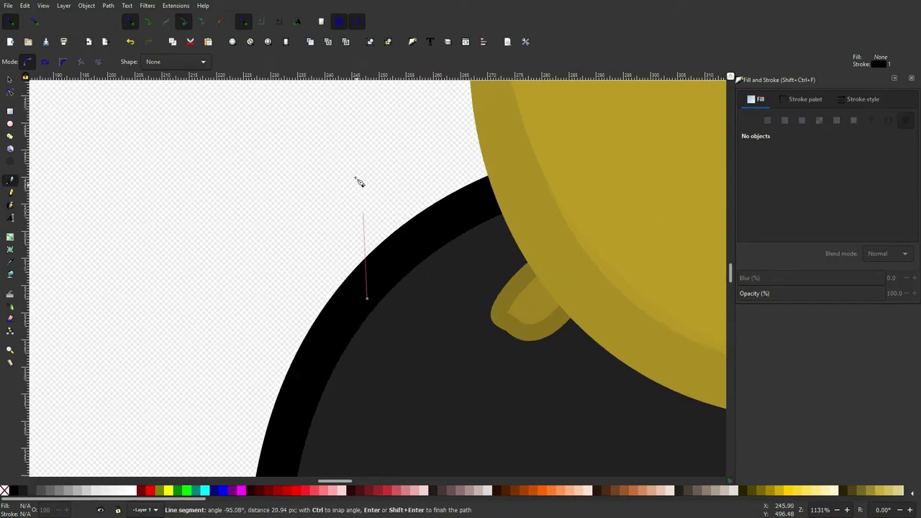
{"action": "scroll", "coordinate": [357, 193], "scroll_direction": "up", "scroll_amount": 2}
{"action": "left_click_drag", "start_coordinate": [345, 140], "coordinate": [282, 162]}
{"action": "key", "text": "BackSpace"}
{"action": "mouse_move", "coordinate": [346, 196]}
{"action": "left_mouse_down"}
{"action": "mouse_move", "coordinate": [345, 177]}
{"action": "mouse_move", "coordinate": [302, 174]}
{"action": "mouse_move", "coordinate": [305, 182]}
{"action": "left_mouse_up"}
{"action": "double_click", "coordinate": [243, 220]}
Set the fuse's stroke width to 4 px and its stroke colour to the dark brown 755c17 sampled from the beaver.
{"action": "left_click", "coordinate": [805, 101]}
{"action": "left_click", "coordinate": [865, 100]}
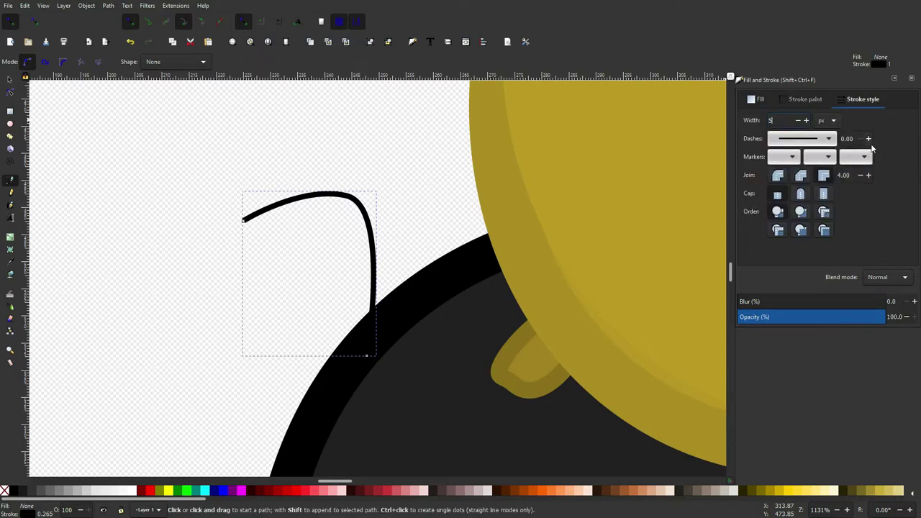
{"action": "type", "text": "5"}
{"action": "key", "text": "Return"}
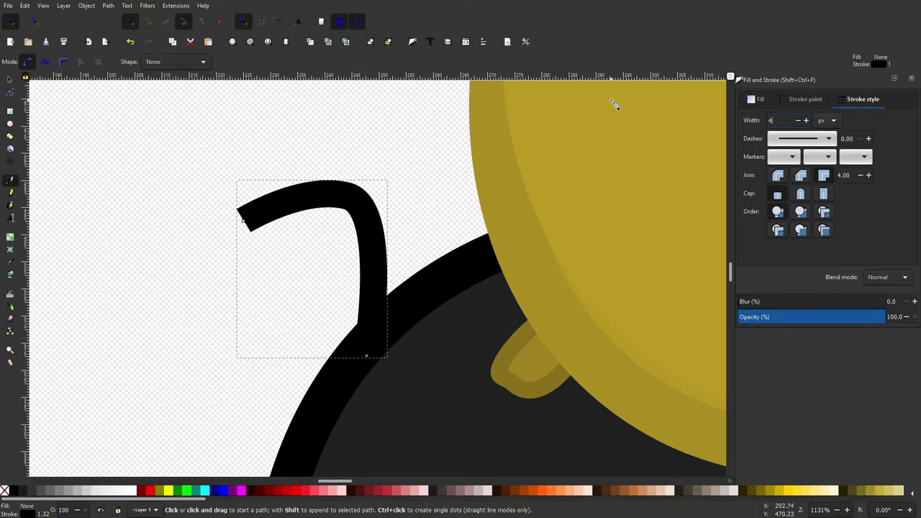
{"action": "key", "text": "Return"}
{"action": "left_click", "coordinate": [800, 100]}
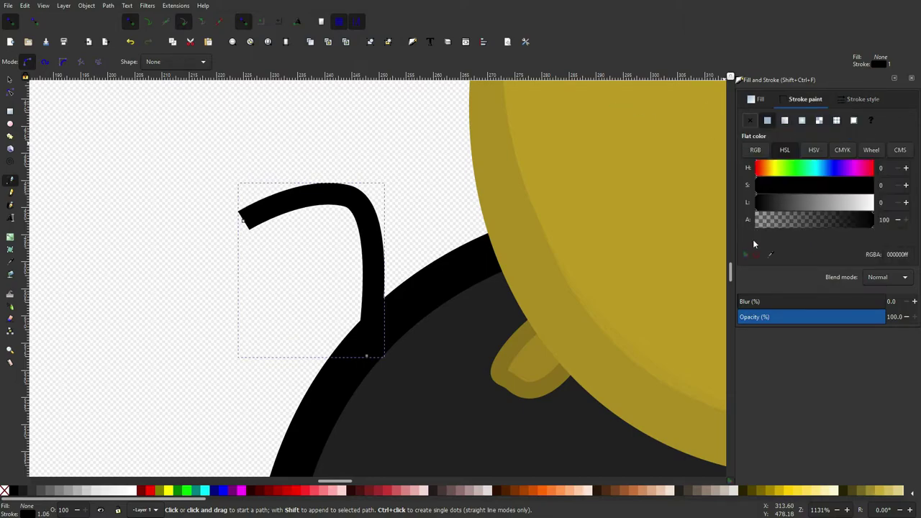
{"action": "left_click", "coordinate": [771, 257]}
{"action": "scroll", "coordinate": [455, 285], "scroll_direction": "down", "scroll_amount": 4}
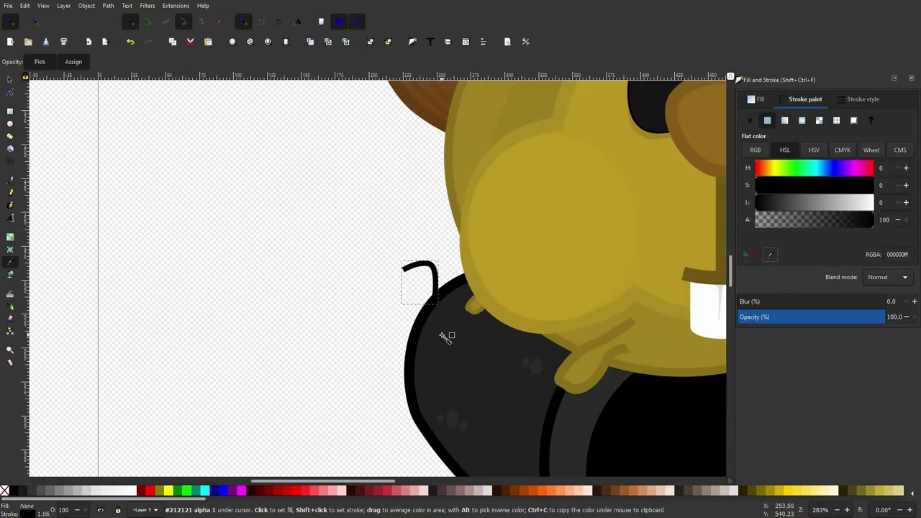
{"action": "left_click", "coordinate": [468, 312]}
Move the fuse's bend node slightly down and left, and place the fuse behind the cannon barrel.
{"action": "scroll", "coordinate": [456, 287], "scroll_direction": "up", "scroll_amount": 5}
{"action": "left_click", "coordinate": [10, 92]}
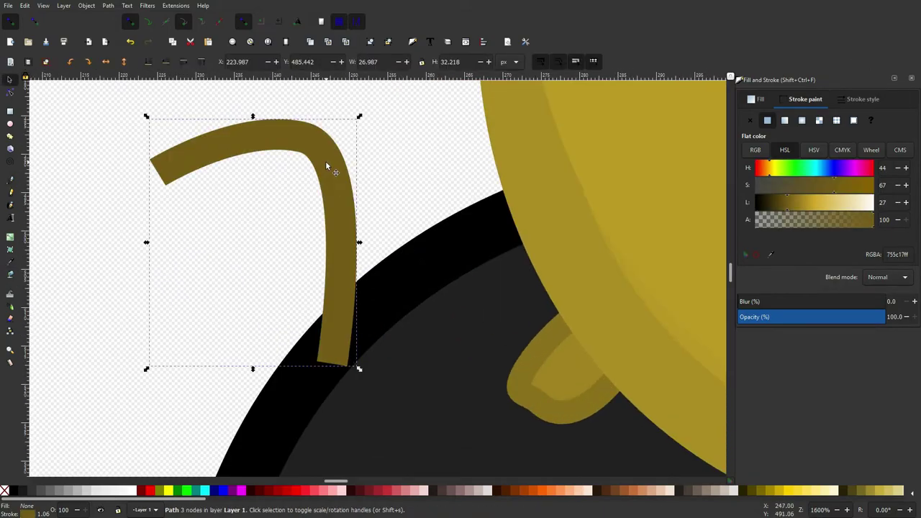
{"action": "left_click_drag", "start_coordinate": [305, 139], "coordinate": [294, 156]}
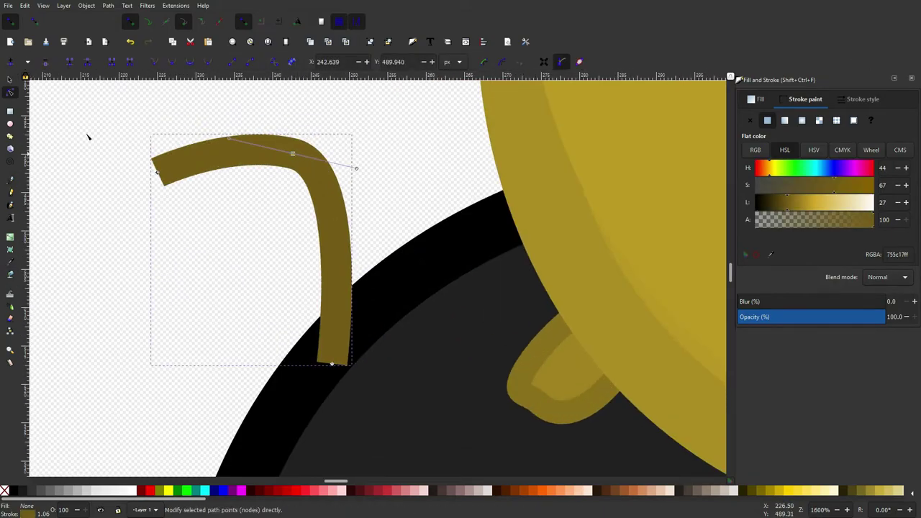
{"action": "left_click", "coordinate": [10, 82]}
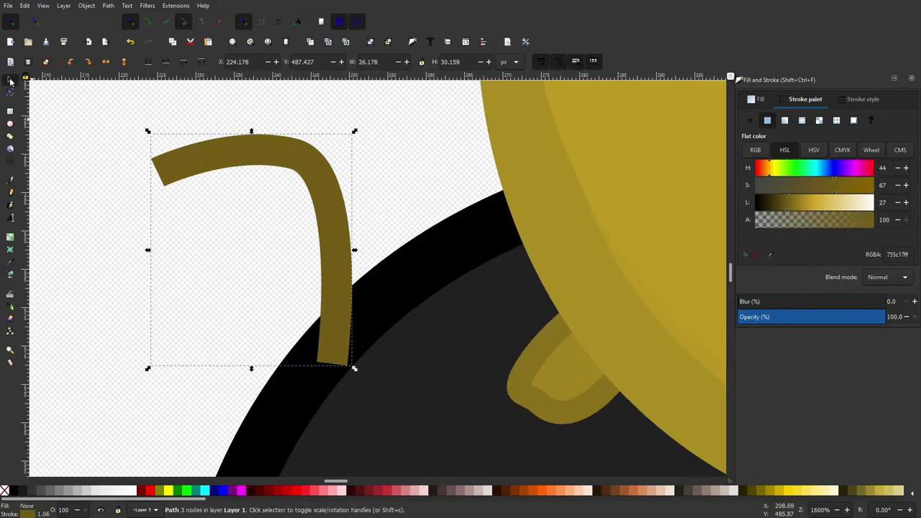
{"action": "left_click", "coordinate": [396, 199]}
Draw an open zigzag path with rounded turns along the fuse, from its base at the barrel to its left tip.
{"action": "left_click", "coordinate": [10, 180]}
{"action": "scroll", "coordinate": [402, 316], "scroll_direction": "up", "scroll_amount": 4}
{"action": "scroll", "coordinate": [176, 269], "scroll_direction": "left", "scroll_amount": 4}
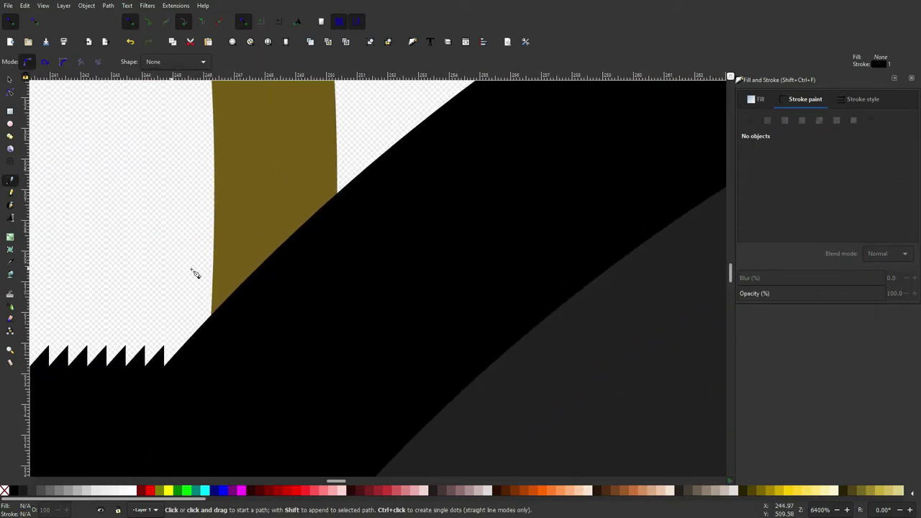
{"action": "left_click", "coordinate": [216, 311]}
{"action": "left_click_drag", "start_coordinate": [218, 199], "coordinate": [274, 155]}
{"action": "scroll", "coordinate": [281, 158], "scroll_direction": "down", "scroll_amount": 1}
{"action": "scroll", "coordinate": [278, 138], "scroll_direction": "up", "scroll_amount": 4}
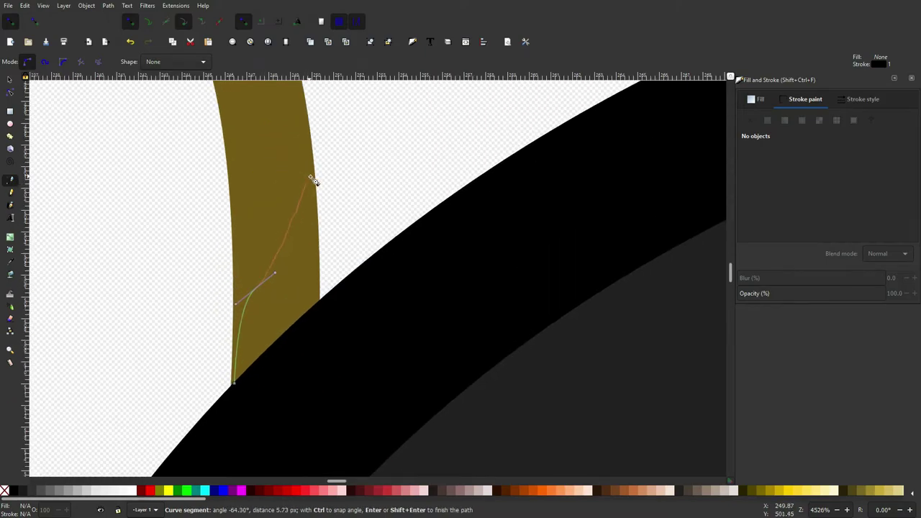
{"action": "left_click", "coordinate": [311, 177]}
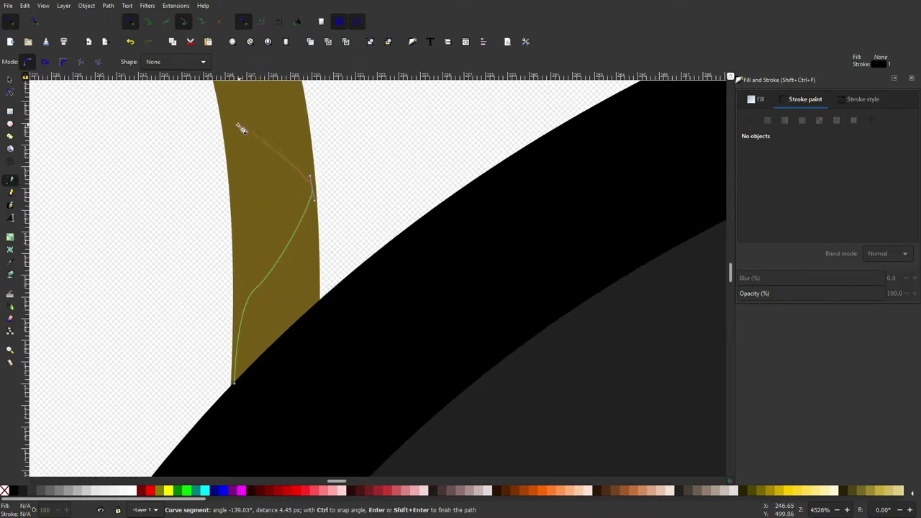
{"action": "left_click_drag", "start_coordinate": [232, 137], "coordinate": [273, 112]}
{"action": "scroll", "coordinate": [259, 137], "scroll_direction": "up", "scroll_amount": 3}
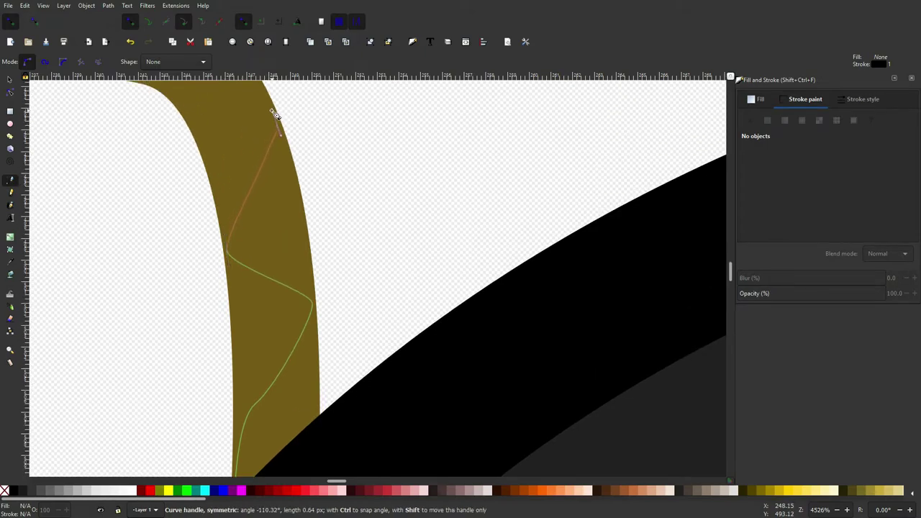
{"action": "scroll", "coordinate": [244, 159], "scroll_direction": "up", "scroll_amount": 4}
{"action": "left_click_drag", "start_coordinate": [191, 207], "coordinate": [174, 221]}
{"action": "left_click_drag", "start_coordinate": [152, 131], "coordinate": [138, 110]}
{"action": "left_click_drag", "start_coordinate": [82, 185], "coordinate": [62, 177]}
{"action": "scroll", "coordinate": [97, 185], "scroll_direction": "left", "scroll_amount": 7}
{"action": "key", "text": "Return"}
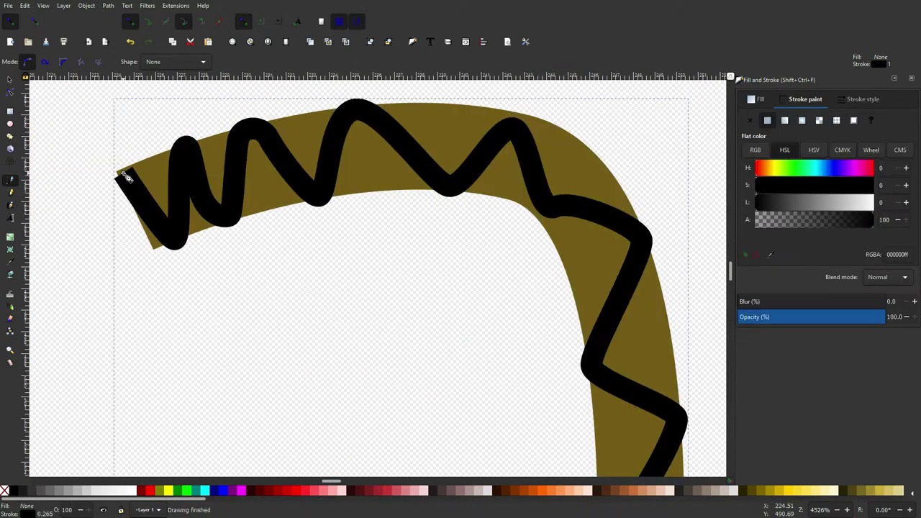
Set the zigzag's stroke width to 0.2 px and colour it 96761d, a lighter shade of the sampled fuse brown.
{"action": "scroll", "coordinate": [303, 209], "scroll_direction": "down", "scroll_amount": 3}
{"action": "scroll", "coordinate": [307, 214], "scroll_direction": "up", "scroll_amount": 3}
{"action": "left_click", "coordinate": [840, 99]}
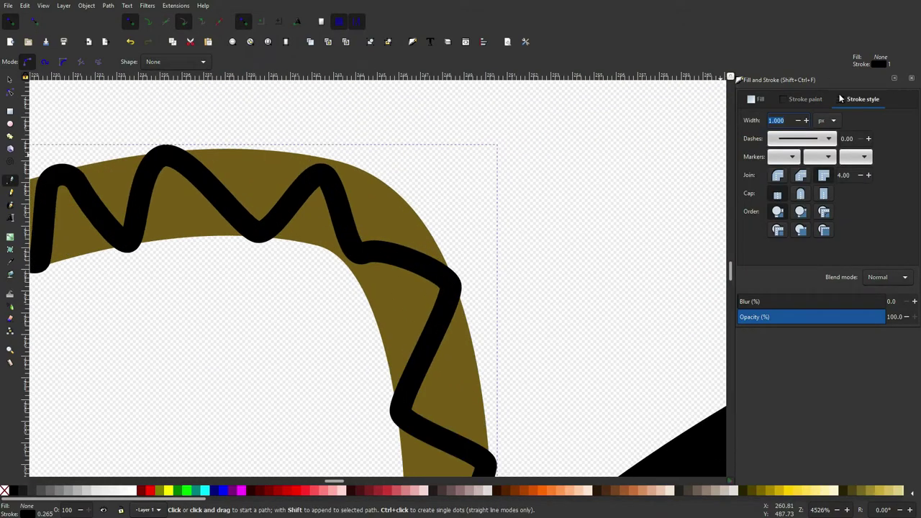
{"action": "type", "text": "0.2"}
{"action": "key", "text": "Return"}
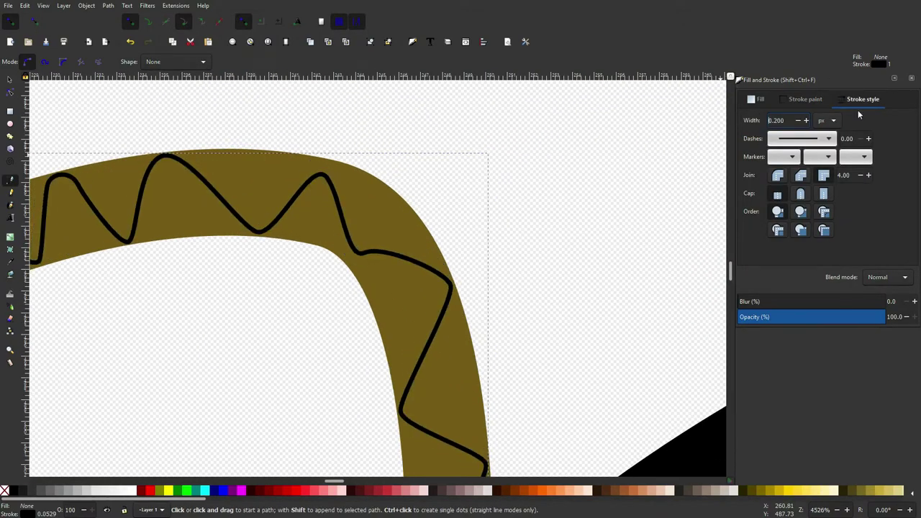
{"action": "left_click", "coordinate": [803, 99]}
{"action": "left_click", "coordinate": [770, 254]}
{"action": "left_click", "coordinate": [429, 302]}
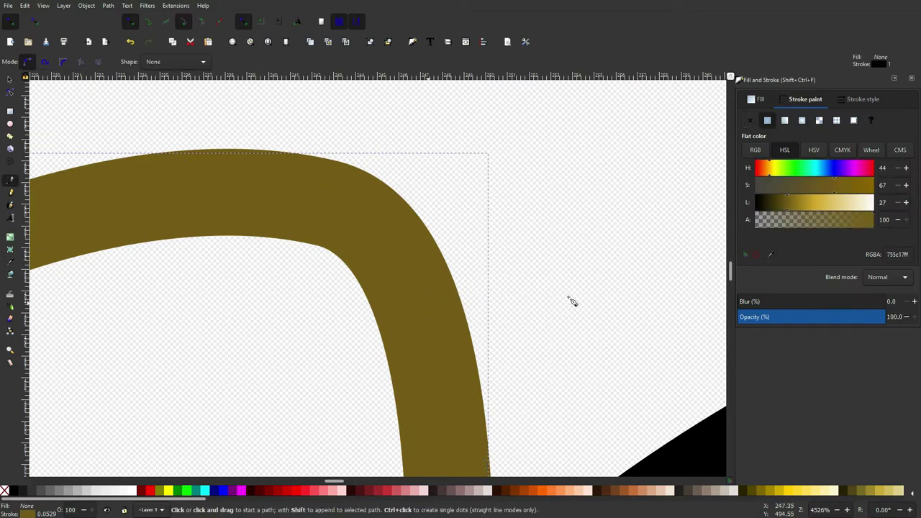
{"action": "left_click_drag", "start_coordinate": [842, 200], "coordinate": [796, 210]}
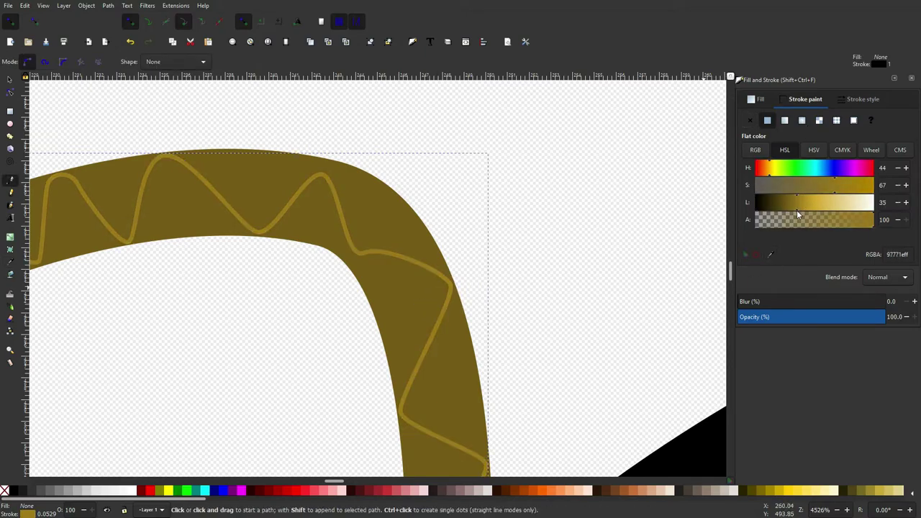
Lower the zigzag behind the cannon barrel and move its node near the fuse's base out to the fuse's left edge.
{"action": "left_click", "coordinate": [10, 80]}
{"action": "scroll", "coordinate": [363, 256], "scroll_direction": "up", "scroll_amount": 3}
{"action": "key", "text": "Page_Down"}
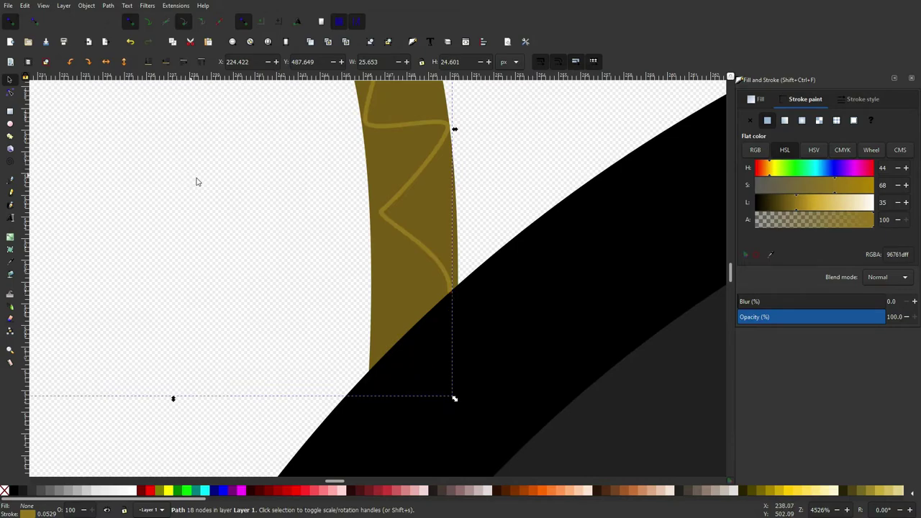
{"action": "key", "text": "n"}
{"action": "left_click_drag", "start_coordinate": [383, 214], "coordinate": [375, 215]}
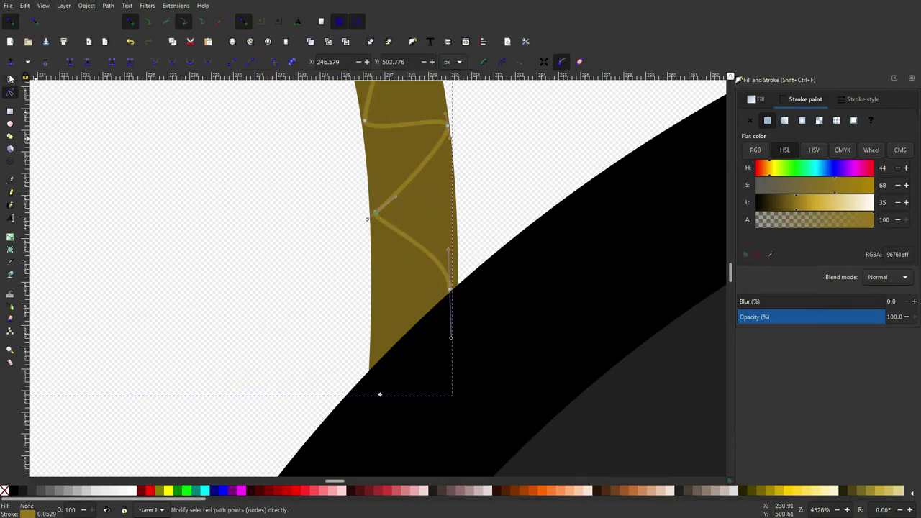
{"action": "left_click", "coordinate": [10, 77]}
{"action": "scroll", "coordinate": [380, 154], "scroll_direction": "down", "scroll_amount": 4}
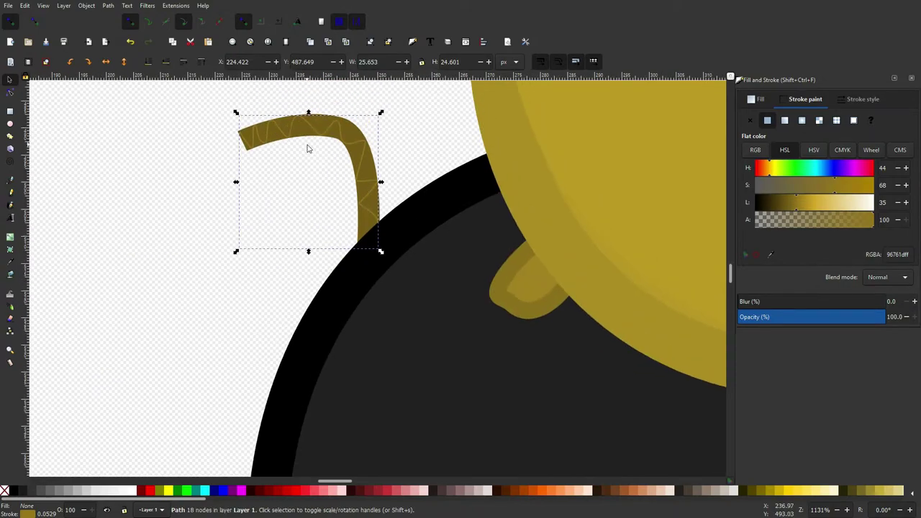
{"action": "scroll", "coordinate": [307, 148], "scroll_direction": "down", "scroll_amount": 5}
{"action": "left_click", "coordinate": [291, 194]}
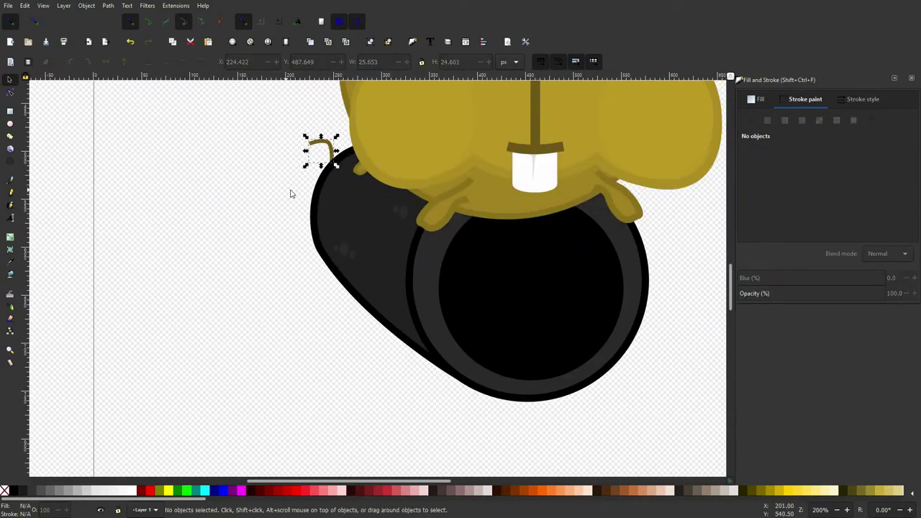
Draw a closed flame outline with four pointed spikes, about 22 px wide, fanning out from the fuse's free tip.
{"action": "scroll", "coordinate": [291, 194], "scroll_direction": "down", "scroll_amount": 1}
{"action": "scroll", "coordinate": [293, 159], "scroll_direction": "up", "scroll_amount": 6, "text": "ctrl"}
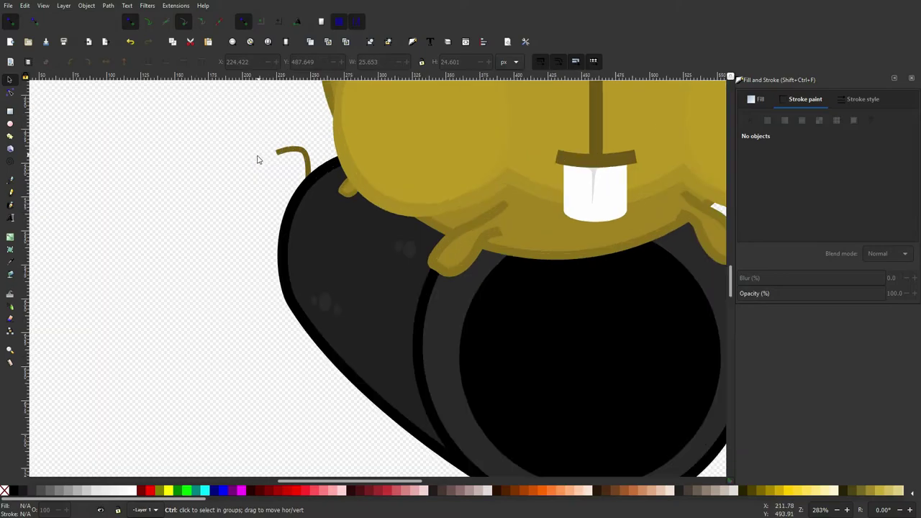
{"action": "scroll", "coordinate": [148, 161], "scroll_direction": "up", "scroll_amount": 3, "text": "ctrl"}
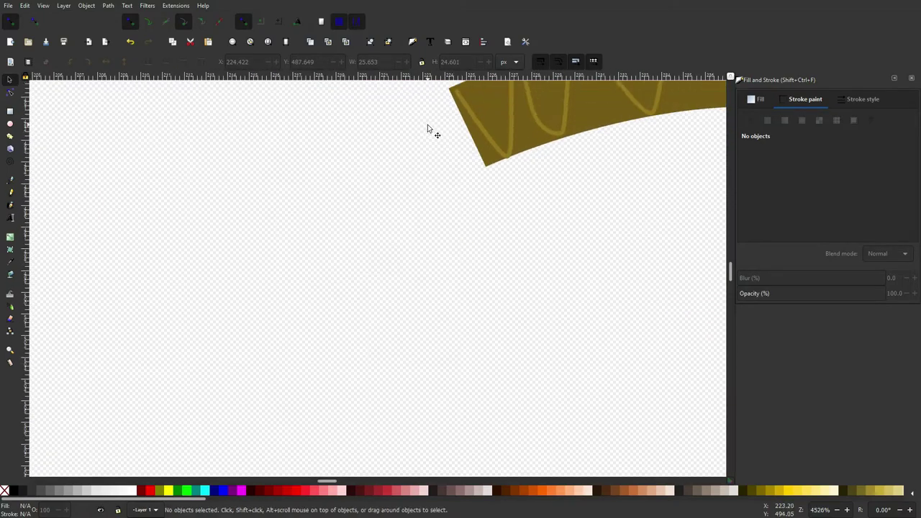
{"action": "scroll", "coordinate": [47, 167], "scroll_direction": "up", "scroll_amount": 2}
{"action": "left_click", "coordinate": [10, 181]}
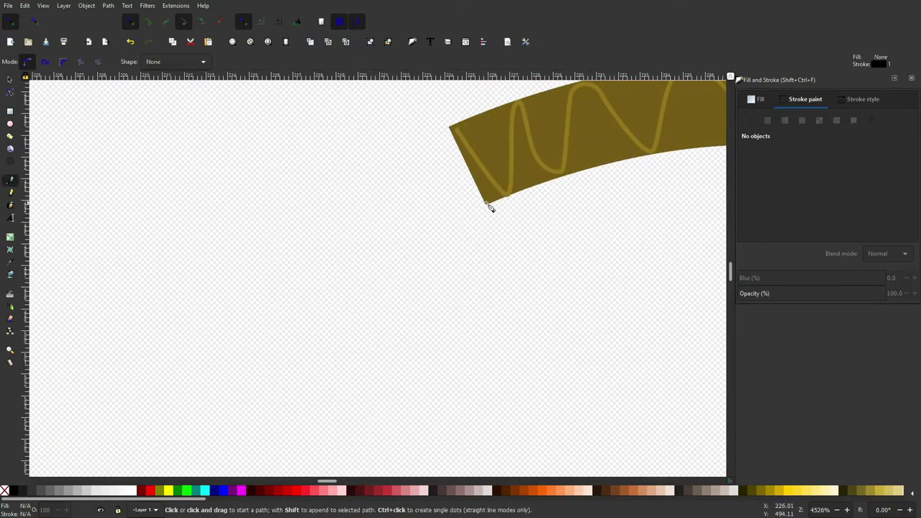
{"action": "scroll", "coordinate": [489, 209], "scroll_direction": "up", "scroll_amount": 3, "text": "ctrl"}
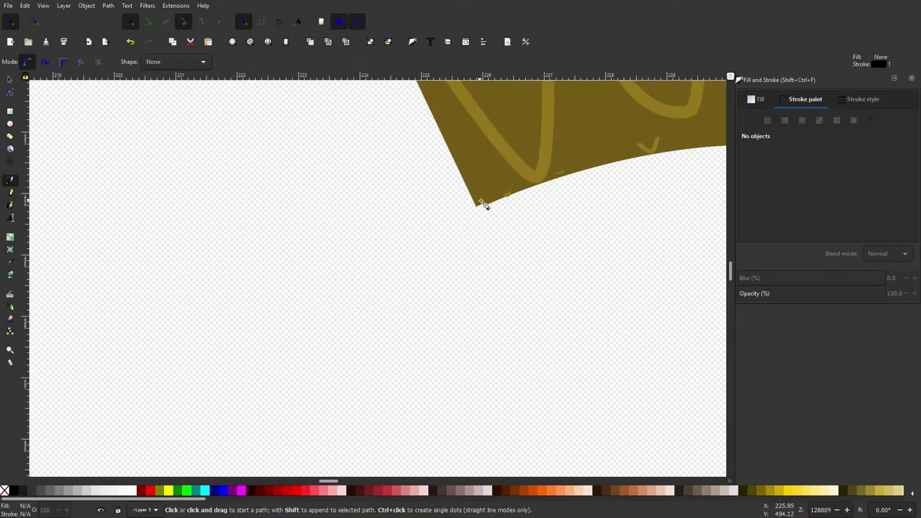
{"action": "left_click", "coordinate": [479, 205]}
{"action": "scroll", "coordinate": [478, 208], "scroll_direction": "down", "scroll_amount": 5, "text": "ctrl"}
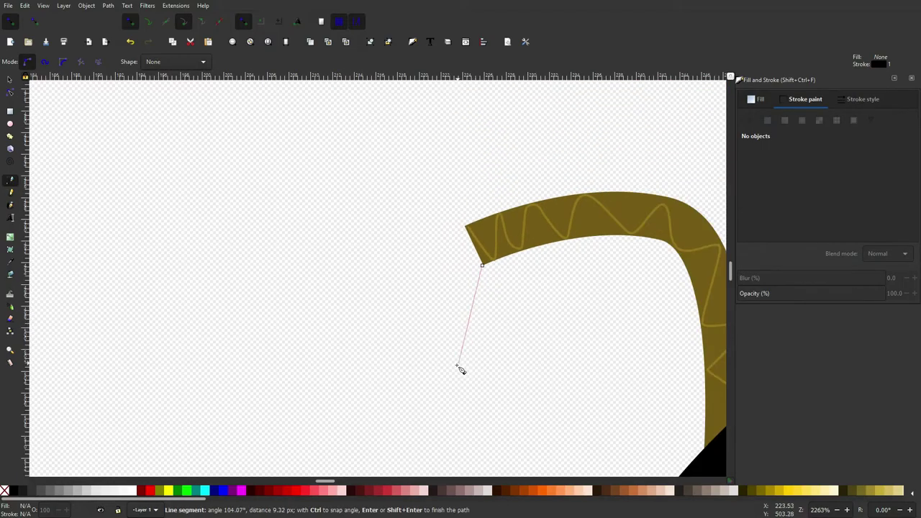
{"action": "left_click", "coordinate": [436, 385]}
{"action": "left_click", "coordinate": [432, 310]}
{"action": "left_click", "coordinate": [304, 385]}
{"action": "left_click", "coordinate": [392, 279]}
{"action": "left_click", "coordinate": [246, 344]}
{"action": "left_click", "coordinate": [385, 264]}
{"action": "key", "text": "BackSpace"}
{"action": "left_click", "coordinate": [359, 237]}
{"action": "left_click", "coordinate": [281, 216]}
{"action": "left_click", "coordinate": [466, 224]}
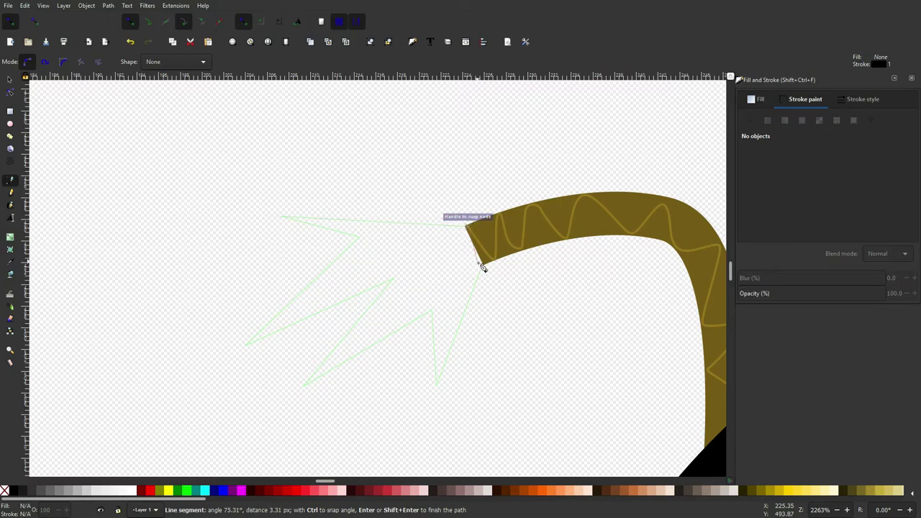
{"action": "left_click", "coordinate": [482, 265]}
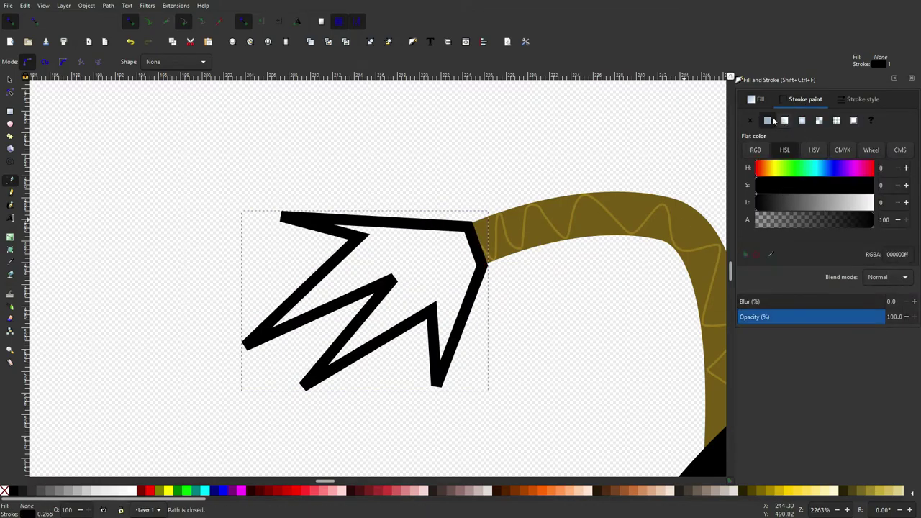
Remove the flame's stroke and give it a flat dark red fill, ae2200.
{"action": "left_click", "coordinate": [750, 121]}
{"action": "left_click", "coordinate": [756, 99]}
{"action": "left_click", "coordinate": [767, 120]}
{"action": "left_click", "coordinate": [770, 254]}
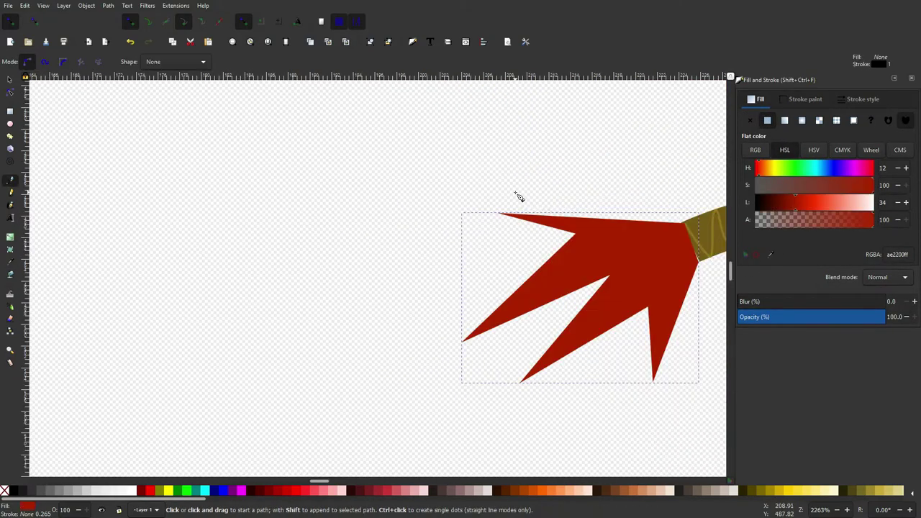
Move the red flame's lower base node slightly up and right to close the gap at the fuse's end.
{"action": "scroll", "coordinate": [516, 195], "scroll_direction": "right", "scroll_amount": 3}
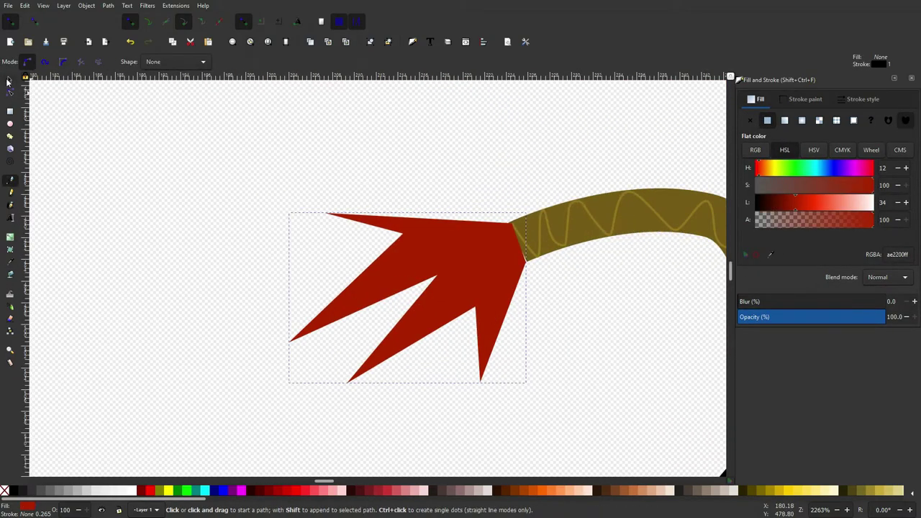
{"action": "left_click", "coordinate": [9, 79]}
{"action": "scroll", "coordinate": [531, 251], "scroll_direction": "up", "scroll_amount": 3}
{"action": "key", "text": "n"}
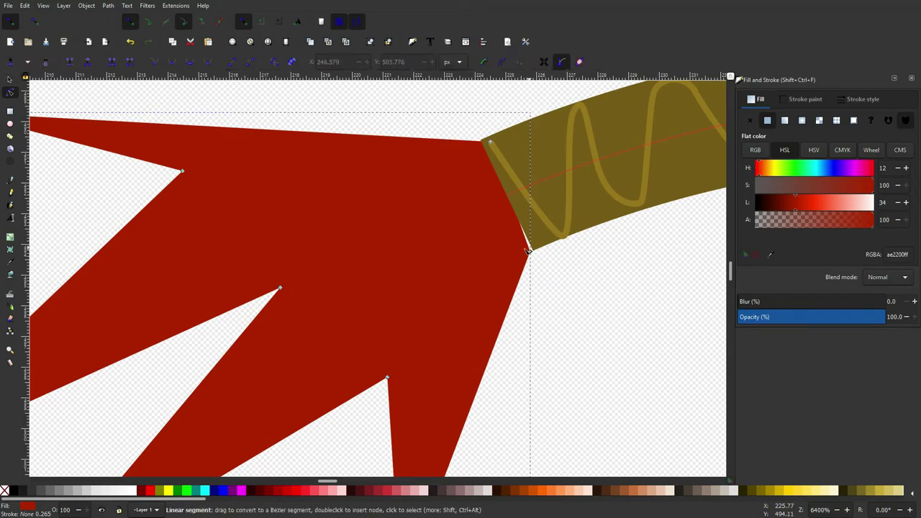
{"action": "left_click_drag", "start_coordinate": [530, 250], "coordinate": [533, 244]}
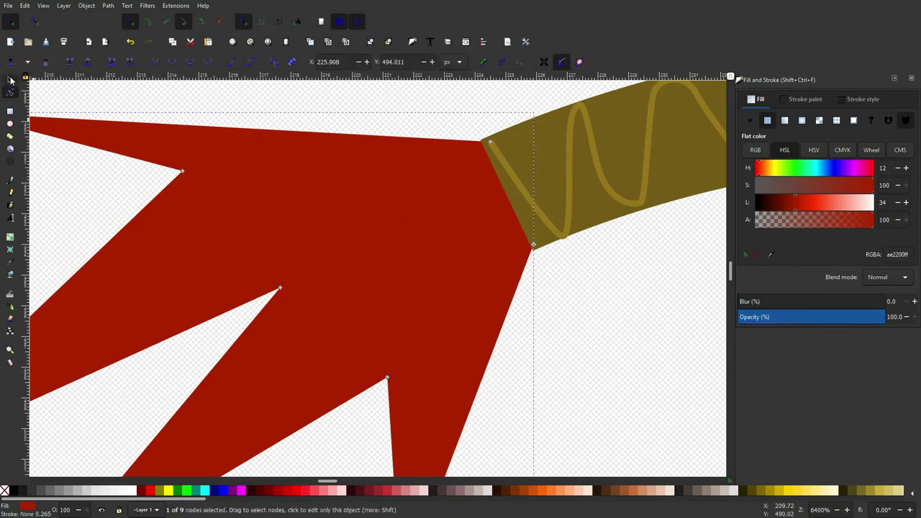
{"action": "left_click", "coordinate": [10, 81]}
Make an inner flame from a vertically flipped, rotated copy of the red one, about 12 px wide at the fuse tip, filled ae6d00.
{"action": "scroll", "coordinate": [226, 213], "scroll_direction": "down", "scroll_amount": 2}
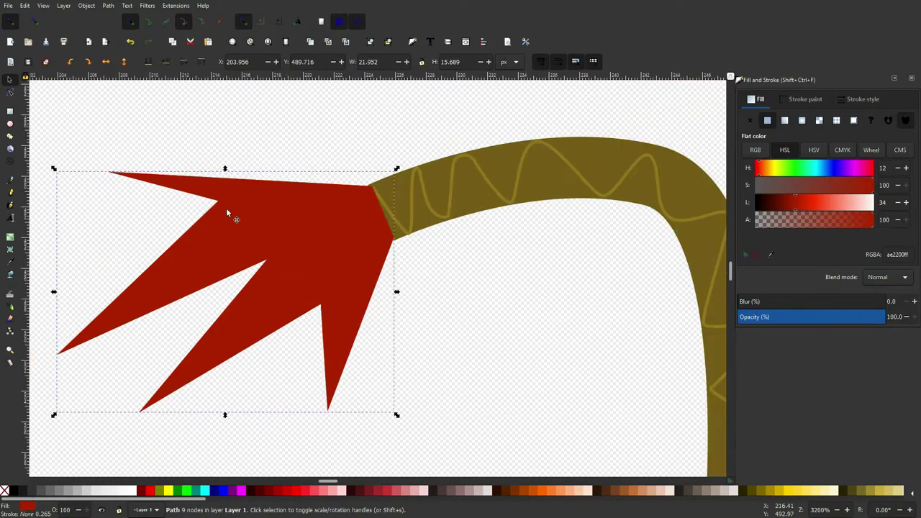
{"action": "left_click", "coordinate": [106, 63]}
{"action": "left_click", "coordinate": [195, 299]}
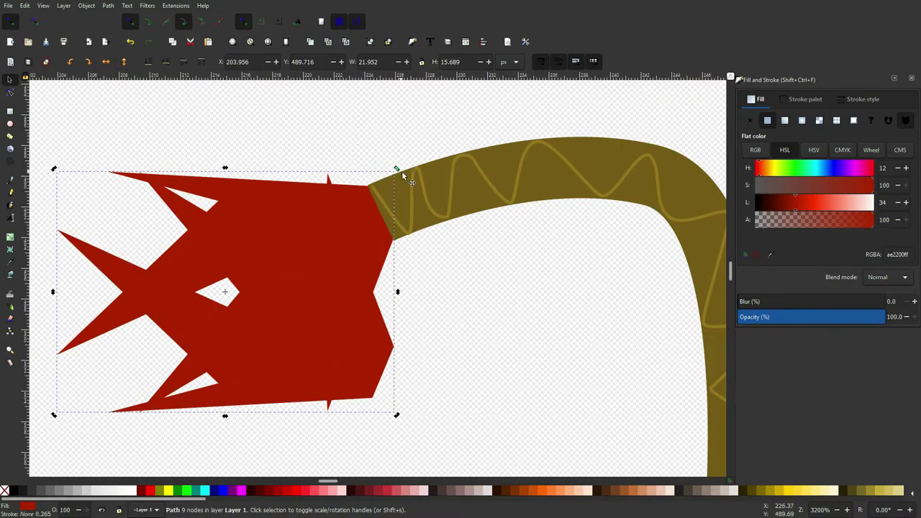
{"action": "left_click_drag", "start_coordinate": [397, 168], "coordinate": [227, 198]}
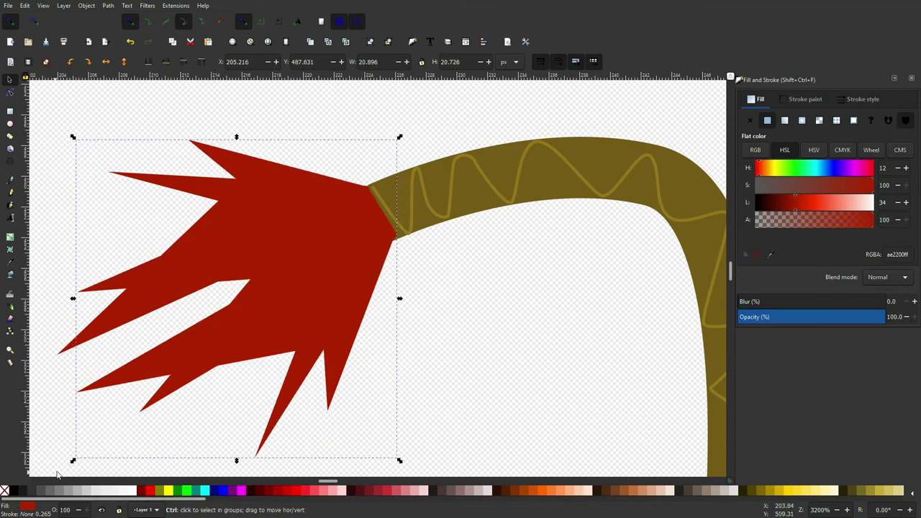
{"action": "left_click_drag", "start_coordinate": [72, 460], "coordinate": [208, 326]}
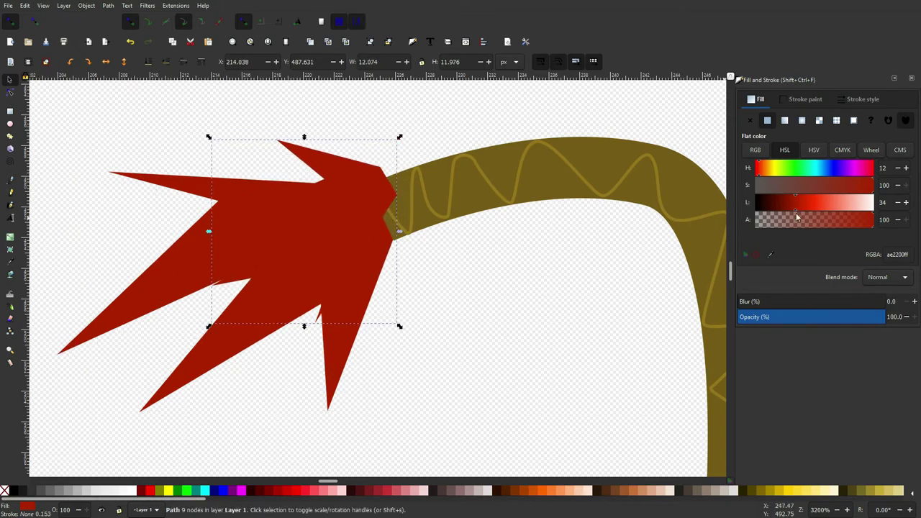
{"action": "left_click_drag", "start_coordinate": [332, 209], "coordinate": [322, 240]}
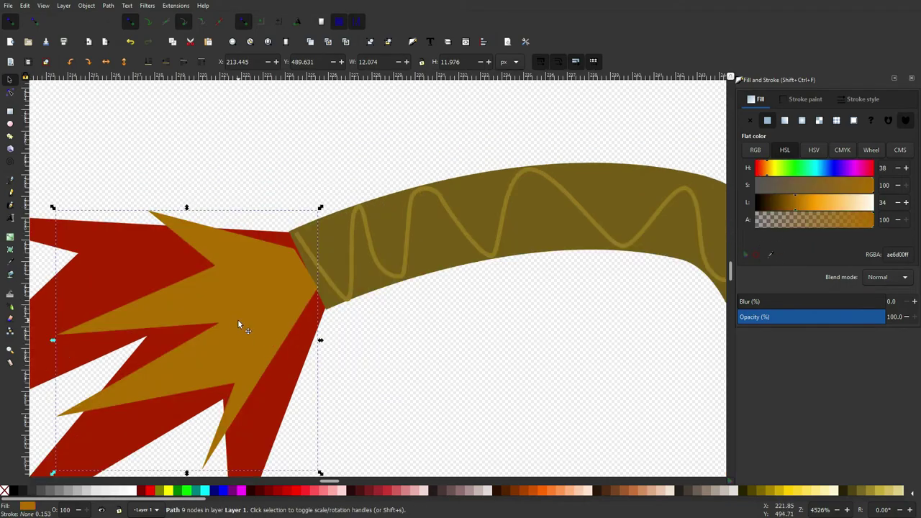
Move the orange flame's two base nodes onto the corners of the fuse's end.
{"action": "key", "text": "n"}
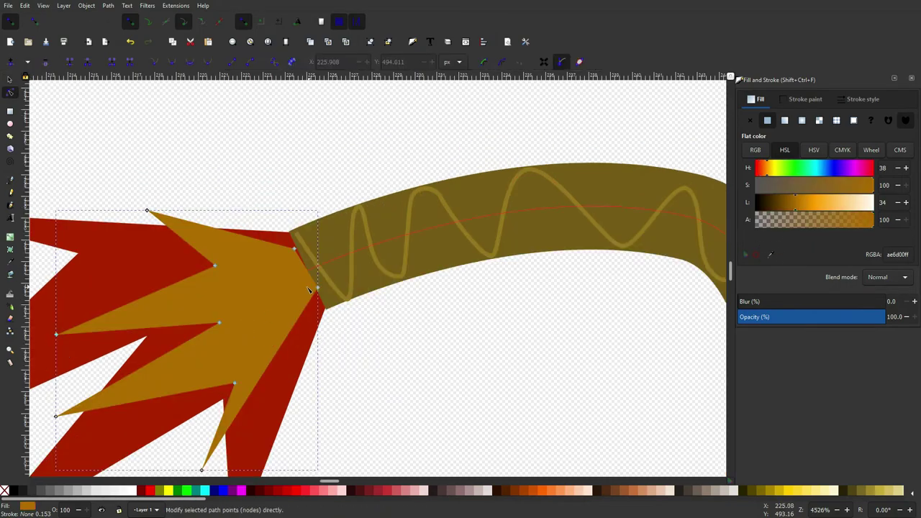
{"action": "left_click_drag", "start_coordinate": [321, 296], "coordinate": [327, 305]}
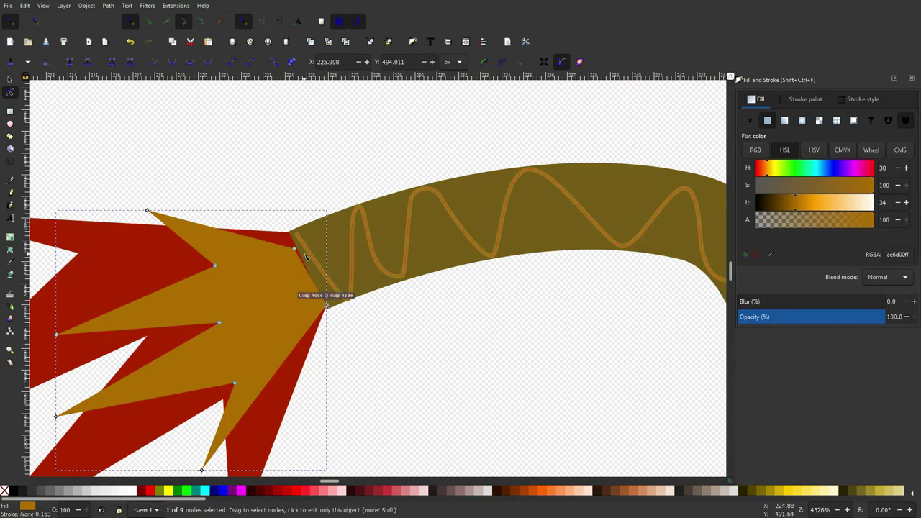
{"action": "left_click_drag", "start_coordinate": [294, 250], "coordinate": [295, 232]}
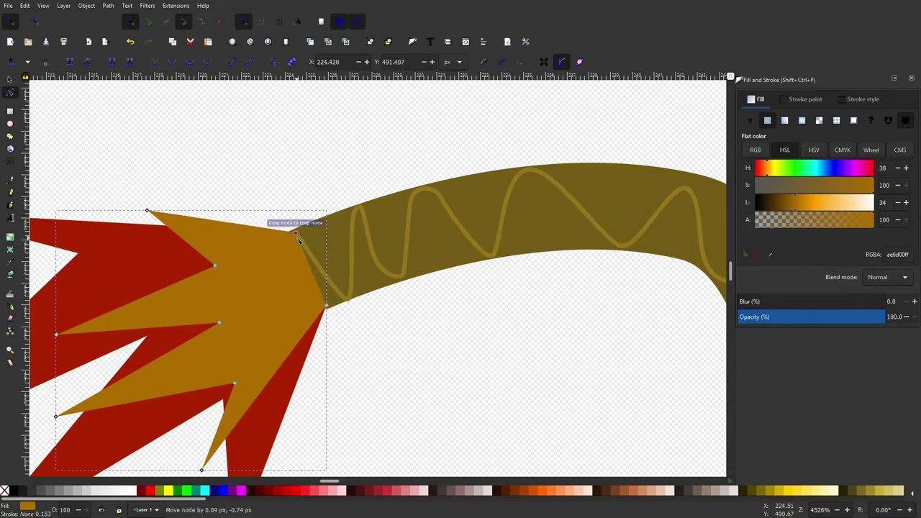
{"action": "left_click", "coordinate": [10, 79]}
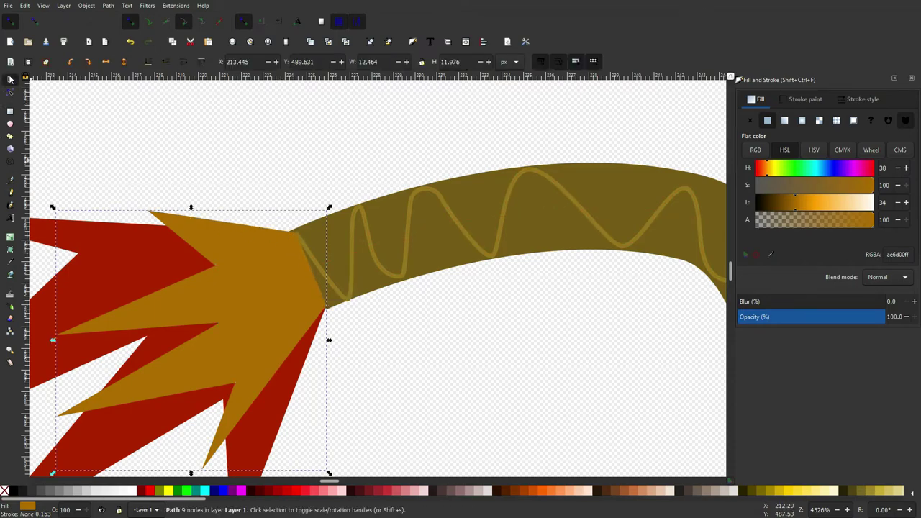
Reshape the orange flame by pulling its upper two spikes farther out and shifting its inner notch nodes left.
{"action": "key", "text": "n"}
{"action": "scroll", "coordinate": [243, 142], "scroll_direction": "left", "scroll_amount": 5}
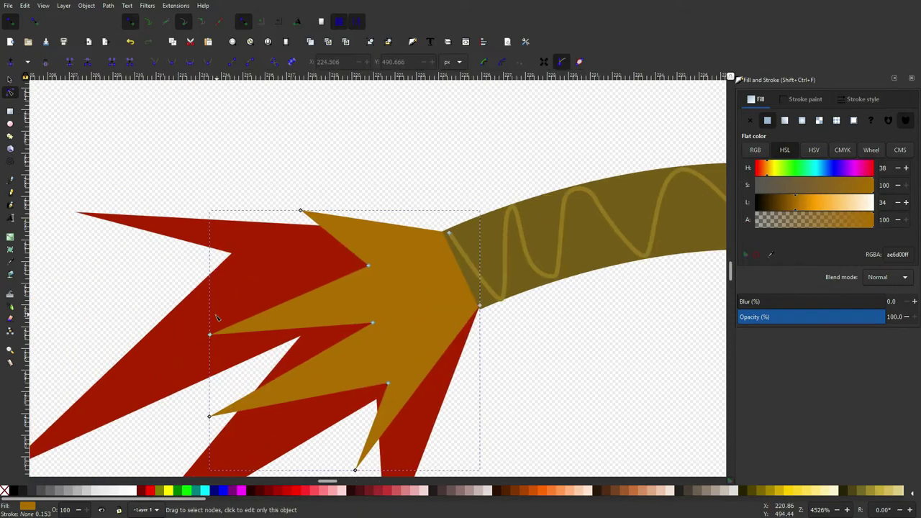
{"action": "left_click_drag", "start_coordinate": [211, 335], "coordinate": [134, 323]}
{"action": "left_click_drag", "start_coordinate": [521, 421], "coordinate": [251, 224]}
{"action": "left_click_drag", "start_coordinate": [368, 266], "coordinate": [339, 270]}
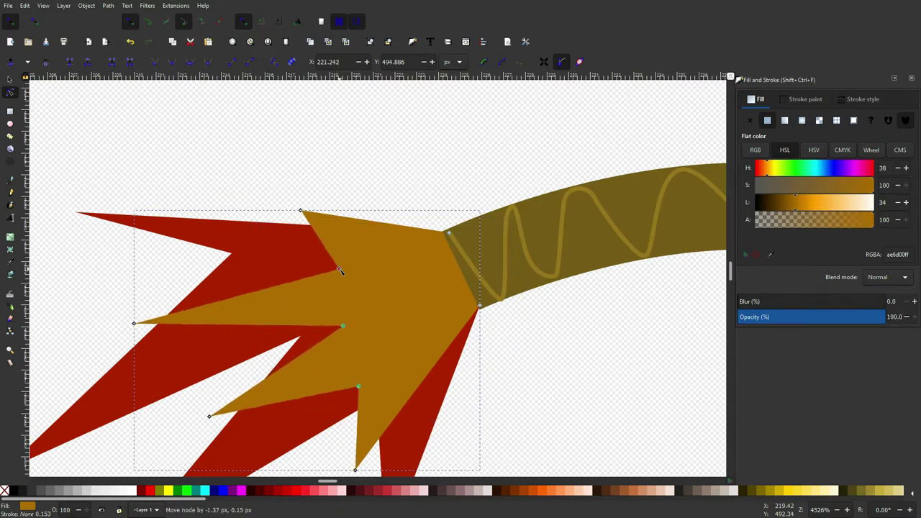
{"action": "left_click_drag", "start_coordinate": [301, 210], "coordinate": [254, 193]}
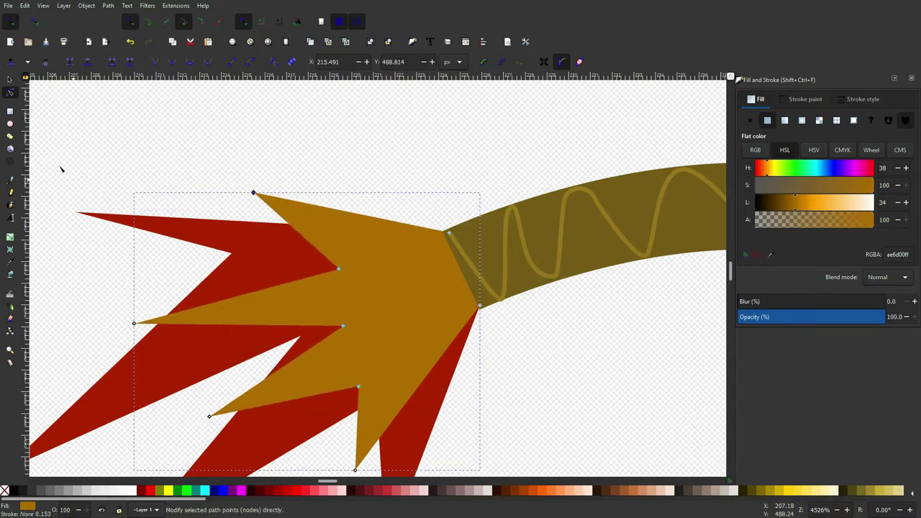
{"action": "left_click", "coordinate": [10, 82]}
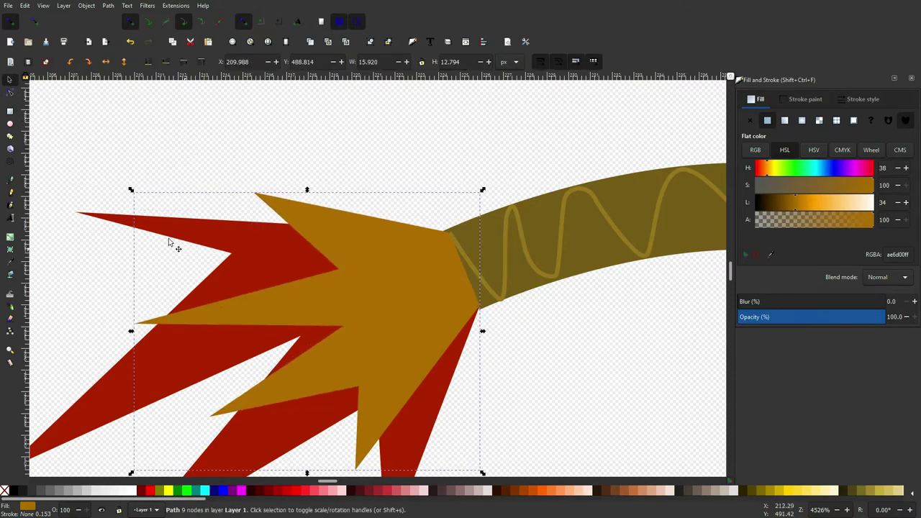
Duplicate the orange flame, shrink the copy to about 10 px wide at the fuse tip, and fill it with abae00.
{"action": "key", "text": "ctrl+d"}
{"action": "left_click_drag", "start_coordinate": [129, 189], "coordinate": [258, 291]}
{"action": "left_click_drag", "start_coordinate": [419, 363], "coordinate": [415, 289]}
{"action": "left_click_drag", "start_coordinate": [772, 176], "coordinate": [776, 175]}
{"action": "left_click", "coordinate": [366, 208]}
{"action": "left_click", "coordinate": [418, 321]}
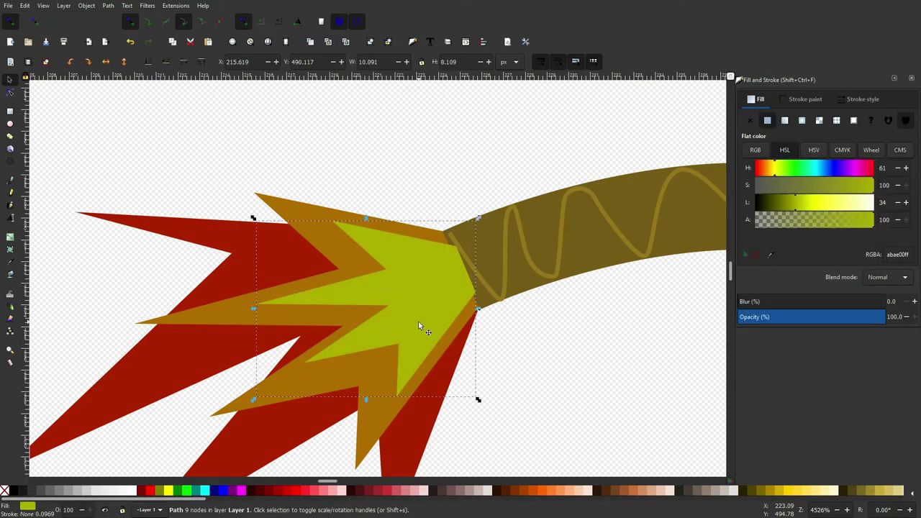
Pull the yellow flame's three lower spike tips outward so they differ from the orange spikes.
{"action": "key", "text": "n"}
{"action": "left_click_drag", "start_coordinate": [257, 303], "coordinate": [229, 274]}
{"action": "left_click_drag", "start_coordinate": [304, 362], "coordinate": [296, 422]}
{"action": "left_click_drag", "start_coordinate": [396, 398], "coordinate": [430, 407]}
Move the yellow flame's base nodes to the fuse's corners and add a node bent inward on its lower right edge.
{"action": "left_click_drag", "start_coordinate": [477, 300], "coordinate": [482, 294]}
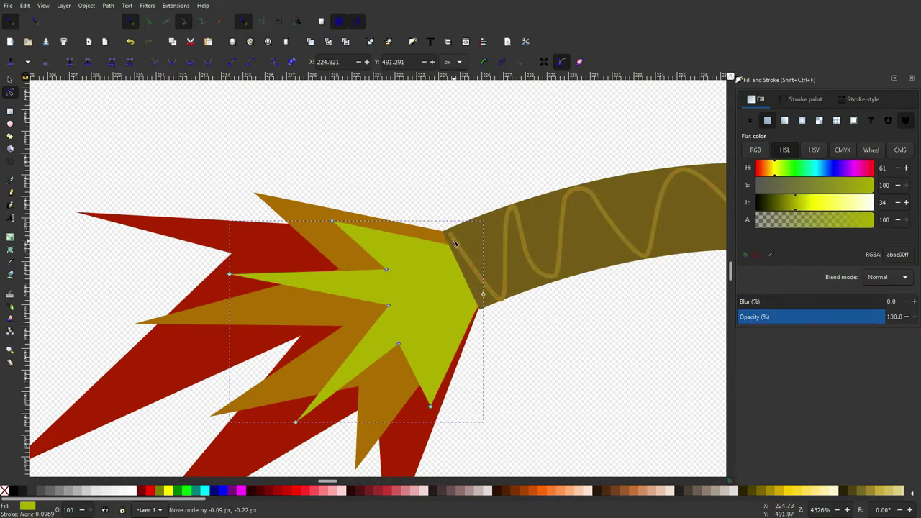
{"action": "left_click_drag", "start_coordinate": [455, 245], "coordinate": [450, 232]}
{"action": "double_click", "coordinate": [461, 341]}
{"action": "left_click_drag", "start_coordinate": [461, 340], "coordinate": [451, 322]}
{"action": "left_click", "coordinate": [10, 79]}
Review the lit fuse together with the whole beaver and cannon, comparing it with the small reference.
{"action": "scroll", "coordinate": [318, 136], "scroll_direction": "down", "scroll_amount": 10}
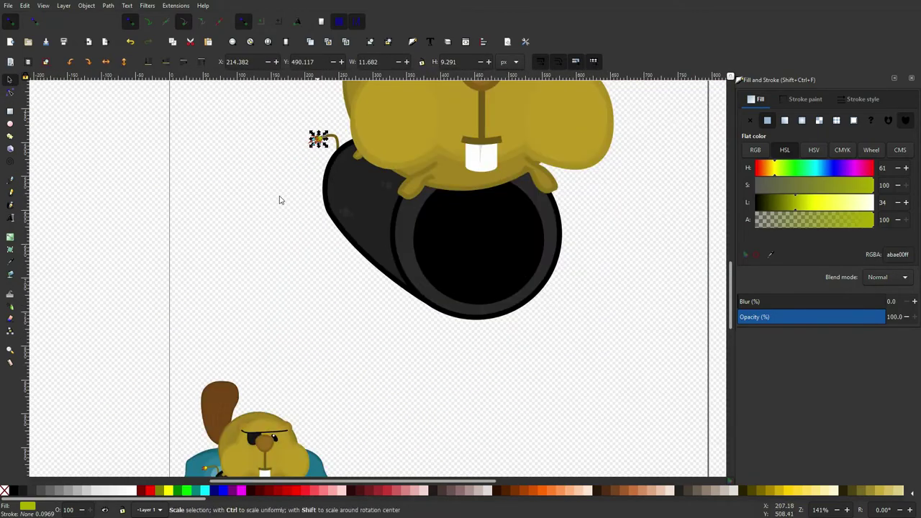
{"action": "left_click", "coordinate": [272, 215]}
{"action": "scroll", "coordinate": [272, 214], "scroll_direction": "right", "scroll_amount": 2}
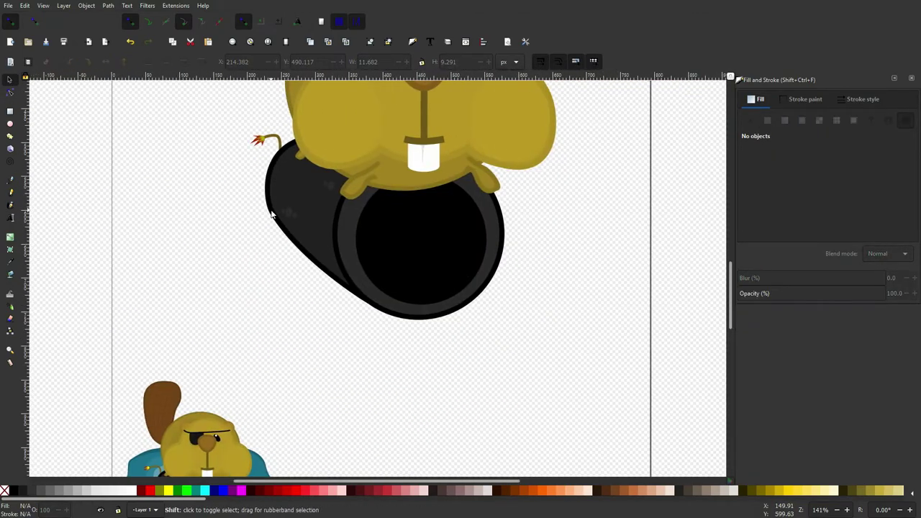
{"action": "scroll", "coordinate": [274, 212], "scroll_direction": "up", "scroll_amount": 3}
{"action": "scroll", "coordinate": [265, 216], "scroll_direction": "down", "scroll_amount": 1}
{"action": "scroll", "coordinate": [263, 236], "scroll_direction": "up", "scroll_amount": 1}
{"action": "scroll", "coordinate": [262, 236], "scroll_direction": "down", "scroll_amount": 1}
{"action": "scroll", "coordinate": [274, 245], "scroll_direction": "up", "scroll_amount": 2}
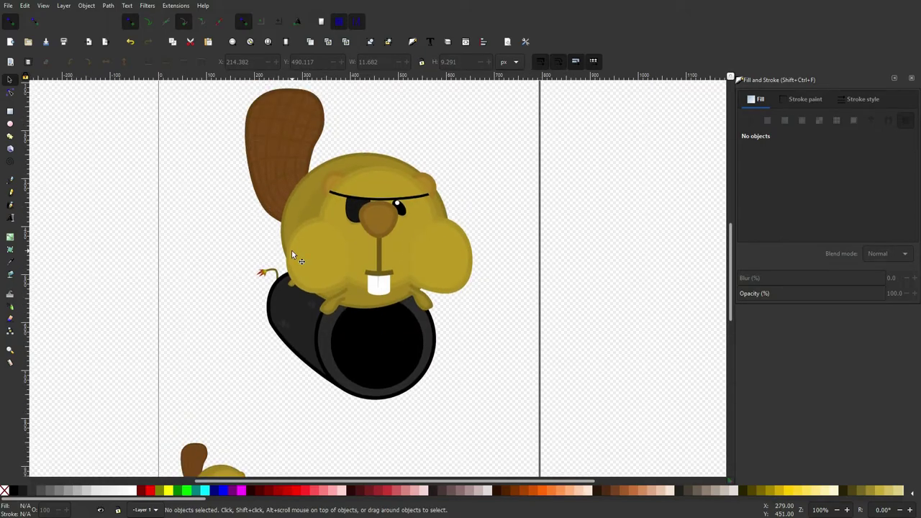
{"action": "scroll", "coordinate": [292, 250], "scroll_direction": "down", "scroll_amount": 2}
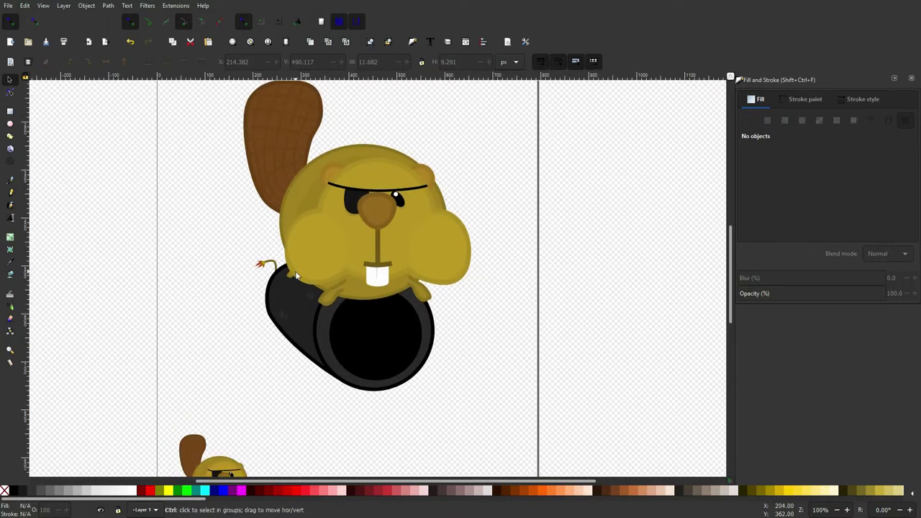
{"action": "scroll", "coordinate": [295, 274], "scroll_direction": "up", "scroll_amount": 1}
{"action": "scroll", "coordinate": [295, 275], "scroll_direction": "up", "scroll_amount": 2}
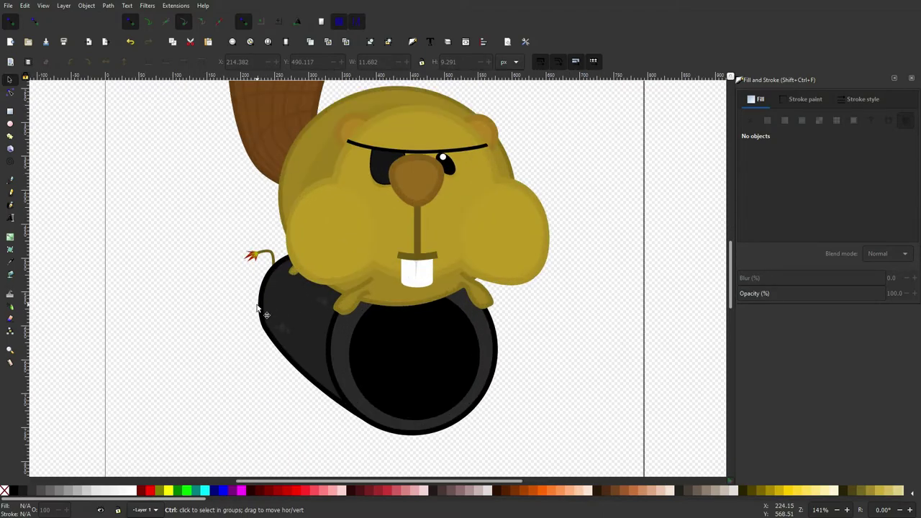
Draw an ellipse about 759 by 652 px centred over the beaver and cannon, filled with 1c728d sampled from the reference's water.
{"action": "left_click", "coordinate": [9, 125]}
{"action": "scroll", "coordinate": [201, 188], "scroll_direction": "down", "scroll_amount": 2}
{"action": "left_click_drag", "start_coordinate": [187, 174], "coordinate": [442, 394]}
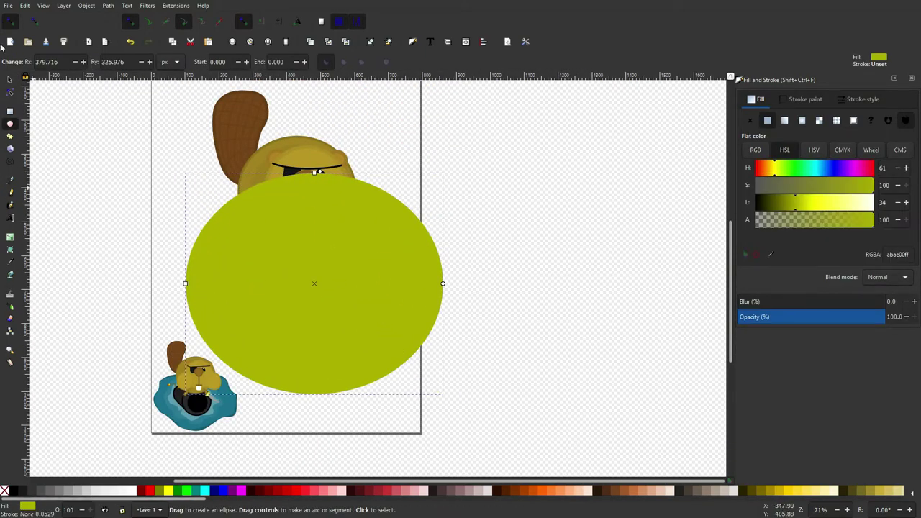
{"action": "left_click", "coordinate": [9, 79]}
{"action": "left_click_drag", "start_coordinate": [297, 296], "coordinate": [269, 240]}
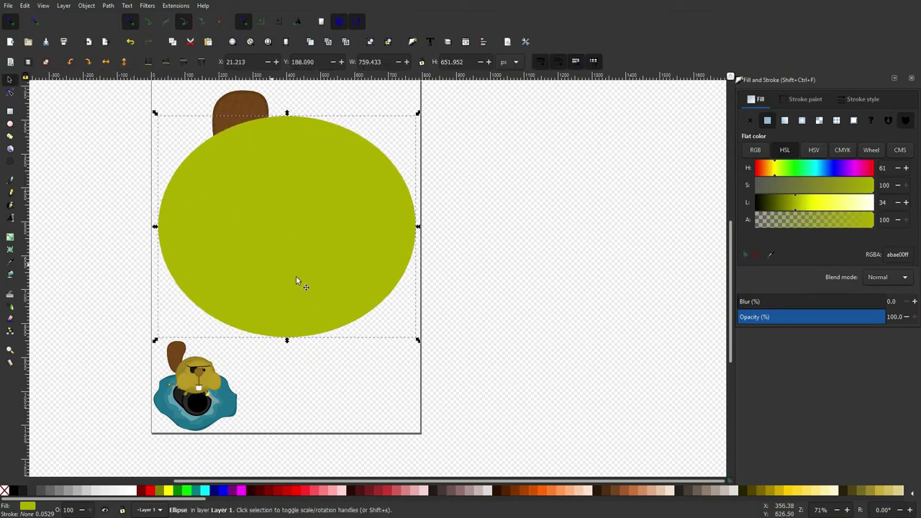
{"action": "left_click", "coordinate": [769, 256]}
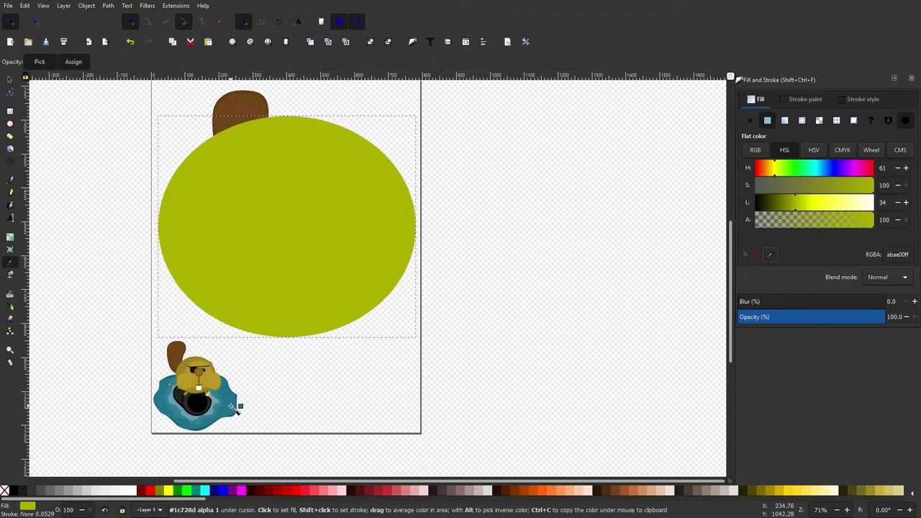
{"action": "left_click", "coordinate": [225, 409]}
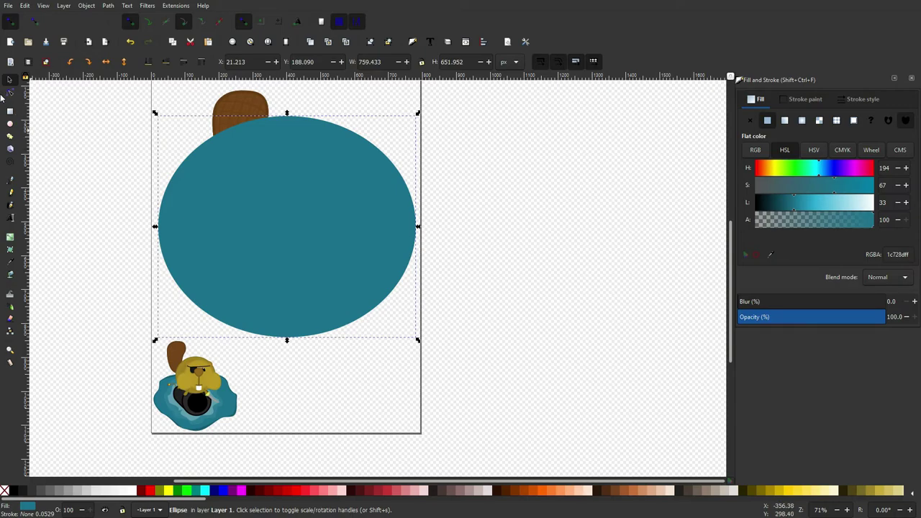
Send the teal ellipse behind the beaver and cannon, flatten it to about 485 px high and move it lower around the cannon.
{"action": "key", "text": "End"}
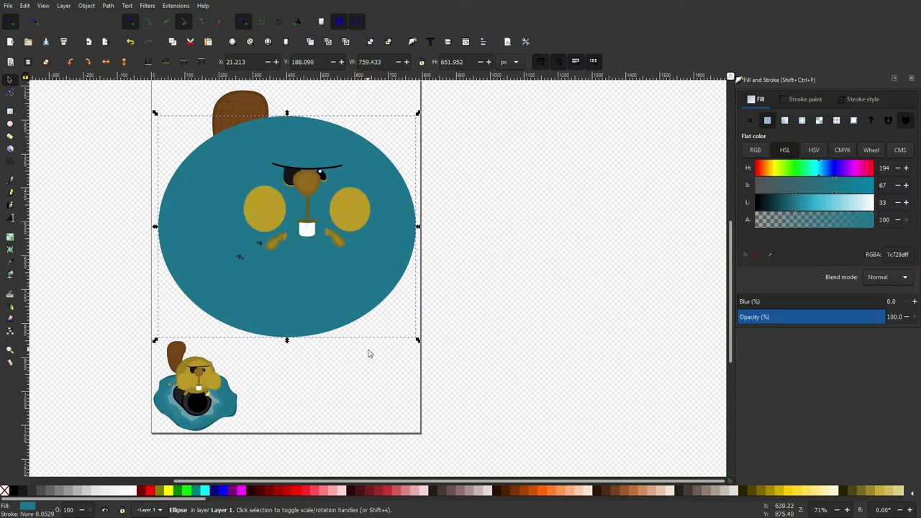
{"action": "key", "text": "Left"}
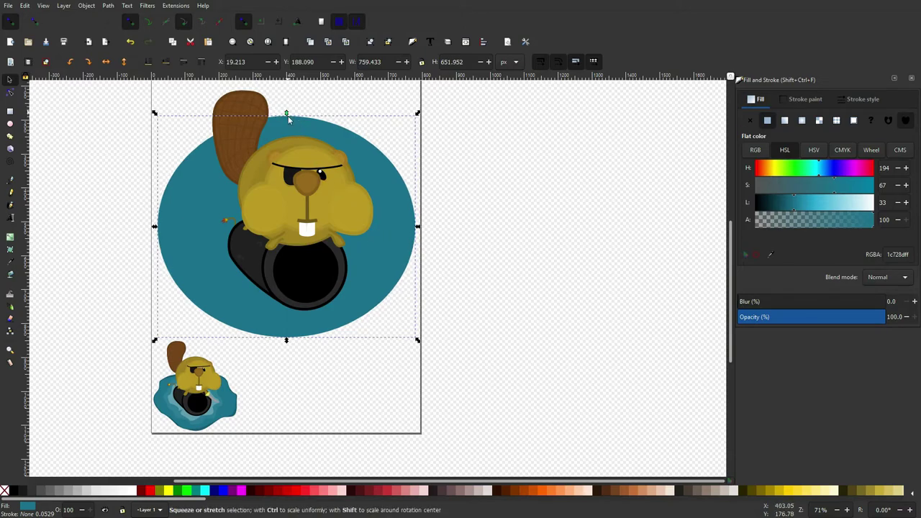
{"action": "left_click_drag", "start_coordinate": [285, 115], "coordinate": [286, 170]}
{"action": "mouse_move", "coordinate": [395, 247]}
{"action": "left_mouse_down"}
{"action": "mouse_move", "coordinate": [389, 252]}
{"action": "mouse_move", "coordinate": [400, 257]}
{"action": "left_mouse_up"}
{"action": "left_click", "coordinate": [480, 274]}
{"action": "scroll", "coordinate": [267, 289], "scroll_direction": "up", "scroll_amount": 4, "text": "ctrl"}
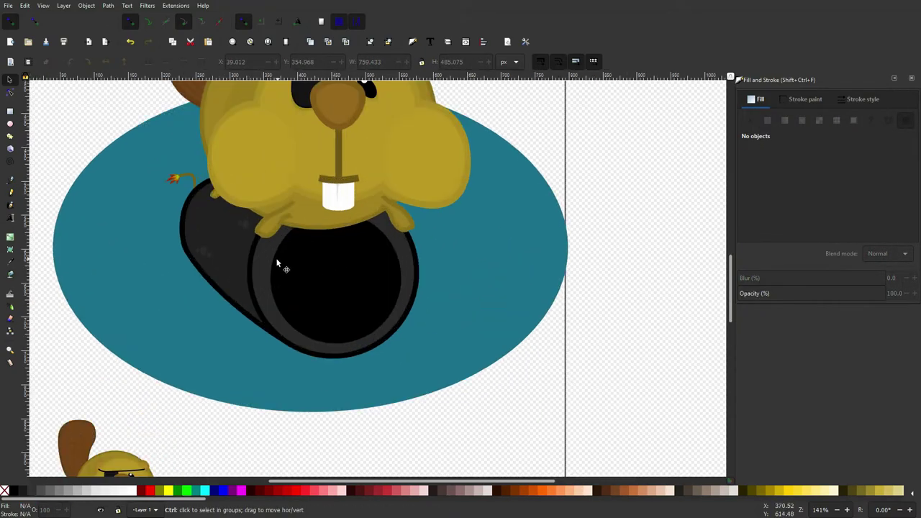
{"action": "scroll", "coordinate": [216, 310], "scroll_direction": "down", "scroll_amount": 2, "text": "ctrl"}
{"action": "left_click_drag", "start_coordinate": [180, 307], "coordinate": [176, 335]}
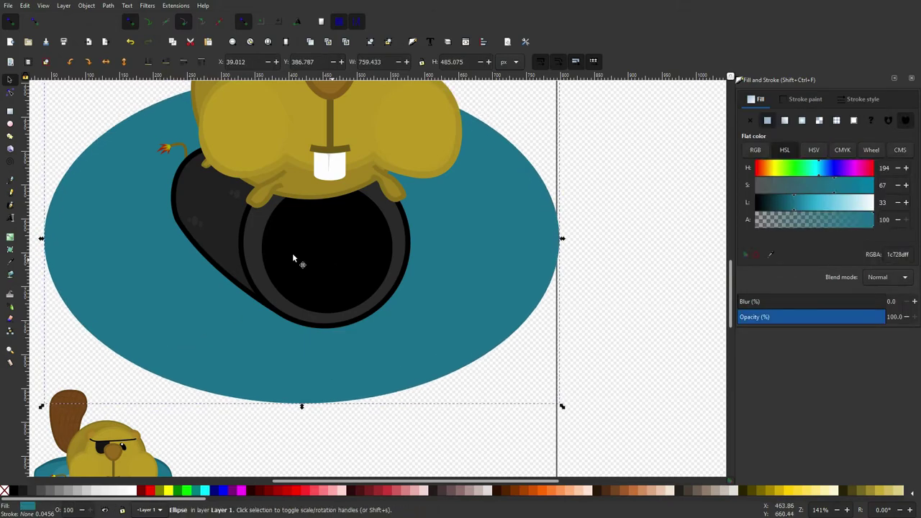
{"action": "left_click", "coordinate": [623, 277]}
{"action": "key", "text": "b"}
{"action": "scroll", "coordinate": [360, 331], "scroll_direction": "up", "scroll_amount": 1, "text": "ctrl"}
{"action": "left_click", "coordinate": [348, 365]}
{"action": "left_click_drag", "start_coordinate": [434, 341], "coordinate": [434, 307]}
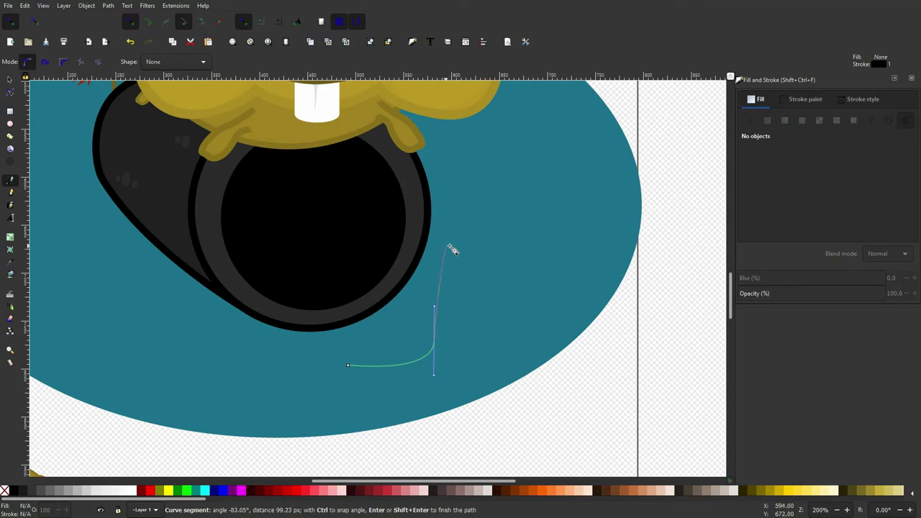
{"action": "key", "text": "BackSpace"}
{"action": "key", "text": "Escape"}
Draw a closed wavy shape about 414 by 297 px around the cannon, filled solid white without a stroke.
{"action": "left_click", "coordinate": [371, 330]}
{"action": "left_click_drag", "start_coordinate": [421, 292], "coordinate": [430, 277]}
{"action": "left_click_drag", "start_coordinate": [452, 213], "coordinate": [457, 216]}
{"action": "scroll", "coordinate": [435, 130], "scroll_direction": "up", "scroll_amount": 1}
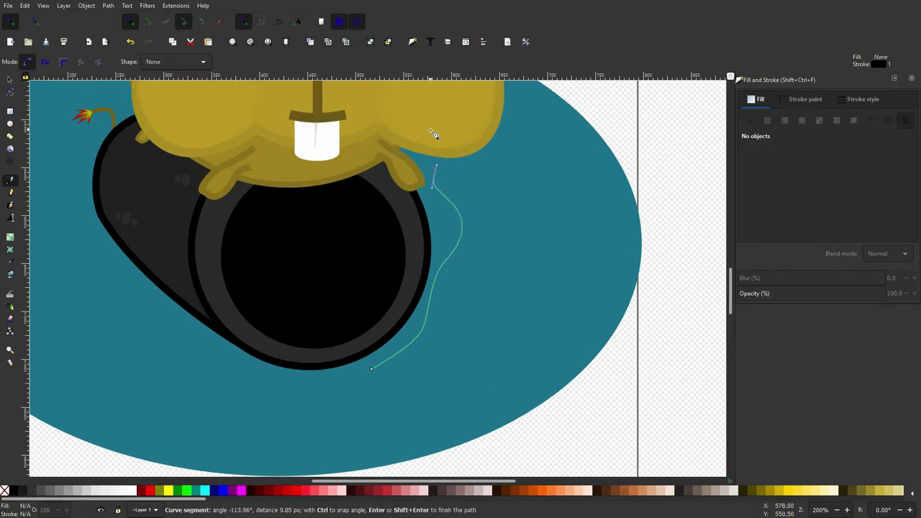
{"action": "scroll", "coordinate": [434, 133], "scroll_direction": "down", "scroll_amount": 2, "text": "ctrl"}
{"action": "scroll", "coordinate": [414, 223], "scroll_direction": "up", "scroll_amount": 2, "text": "ctrl"}
{"action": "left_click", "coordinate": [129, 181]}
{"action": "left_click_drag", "start_coordinate": [74, 231], "coordinate": [61, 263]}
{"action": "left_click_drag", "start_coordinate": [71, 285], "coordinate": [81, 307]}
{"action": "left_click_drag", "start_coordinate": [89, 338], "coordinate": [83, 360]}
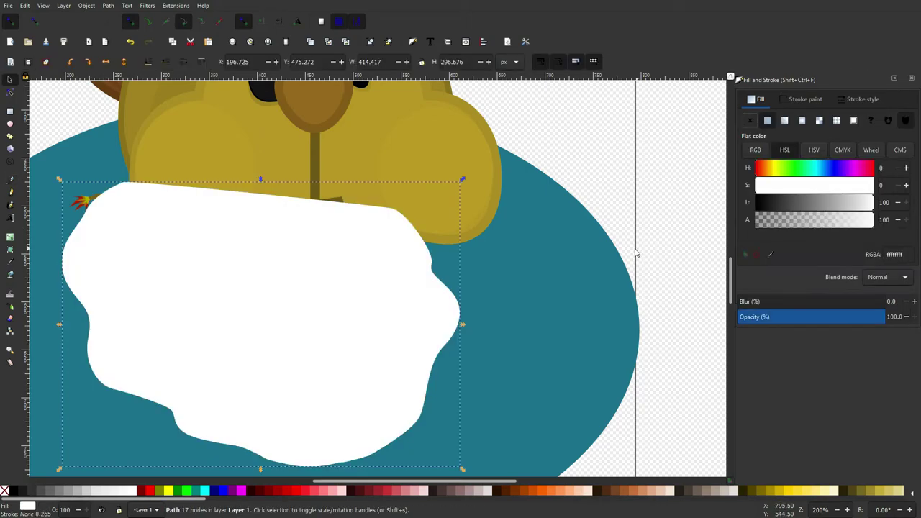
{"action": "left_click", "coordinate": [647, 131]}
Lower the white wavy shape behind the beaver and cannon, keeping it just above the teal ellipse.
{"action": "left_click", "coordinate": [404, 295]}
{"action": "key", "text": "Page_Down"}
{"action": "key", "text": "Page_Down"}
{"action": "key", "text": "Page_Down"}
{"action": "key", "text": "Page_Down"}
{"action": "key", "text": "Page_Down"}
{"action": "key", "text": "Page_Up"}
{"action": "scroll", "coordinate": [321, 351], "scroll_direction": "down", "scroll_amount": 3}
{"action": "scroll", "coordinate": [251, 358], "scroll_direction": "up", "scroll_amount": 2}
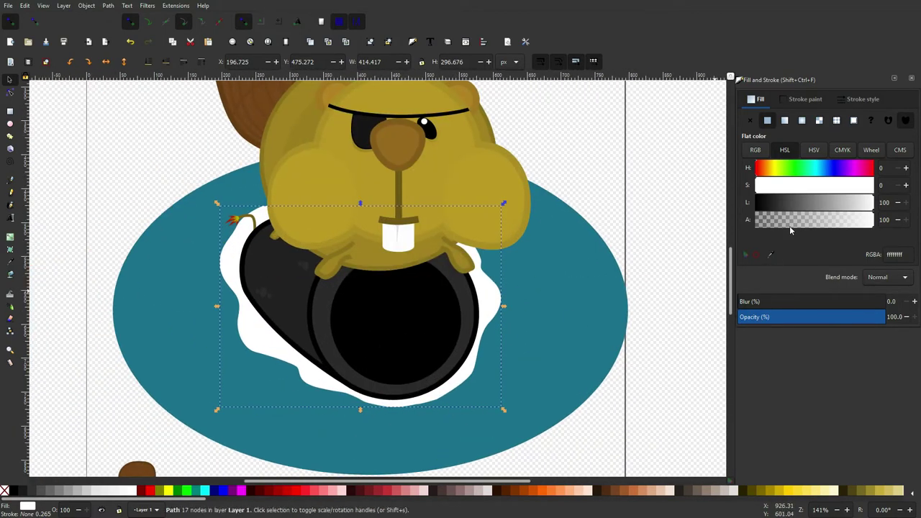
Set the white wavy shape's fill alpha to 25, keeping its colour white.
{"action": "left_click", "coordinate": [844, 207]}
{"action": "key", "text": "ctrl+z"}
{"action": "left_click_drag", "start_coordinate": [801, 222], "coordinate": [784, 239]}
{"action": "left_click_drag", "start_coordinate": [523, 286], "coordinate": [607, 237]}
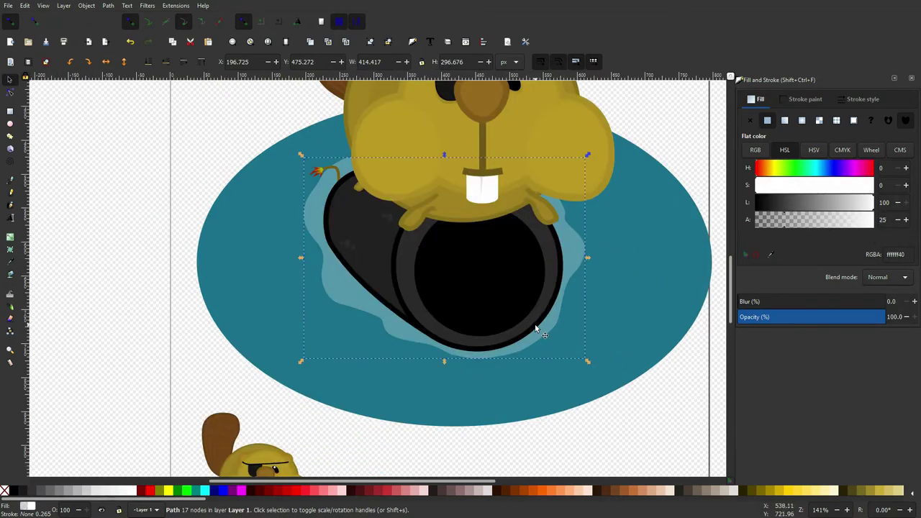
{"action": "key", "text": "Escape"}
Draw a second, larger closed wavy shape about 490 by 363 px around the first, filled white with alpha 25.
{"action": "left_click", "coordinate": [10, 179]}
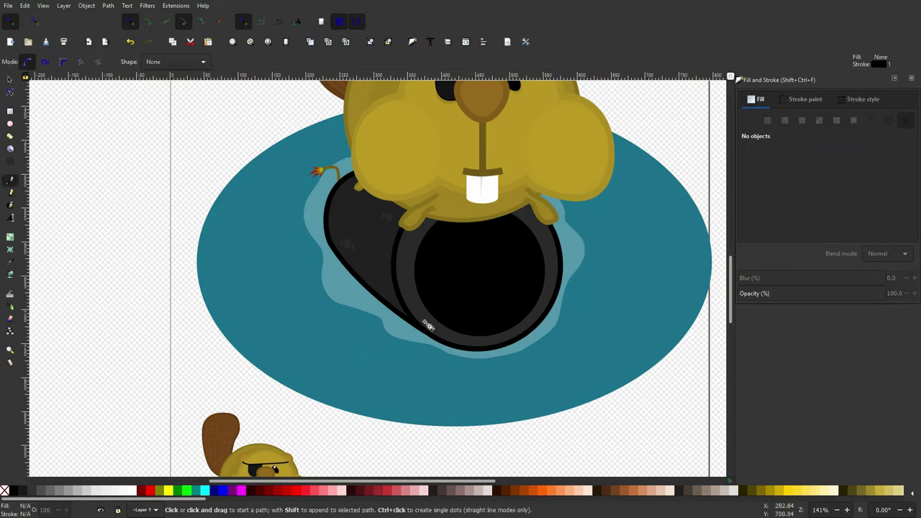
{"action": "scroll", "coordinate": [557, 351], "scroll_direction": "up", "scroll_amount": 1}
{"action": "left_click", "coordinate": [560, 353]}
{"action": "left_click_drag", "start_coordinate": [590, 324], "coordinate": [588, 303]}
{"action": "mouse_move", "coordinate": [598, 276]}
{"action": "left_mouse_down"}
{"action": "mouse_move", "coordinate": [632, 264]}
{"action": "mouse_move", "coordinate": [628, 226]}
{"action": "mouse_move", "coordinate": [591, 161]}
{"action": "left_mouse_up"}
{"action": "mouse_move", "coordinate": [584, 147]}
{"action": "left_mouse_down"}
{"action": "mouse_move", "coordinate": [585, 135]}
{"action": "mouse_move", "coordinate": [535, 110]}
{"action": "left_mouse_up"}
{"action": "scroll", "coordinate": [265, 138], "scroll_direction": "up", "scroll_amount": 4}
{"action": "scroll", "coordinate": [268, 150], "scroll_direction": "up", "scroll_amount": 1}
{"action": "left_click_drag", "start_coordinate": [200, 320], "coordinate": [225, 424]}
{"action": "left_click_drag", "start_coordinate": [246, 431], "coordinate": [259, 433]}
Remove the stroke from the larger wavy shape.
{"action": "left_click", "coordinate": [804, 99]}
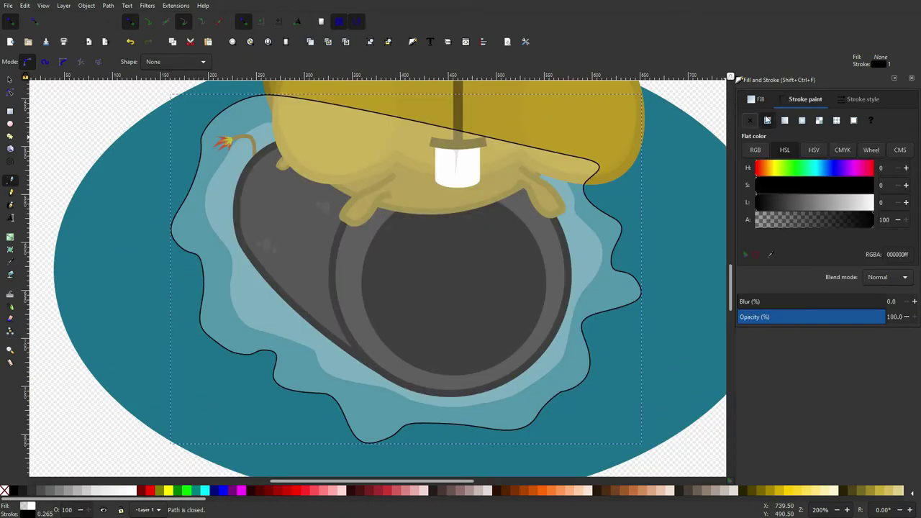
{"action": "left_click", "coordinate": [750, 120]}
{"action": "left_click", "coordinate": [754, 99]}
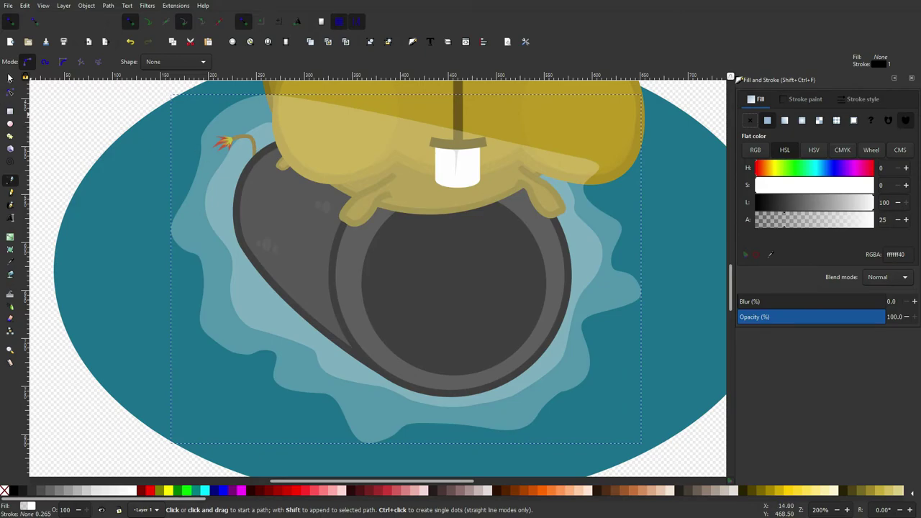
Lower the larger wavy shape behind the beaver, cannon and fuse, keeping it above the teal ellipse.
{"action": "key", "text": "Page_Down"}
{"action": "key", "text": "Page_Down"}
{"action": "key", "text": "Page_Down"}
{"action": "key", "text": "Page_Down"}
{"action": "key", "text": "Page_Down"}
{"action": "key", "text": "Page_Down"}
{"action": "key", "text": "Page_Down"}
{"action": "key", "text": "Page_Down"}
{"action": "key", "text": "Page_Down"}
{"action": "key", "text": "Page_Down"}
{"action": "key", "text": "Page_Down"}
{"action": "key", "text": "Page_Down"}
{"action": "key", "text": "Page_Up"}
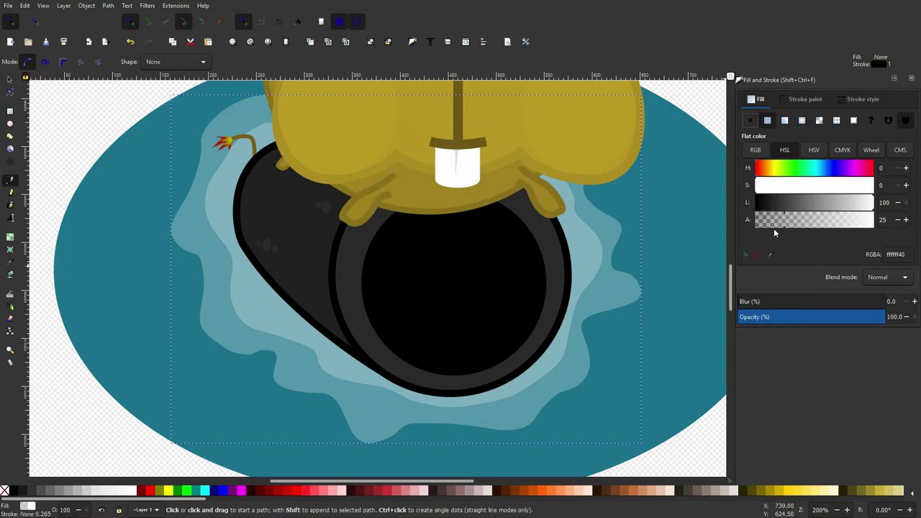
Reduce the larger wavy shape's fill alpha to 9.
{"action": "left_click_drag", "start_coordinate": [773, 230], "coordinate": [768, 225]}
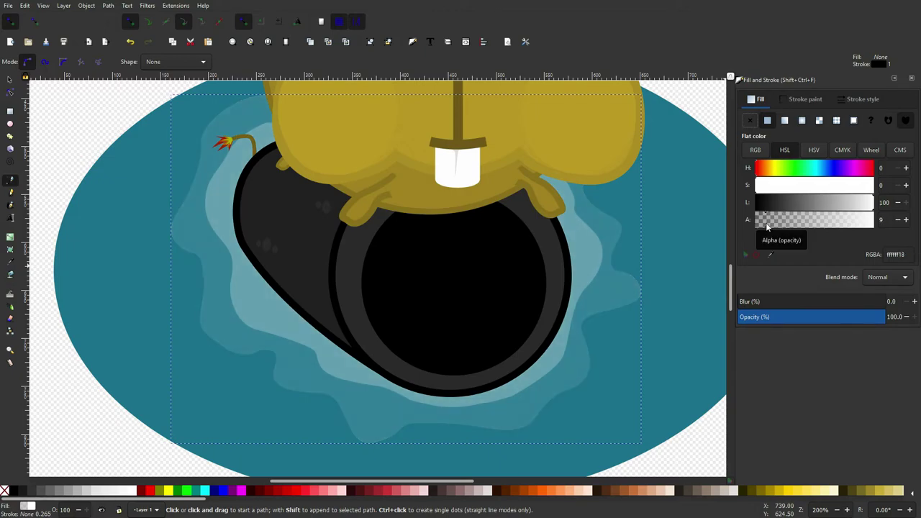
{"action": "left_click", "coordinate": [10, 79]}
{"action": "scroll", "coordinate": [516, 208], "scroll_direction": "down", "scroll_amount": 3}
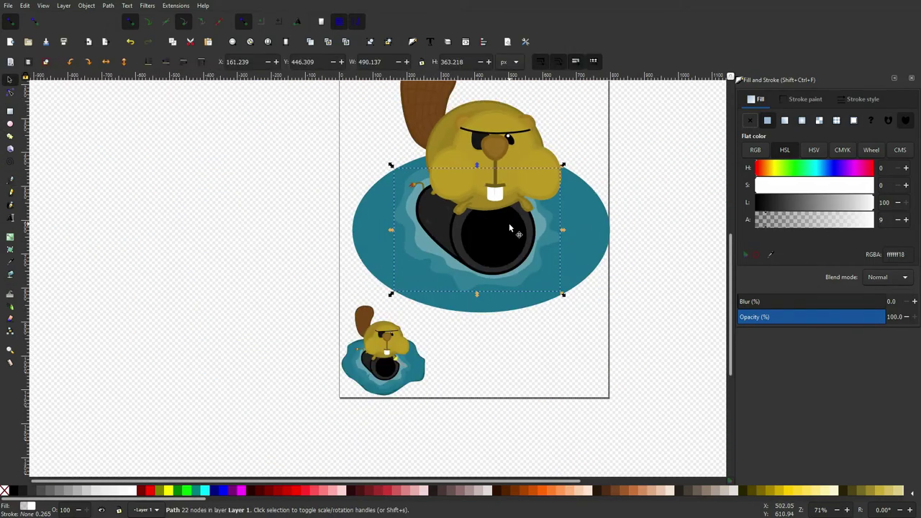
{"action": "scroll", "coordinate": [508, 223], "scroll_direction": "right", "scroll_amount": 4}
{"action": "left_click", "coordinate": [503, 231]}
{"action": "scroll", "coordinate": [480, 229], "scroll_direction": "up", "scroll_amount": 1}
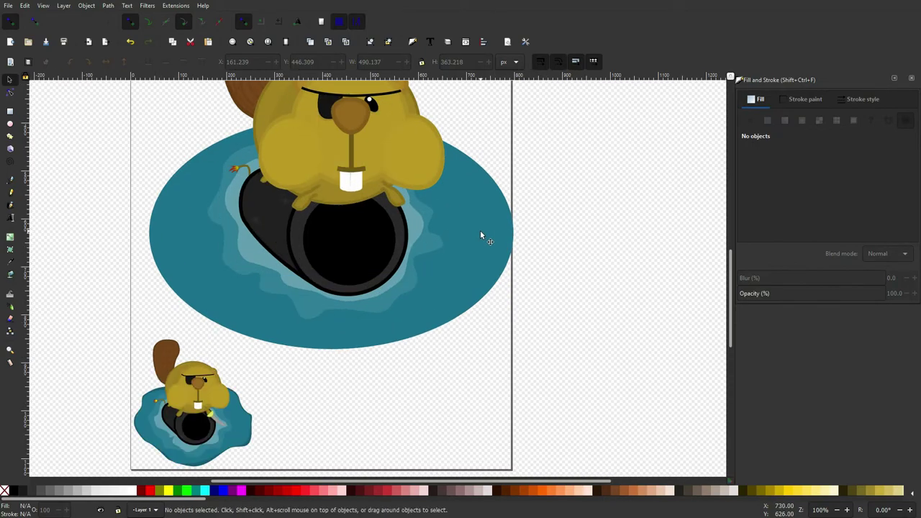
Try a green hue on the water ellipse and undo it.
{"action": "left_click", "coordinate": [480, 231]}
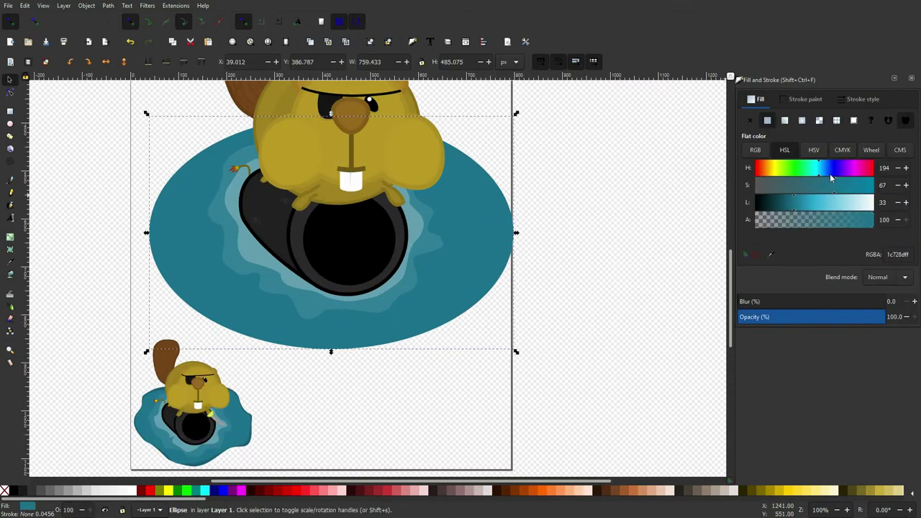
{"action": "left_click_drag", "start_coordinate": [817, 170], "coordinate": [795, 170]}
{"action": "left_click", "coordinate": [601, 271]}
{"action": "scroll", "coordinate": [225, 234], "scroll_direction": "up", "scroll_amount": 2}
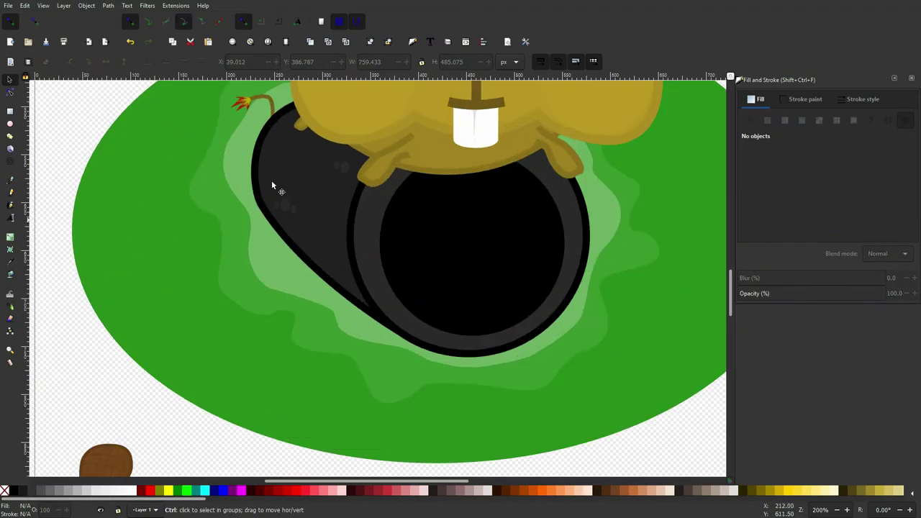
{"action": "scroll", "coordinate": [214, 248], "scroll_direction": "down", "scroll_amount": 2}
{"action": "key", "text": "ctrl+z"}
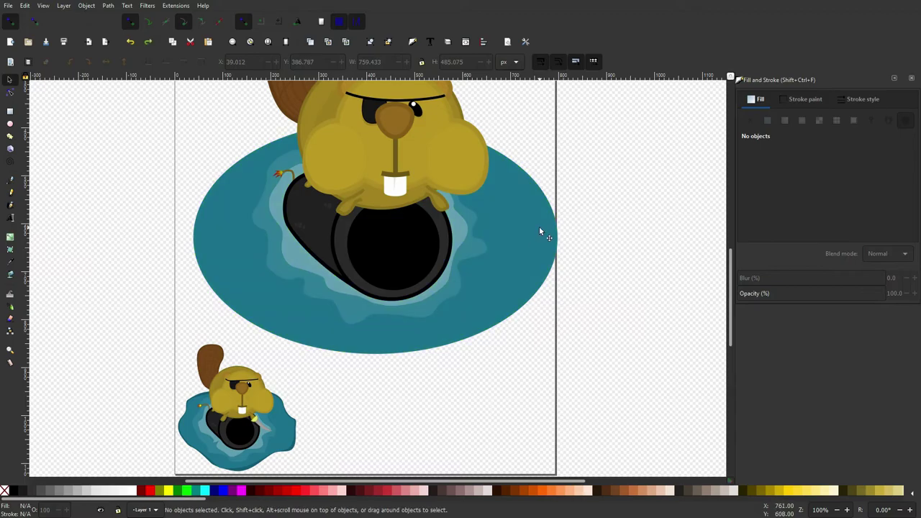
Try a purple hue of 298 on the water ellipse and undo it.
{"action": "left_click", "coordinate": [539, 231]}
{"action": "left_click", "coordinate": [853, 168]}
{"action": "scroll", "coordinate": [539, 195], "scroll_direction": "down", "scroll_amount": 2}
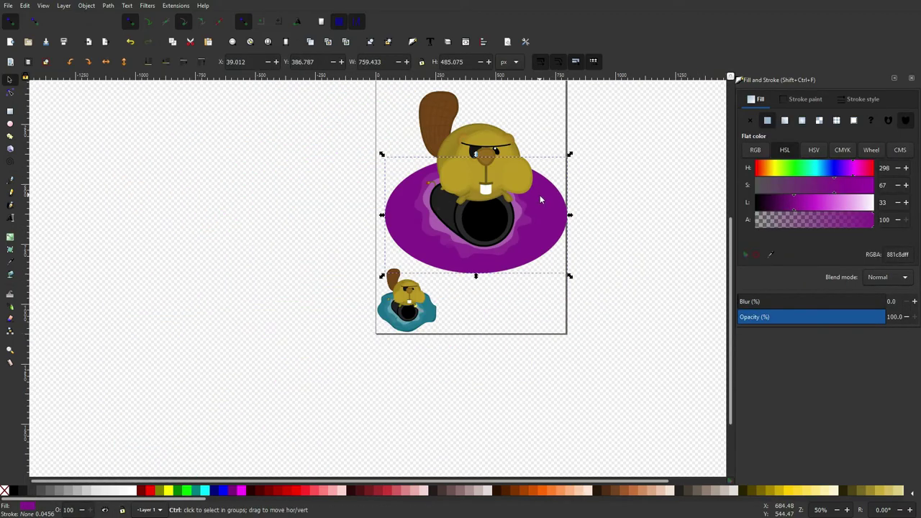
{"action": "key", "text": "ctrl+z"}
Convert the teal water ellipse to an editable path.
{"action": "scroll", "coordinate": [540, 195], "scroll_direction": "up", "scroll_amount": 1}
{"action": "scroll", "coordinate": [540, 198], "scroll_direction": "up", "scroll_amount": 1}
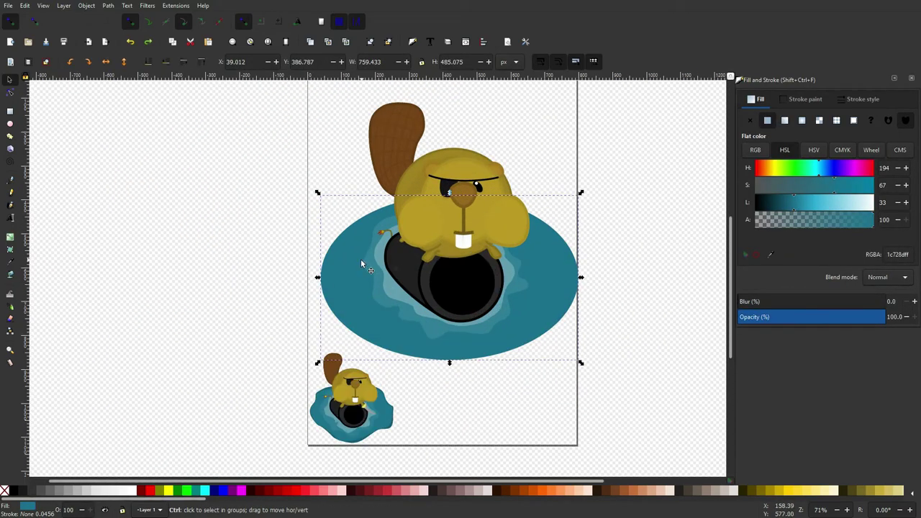
{"action": "scroll", "coordinate": [360, 259], "scroll_direction": "up", "scroll_amount": 1}
{"action": "scroll", "coordinate": [343, 232], "scroll_direction": "up", "scroll_amount": 3}
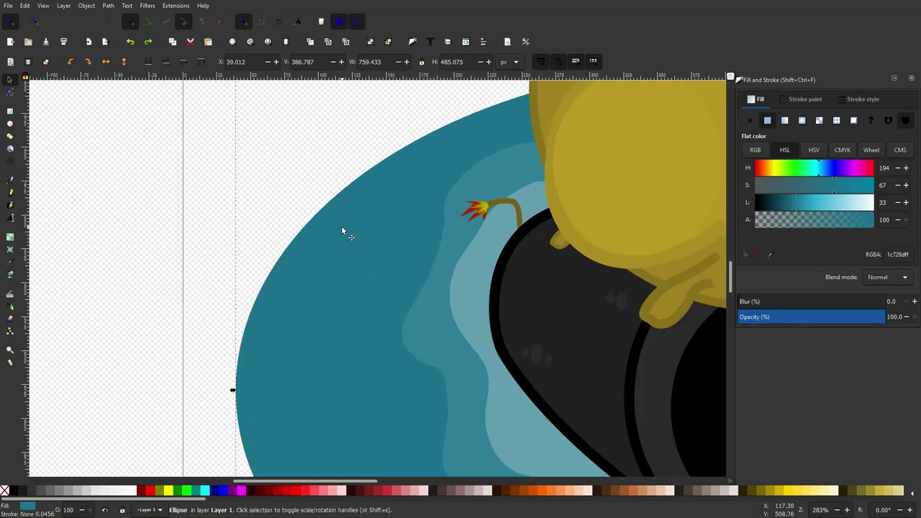
{"action": "left_click", "coordinate": [108, 5]}
{"action": "left_click", "coordinate": [116, 19]}
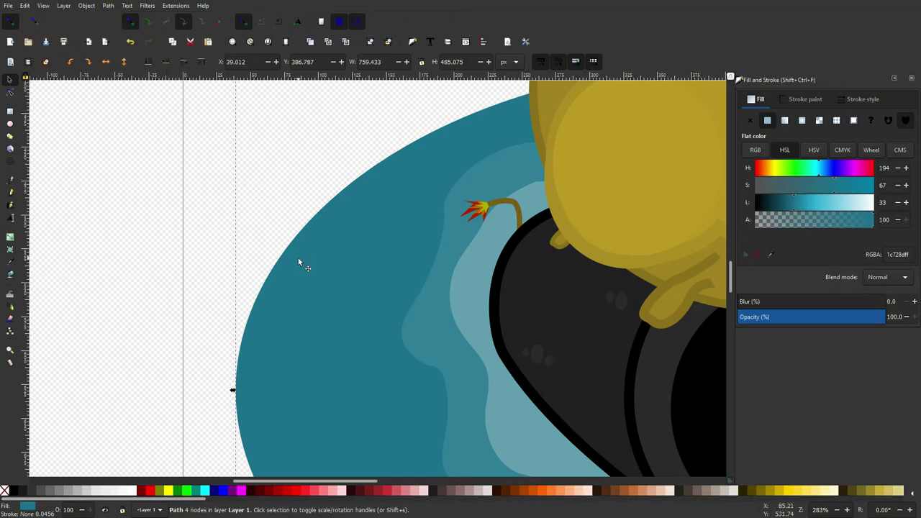
Add a node on the water shape's upper left edge and pull it inward to form a soft wave.
{"action": "key", "text": "n"}
{"action": "left_click_drag", "start_coordinate": [299, 246], "coordinate": [304, 209]}
{"action": "left_click_drag", "start_coordinate": [359, 149], "coordinate": [380, 202]}
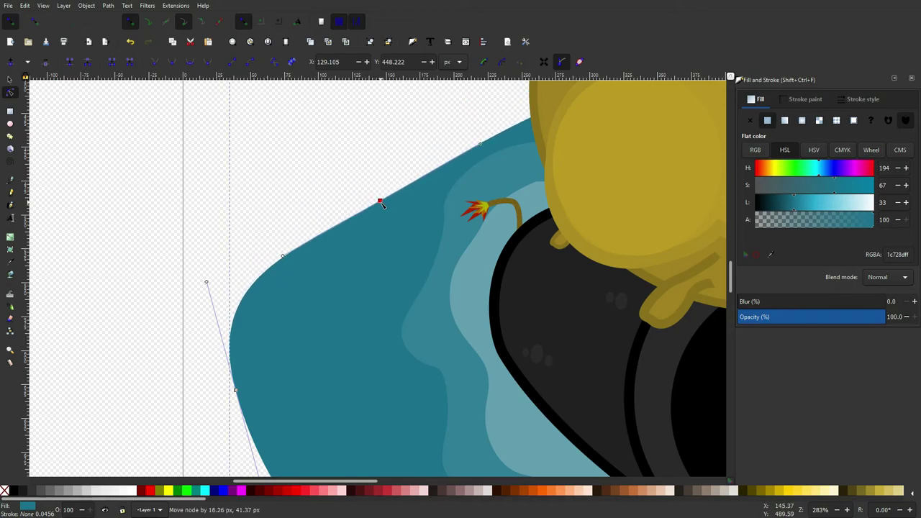
{"action": "left_click", "coordinate": [287, 237]}
{"action": "left_click_drag", "start_coordinate": [272, 282], "coordinate": [269, 255]}
{"action": "key", "text": "5"}
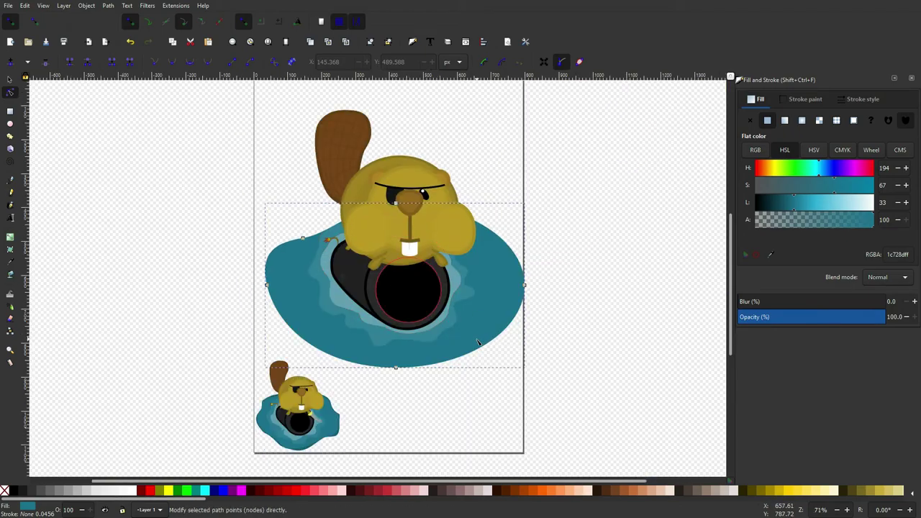
Add nodes around the rest of the water shape and bend them into an irregular wavy outline about 604 px wide.
{"action": "scroll", "coordinate": [477, 342], "scroll_direction": "up", "scroll_amount": 2}
{"action": "double_click", "coordinate": [499, 351]}
{"action": "double_click", "coordinate": [551, 302]}
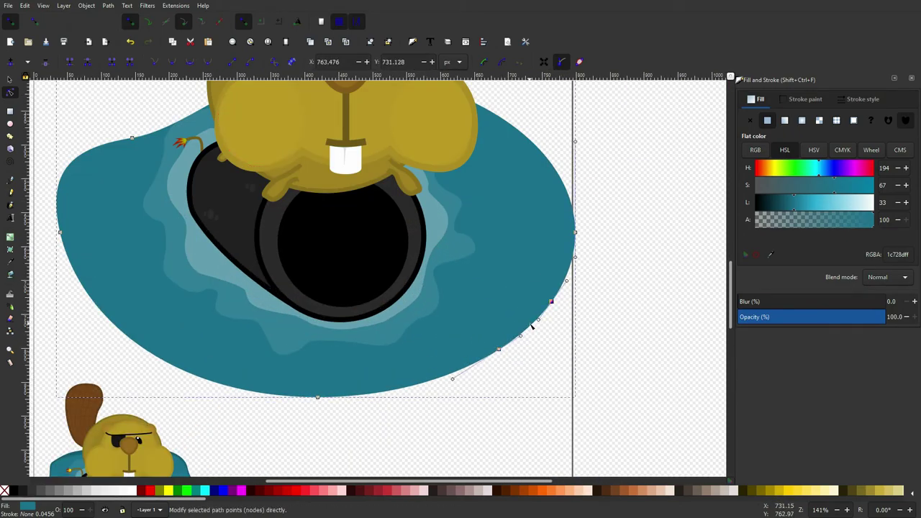
{"action": "mouse_move", "coordinate": [534, 329]}
{"action": "left_mouse_down"}
{"action": "mouse_move", "coordinate": [531, 321]}
{"action": "mouse_move", "coordinate": [536, 329]}
{"action": "left_mouse_up"}
{"action": "mouse_move", "coordinate": [418, 381]}
{"action": "left_mouse_down"}
{"action": "mouse_move", "coordinate": [382, 372]}
{"action": "mouse_move", "coordinate": [395, 366]}
{"action": "mouse_move", "coordinate": [298, 403]}
{"action": "left_mouse_up"}
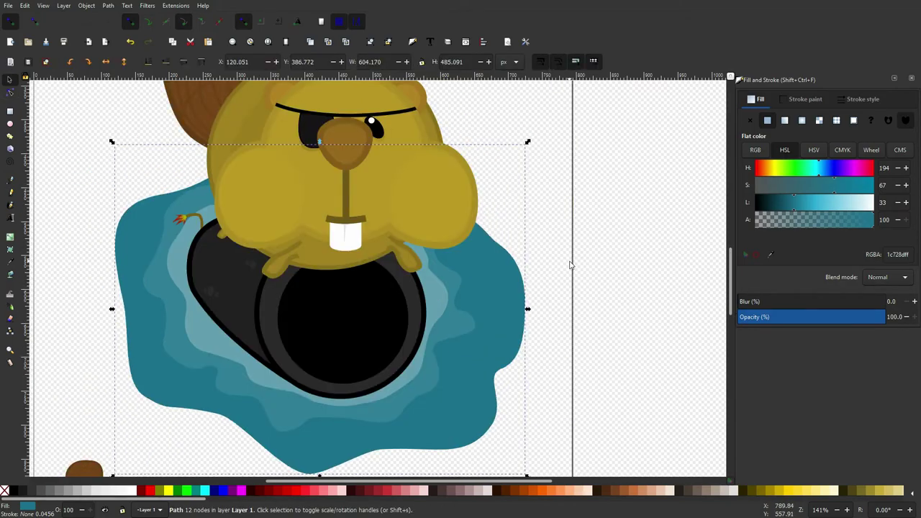
Nudge the water shape slightly left and up around the cannon, to X 114.051 and Y 384.772 px.
{"action": "key", "text": "Left"}
{"action": "key", "text": "Up"}
{"action": "key", "text": "Up"}
{"action": "key", "text": "Up"}
{"action": "key", "text": "Up"}
{"action": "key", "text": "Left"}
{"action": "key", "text": "Left"}
{"action": "key", "text": "Down"}
{"action": "key", "text": "Left"}
{"action": "key", "text": "Down"}
{"action": "key", "text": "Right"}
{"action": "key", "text": "Down"}
{"action": "left_click", "coordinate": [600, 252]}
{"action": "scroll", "coordinate": [451, 254], "scroll_direction": "down", "scroll_amount": 1}
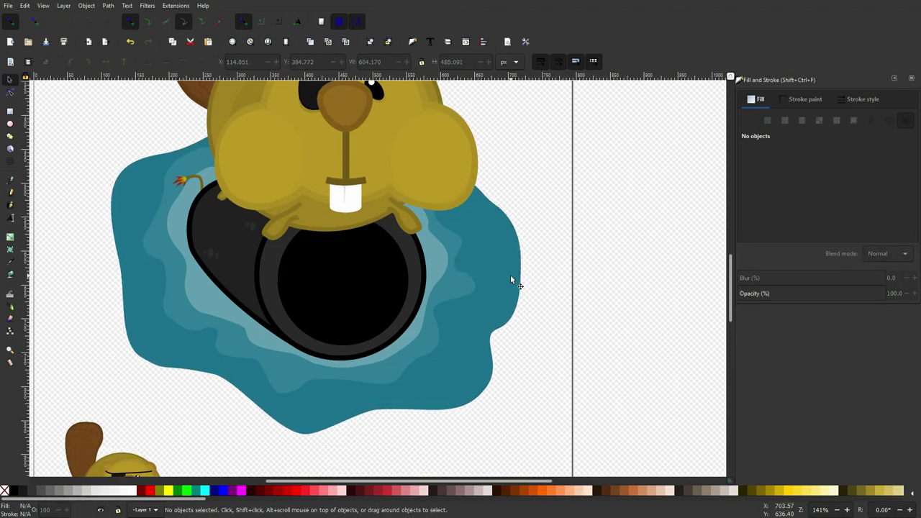
Enlarge the water shape to about 637 by 511 px and nudge it to X 98.051, Y 376.772 px.
{"action": "left_click", "coordinate": [510, 274]}
{"action": "left_click_drag", "start_coordinate": [524, 436], "coordinate": [545, 456]}
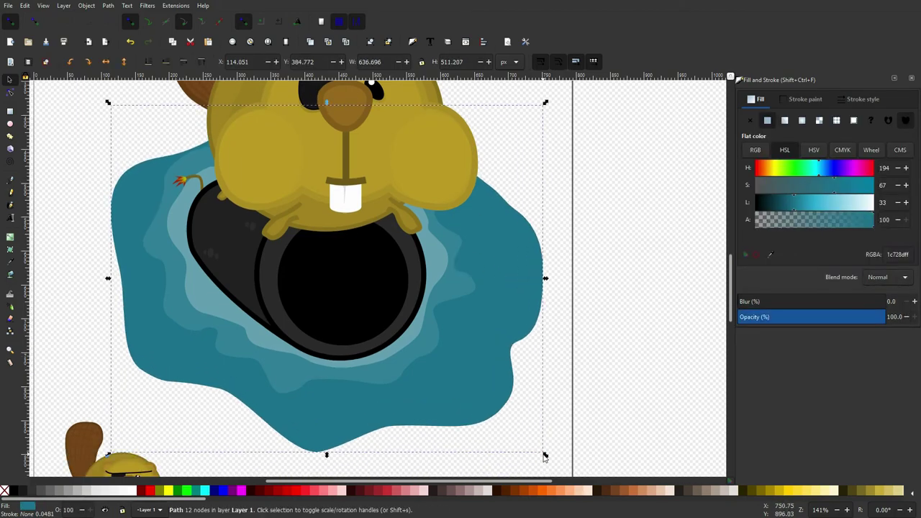
{"action": "key", "text": "Left"}
{"action": "key", "text": "Left"}
{"action": "key", "text": "Left"}
{"action": "key", "text": "Left"}
{"action": "key", "text": "Left"}
{"action": "key", "text": "Left"}
{"action": "key", "text": "Left"}
{"action": "key", "text": "Left"}
{"action": "key", "text": "Up"}
{"action": "key", "text": "Up"}
{"action": "key", "text": "Up"}
{"action": "key", "text": "Up"}
{"action": "left_click", "coordinate": [593, 300]}
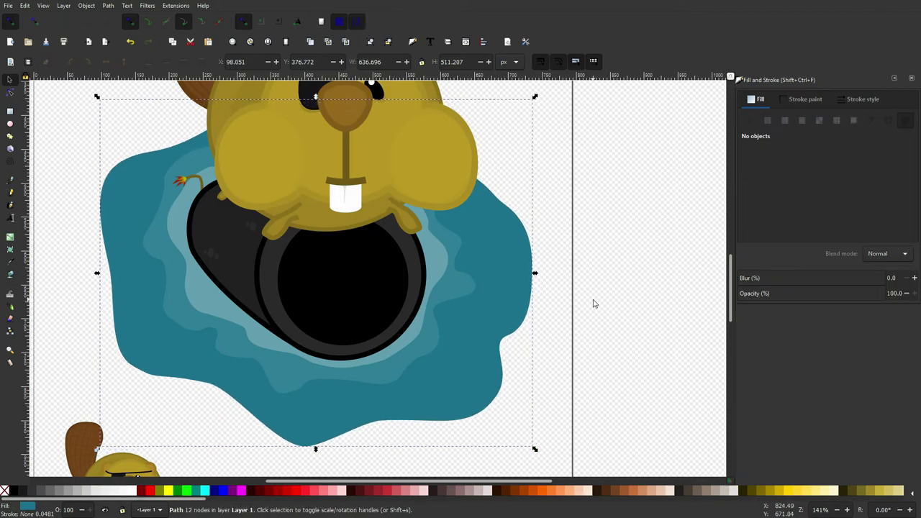
Duplicate the water shape and fill the copy with the darker teal 165c71 sampled from the reference's water edge.
{"action": "scroll", "coordinate": [595, 301], "scroll_direction": "down", "scroll_amount": 3}
{"action": "scroll", "coordinate": [594, 301], "scroll_direction": "right", "scroll_amount": 2}
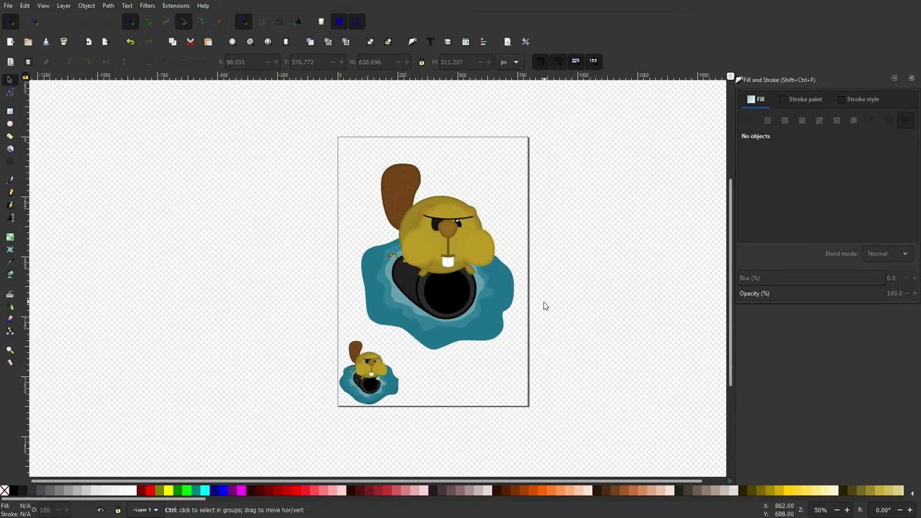
{"action": "scroll", "coordinate": [544, 306], "scroll_direction": "up", "scroll_amount": 2}
{"action": "left_click", "coordinate": [475, 337]}
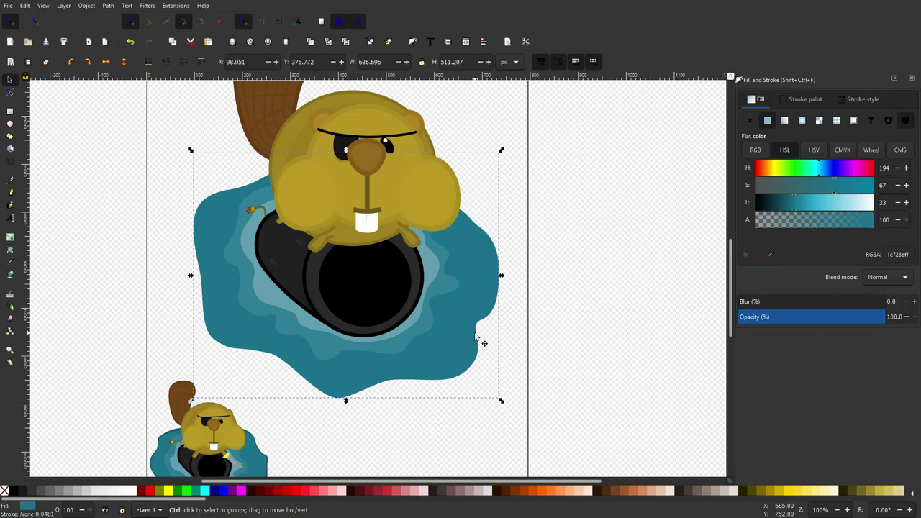
{"action": "key", "text": "Home"}
{"action": "left_click", "coordinate": [769, 254]}
{"action": "scroll", "coordinate": [338, 340], "scroll_direction": "down", "scroll_amount": 3}
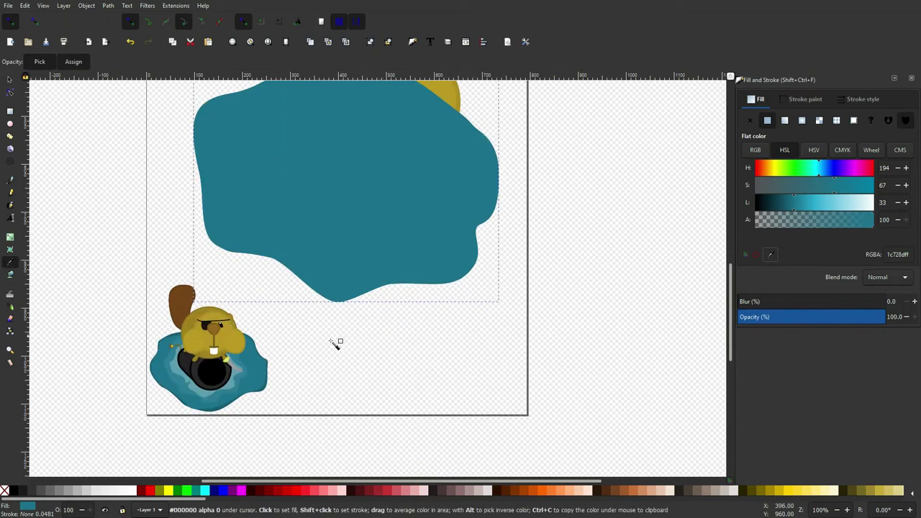
{"action": "left_click", "coordinate": [269, 389]}
Send the darker water copy to the bottom of the stack, behind the lighter water shape.
{"action": "key", "text": "s"}
{"action": "key", "text": "End"}
{"action": "scroll", "coordinate": [216, 216], "scroll_direction": "up", "scroll_amount": 1}
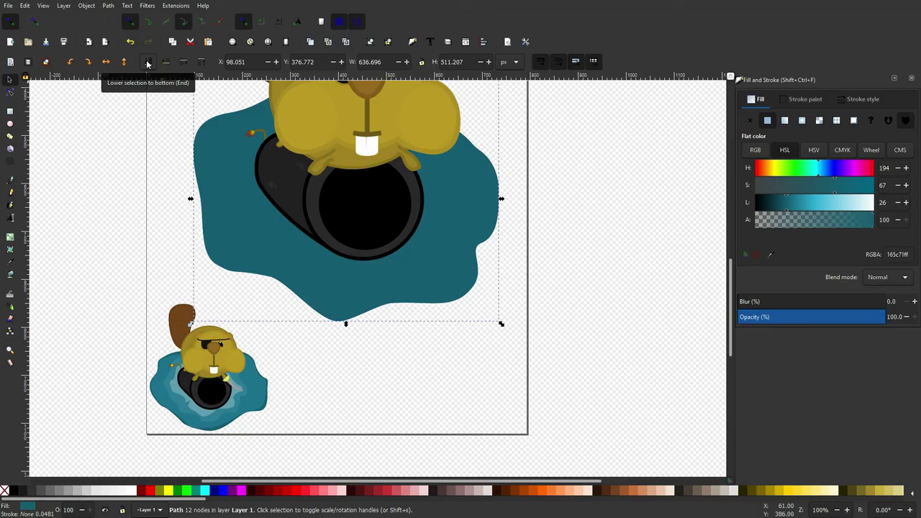
{"action": "left_click", "coordinate": [148, 63]}
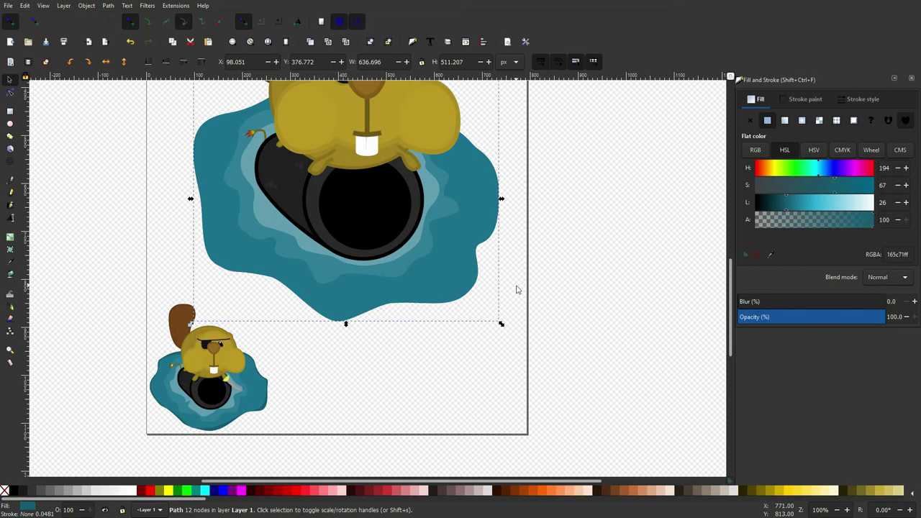
Enlarge the darker water copy to about 654 by 525 px so it extends beyond the lighter water shape.
{"action": "left_click_drag", "start_coordinate": [499, 323], "coordinate": [508, 352]}
{"action": "scroll", "coordinate": [494, 344], "scroll_direction": "up", "scroll_amount": 1}
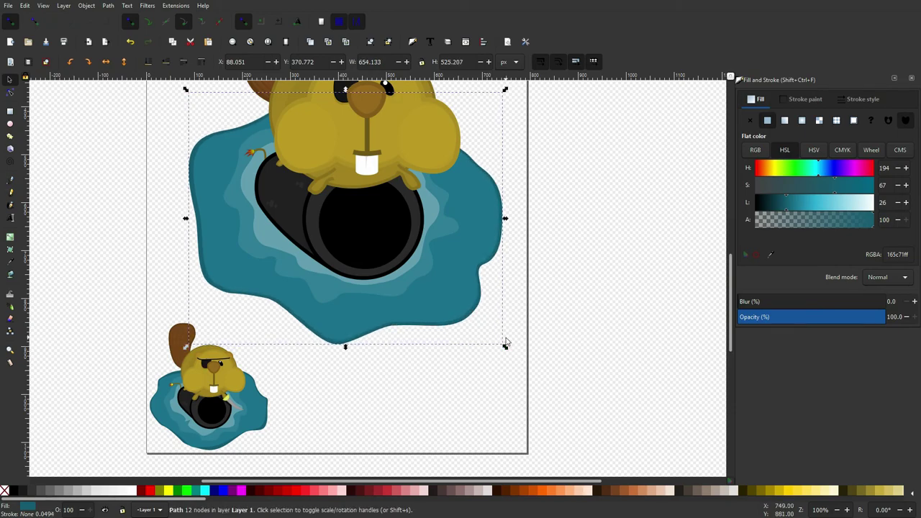
Pull two nodes on the darker water shape's lower-right edge outward to widen the dark rim there.
{"action": "scroll", "coordinate": [475, 295], "scroll_direction": "up", "scroll_amount": 3, "text": "ctrl"}
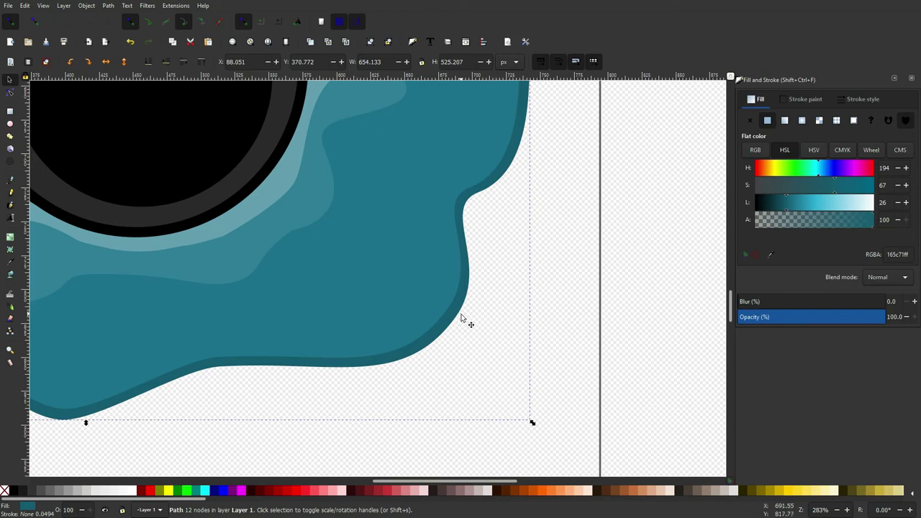
{"action": "key", "text": "n"}
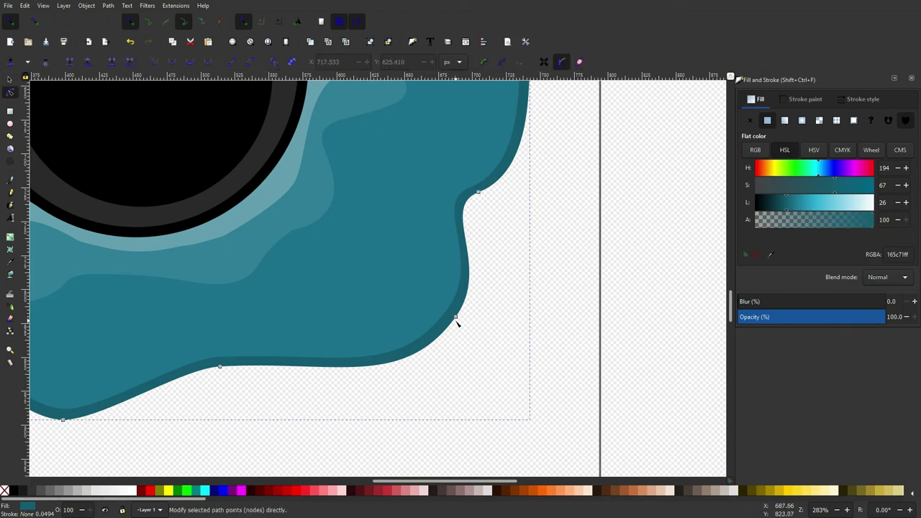
{"action": "left_click_drag", "start_coordinate": [455, 317], "coordinate": [465, 326]}
{"action": "left_click", "coordinate": [479, 192], "text": "ctrl"}
{"action": "left_click_drag", "start_coordinate": [480, 193], "coordinate": [495, 197]}
{"action": "scroll", "coordinate": [503, 198], "scroll_direction": "up", "scroll_amount": 3}
{"action": "scroll", "coordinate": [565, 200], "scroll_direction": "left", "scroll_amount": 3}
{"action": "scroll", "coordinate": [572, 201], "scroll_direction": "right", "scroll_amount": 3}
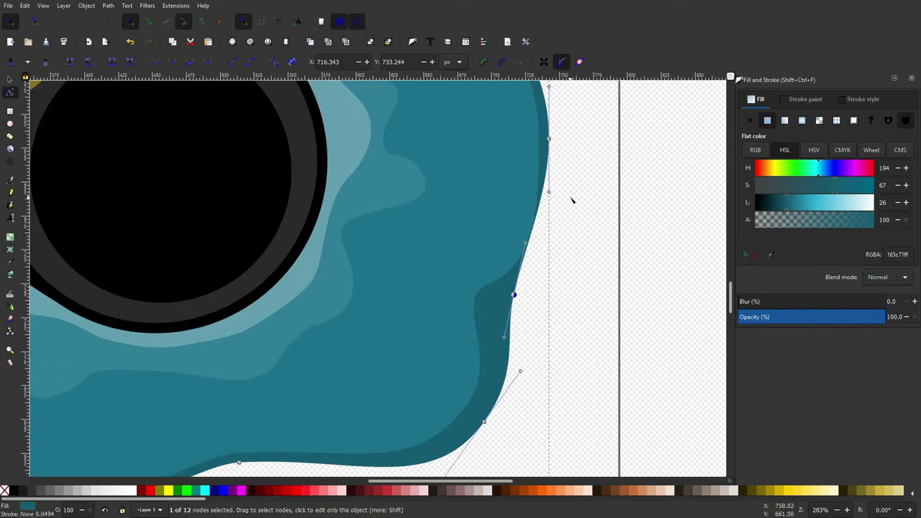
Move the darker water shape's rightmost node slightly outward and its upper-right node slightly inward to vary the rim's thickness.
{"action": "scroll", "coordinate": [572, 202], "scroll_direction": "up", "scroll_amount": 3}
{"action": "left_click_drag", "start_coordinate": [550, 234], "coordinate": [558, 232]}
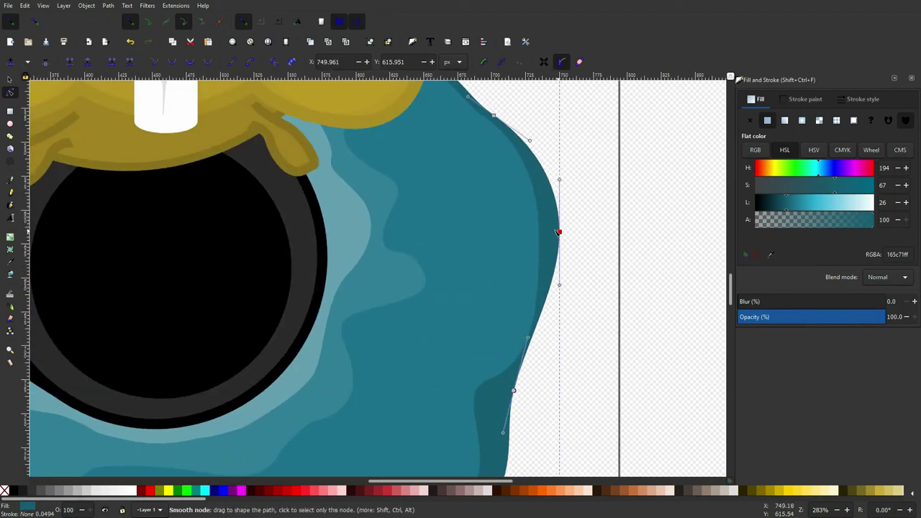
{"action": "scroll", "coordinate": [559, 232], "scroll_direction": "up", "scroll_amount": 3}
{"action": "left_click_drag", "start_coordinate": [494, 211], "coordinate": [487, 220]}
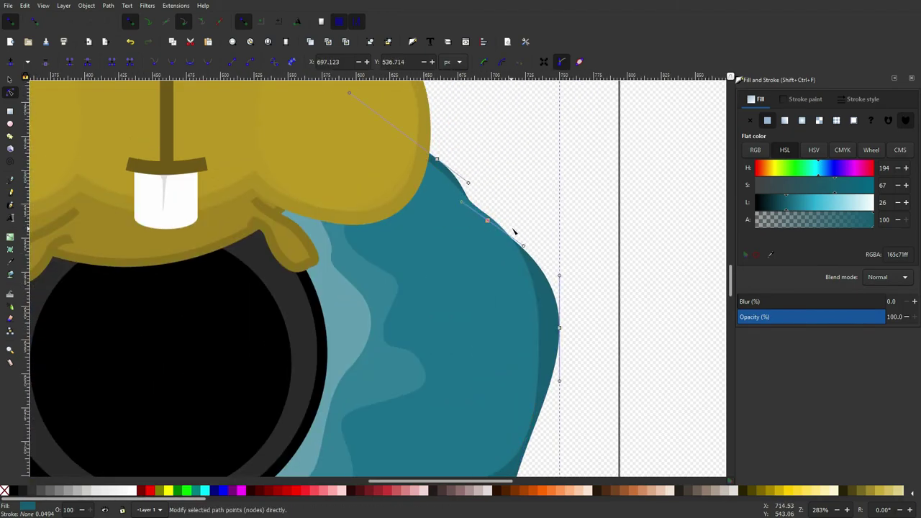
Reshape the left side of the darker water rim by repositioning its left, upper-left and lower-left nodes.
{"action": "scroll", "coordinate": [514, 231], "scroll_direction": "left", "scroll_amount": 15}
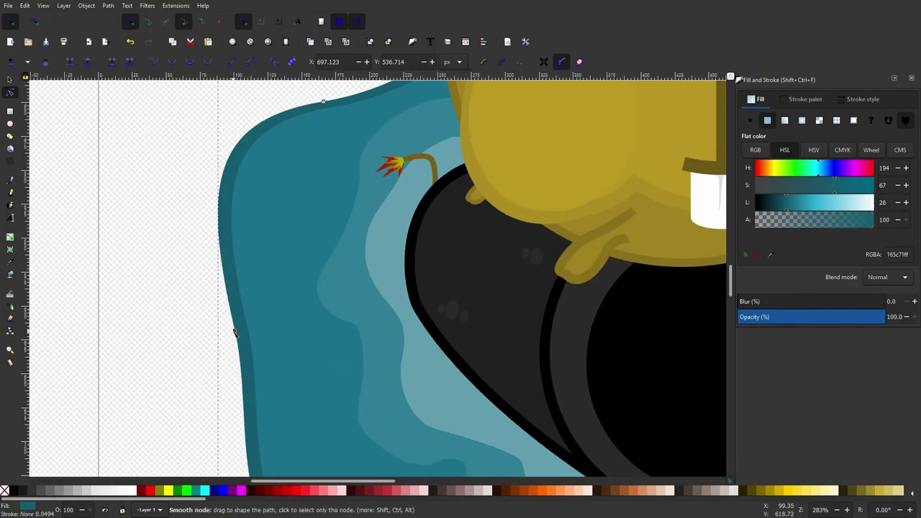
{"action": "left_click_drag", "start_coordinate": [235, 332], "coordinate": [216, 337]}
{"action": "scroll", "coordinate": [298, 212], "scroll_direction": "up", "scroll_amount": 4}
{"action": "left_click_drag", "start_coordinate": [322, 223], "coordinate": [328, 249]}
{"action": "scroll", "coordinate": [258, 277], "scroll_direction": "down", "scroll_amount": 12}
{"action": "left_click_drag", "start_coordinate": [258, 276], "coordinate": [283, 269]}
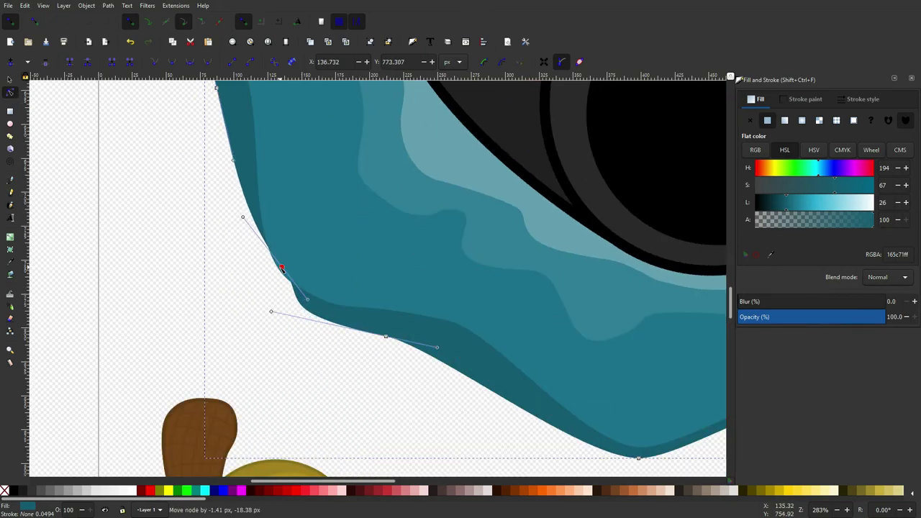
Move the whole large beaver, cannon and water illustration slightly down on the page, deselect it and save the document.
{"action": "scroll", "coordinate": [249, 259], "scroll_direction": "right", "scroll_amount": 8}
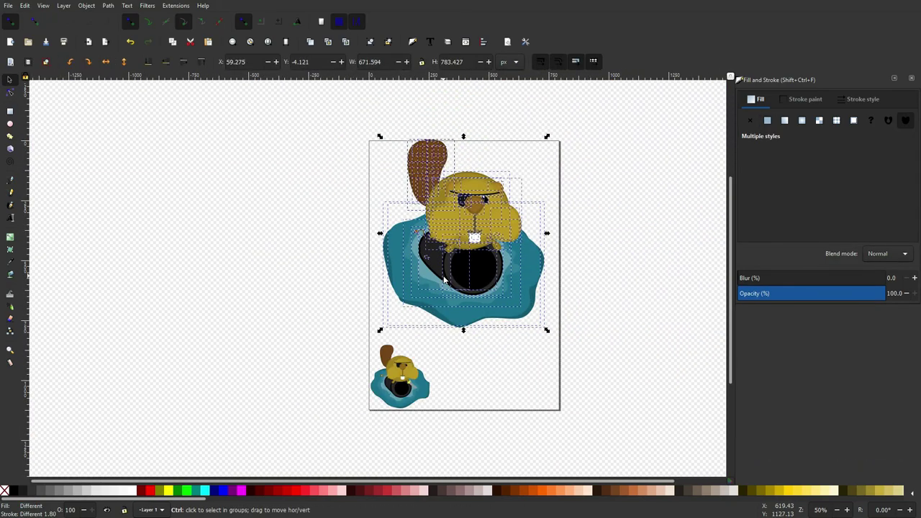
{"action": "left_click_drag", "start_coordinate": [464, 269], "coordinate": [465, 273]}
{"action": "left_click", "coordinate": [639, 245]}
{"action": "scroll", "coordinate": [587, 230], "scroll_direction": "up", "scroll_amount": 1}
{"action": "key", "text": "ctrl+s"}
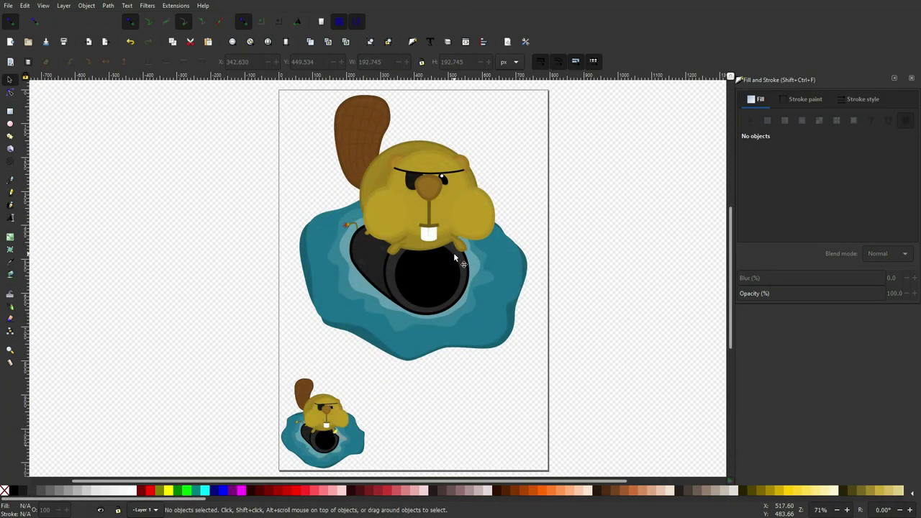
{"action": "scroll", "coordinate": [454, 254], "scroll_direction": "up", "scroll_amount": 2}
{"action": "scroll", "coordinate": [454, 254], "scroll_direction": "down", "scroll_amount": 2}
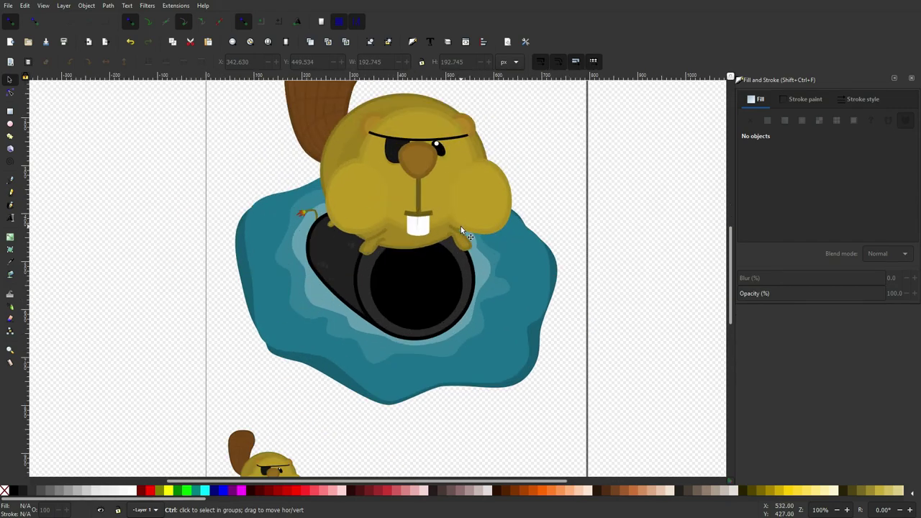
{"action": "scroll", "coordinate": [461, 226], "scroll_direction": "down", "scroll_amount": 2}
{"action": "scroll", "coordinate": [434, 188], "scroll_direction": "up", "scroll_amount": 2}
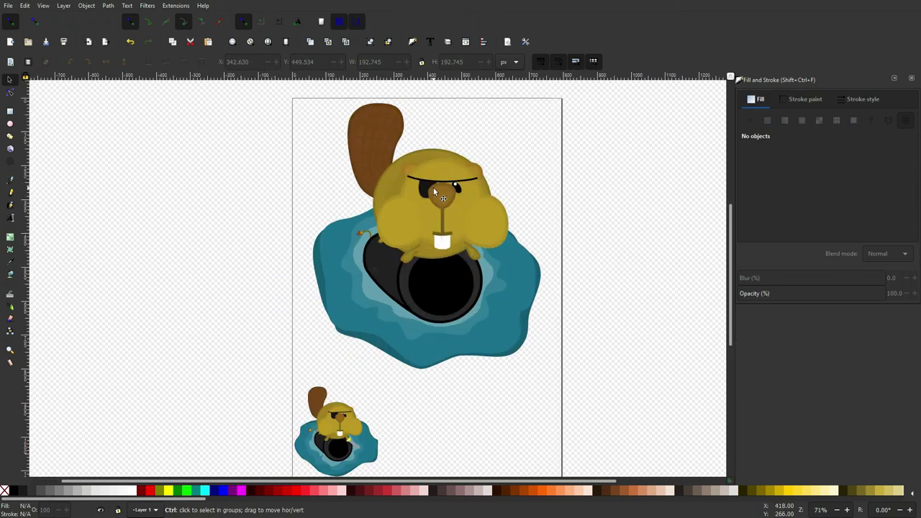
{"action": "scroll", "coordinate": [462, 156], "scroll_direction": "up", "scroll_amount": 5}
{"action": "scroll", "coordinate": [462, 156], "scroll_direction": "down", "scroll_amount": 5}
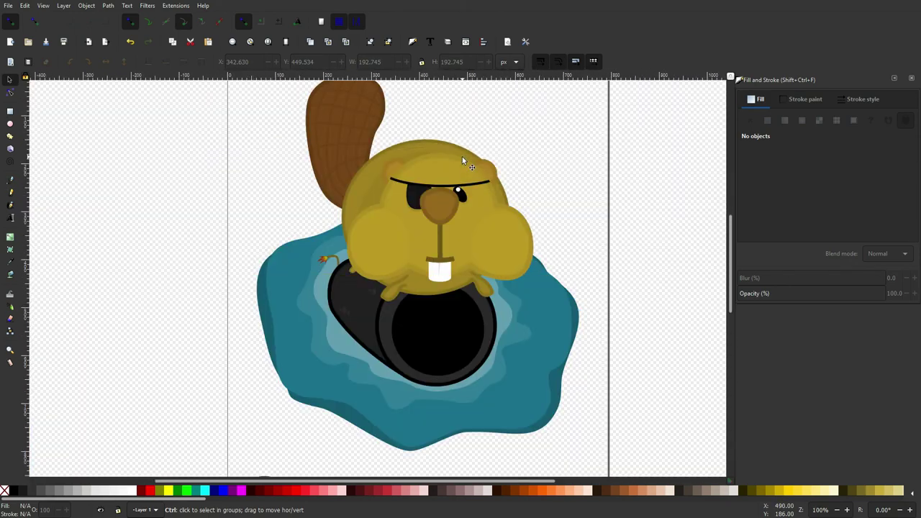
{"action": "scroll", "coordinate": [462, 156], "scroll_direction": "down", "scroll_amount": 2}
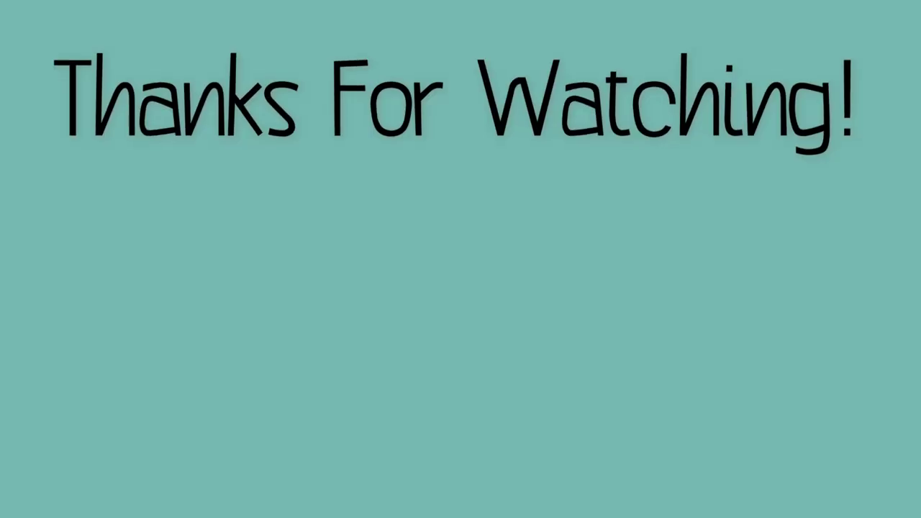